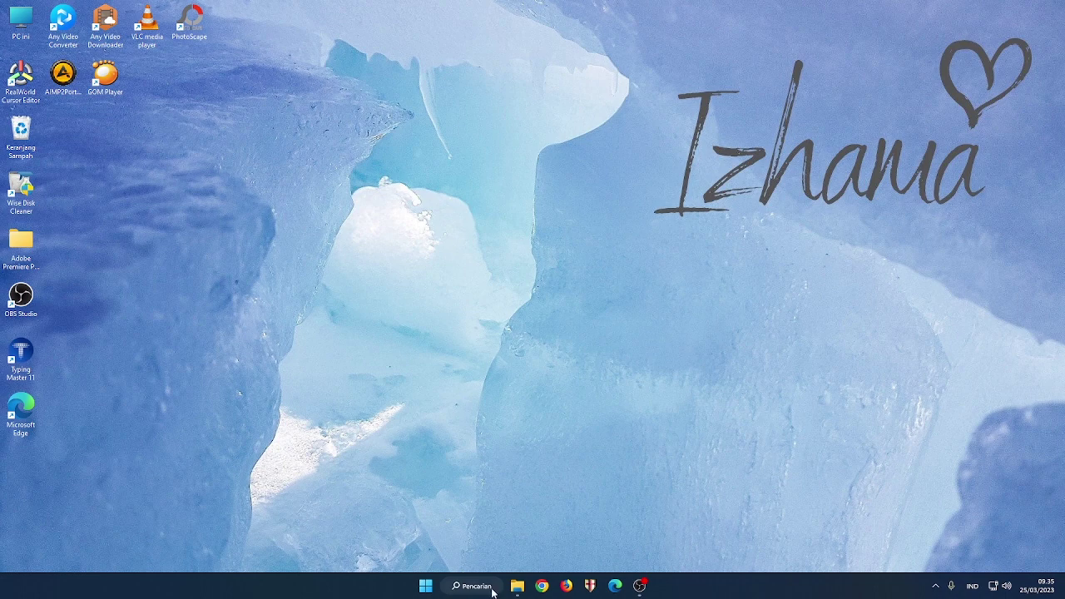
# Start Word with a blank document and open the recent document "INDONESIA - mengatur paragraf".
pyautogui.click(425, 587)
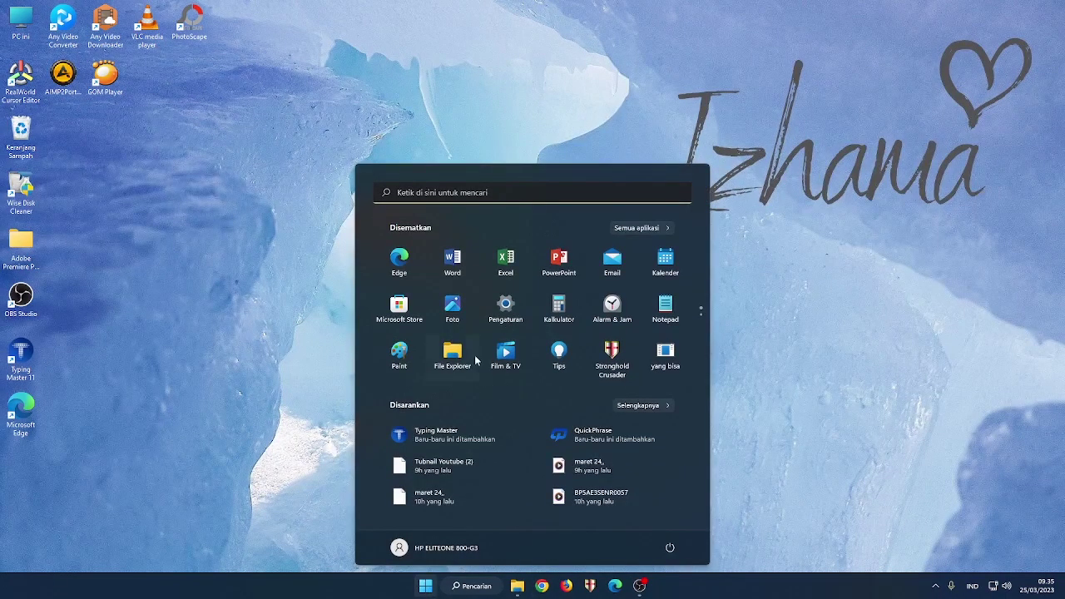
pyautogui.click(457, 264)
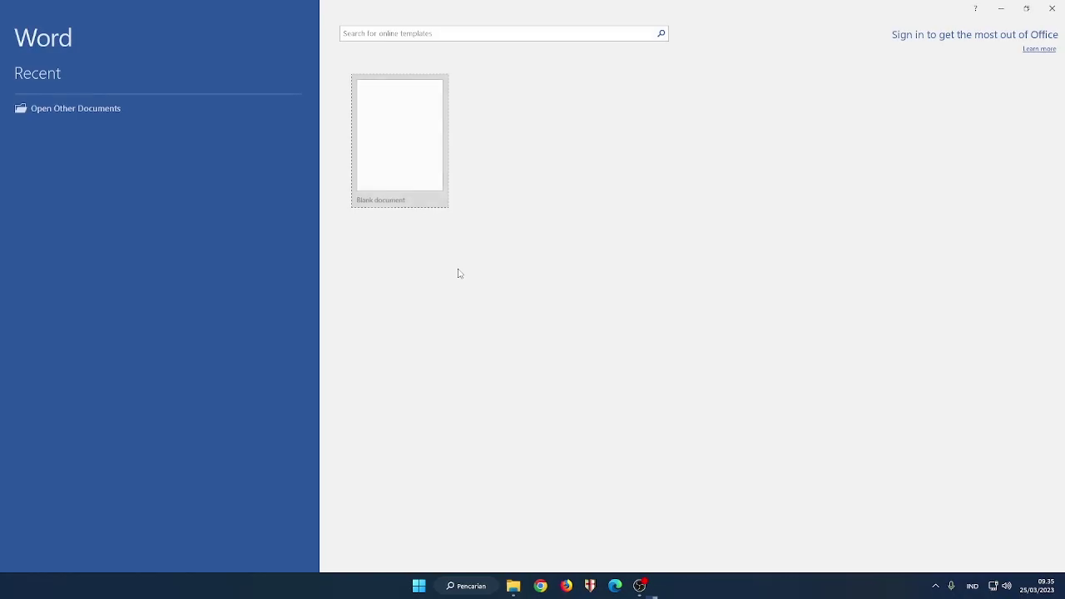
pyautogui.click(413, 188)
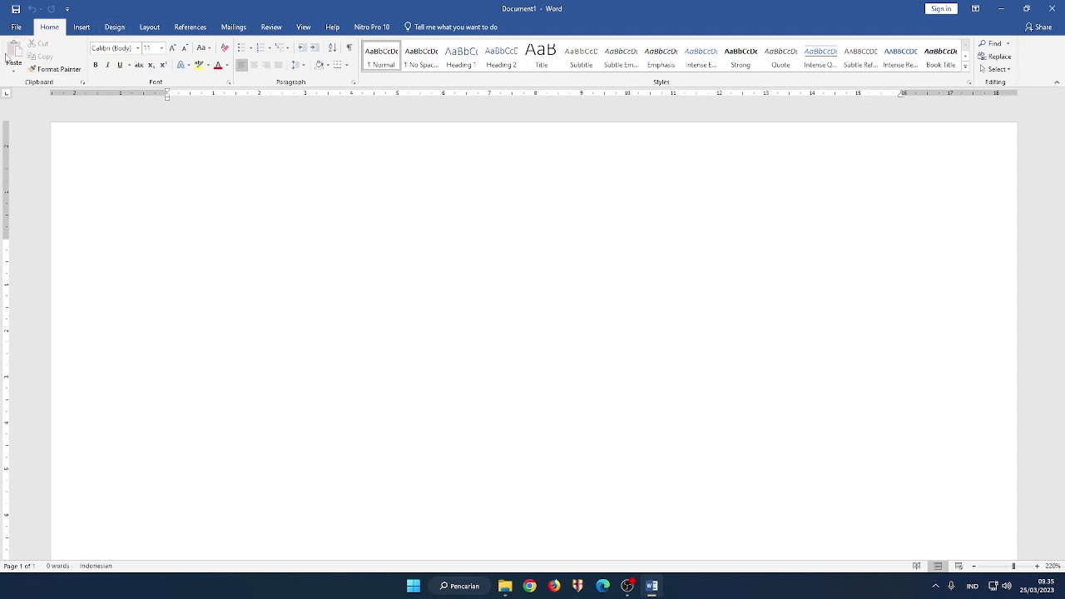
pyautogui.click(18, 27)
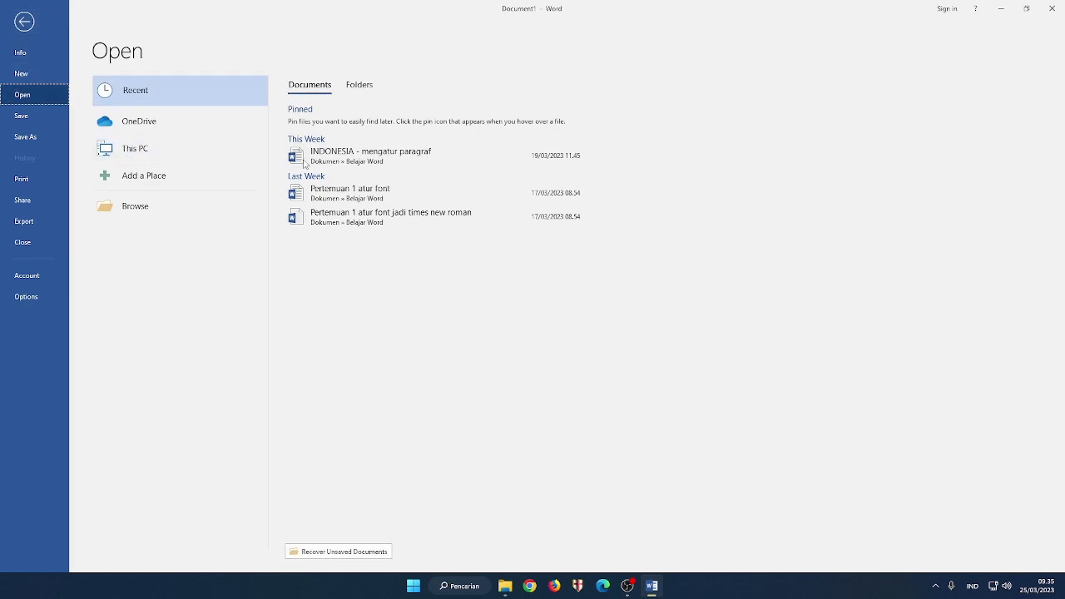
pyautogui.click(342, 164)
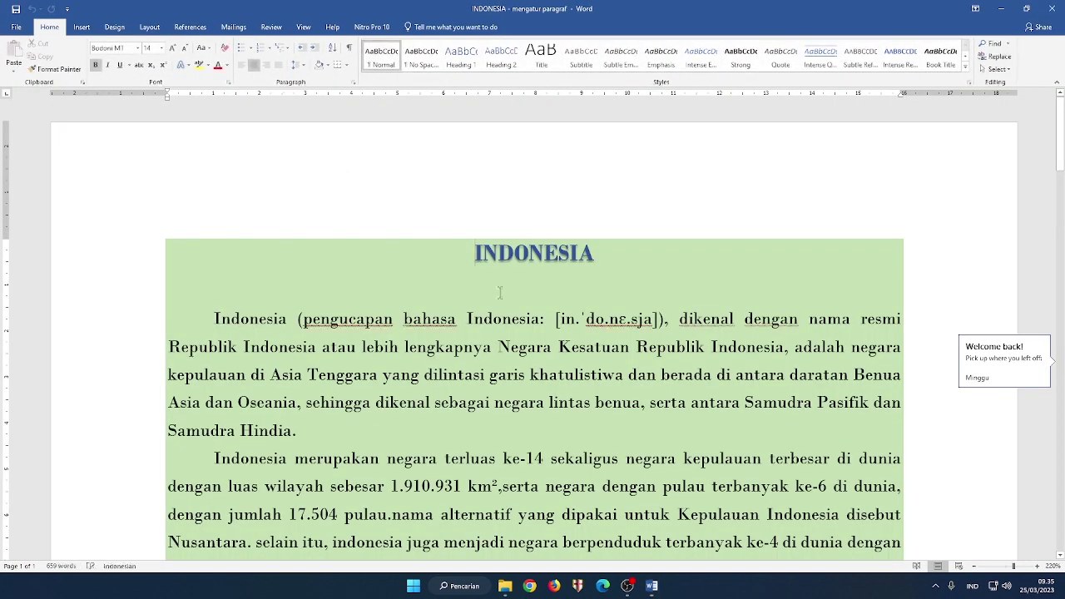
# Remove the green background shading from all the text in the document.
pyautogui.scroll(-10, 529, 339)
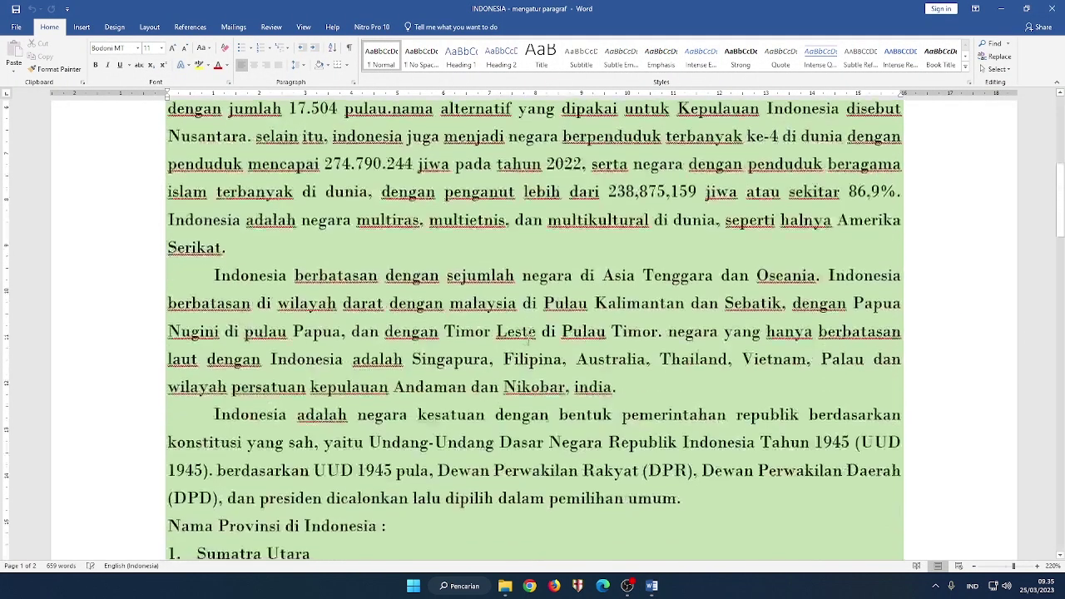
pyautogui.scroll(-15, 548, 403)
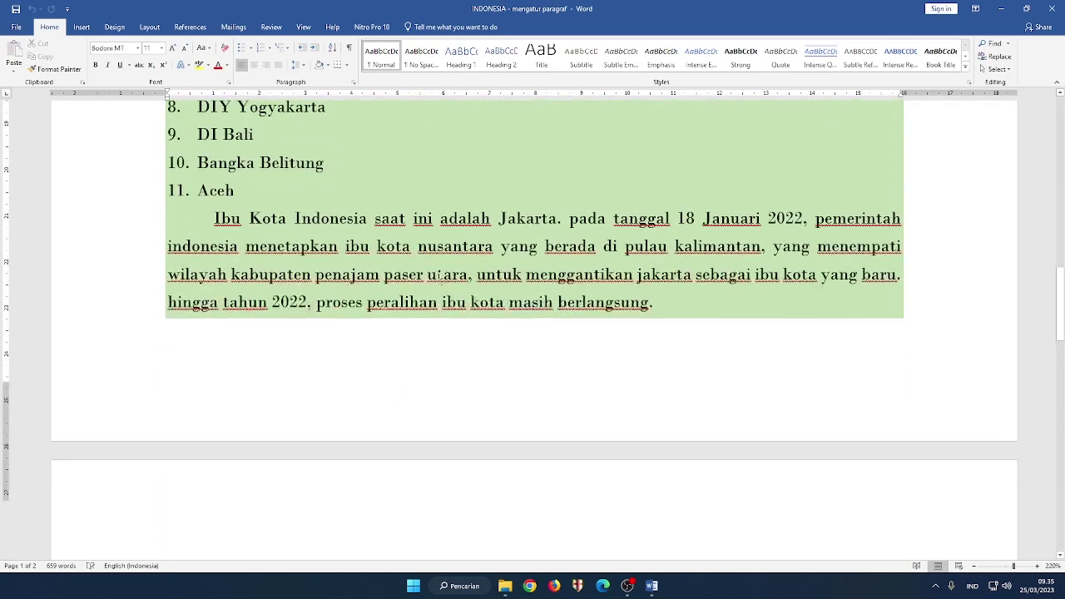
pyautogui.scroll(-1, 481, 336)
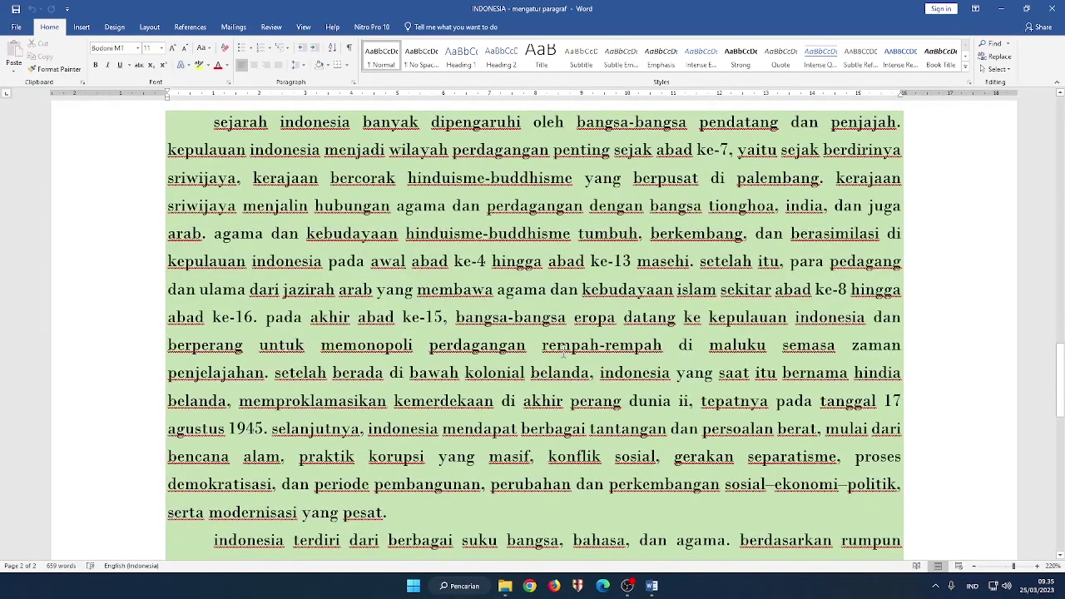
pyautogui.scroll(8, 507, 368)
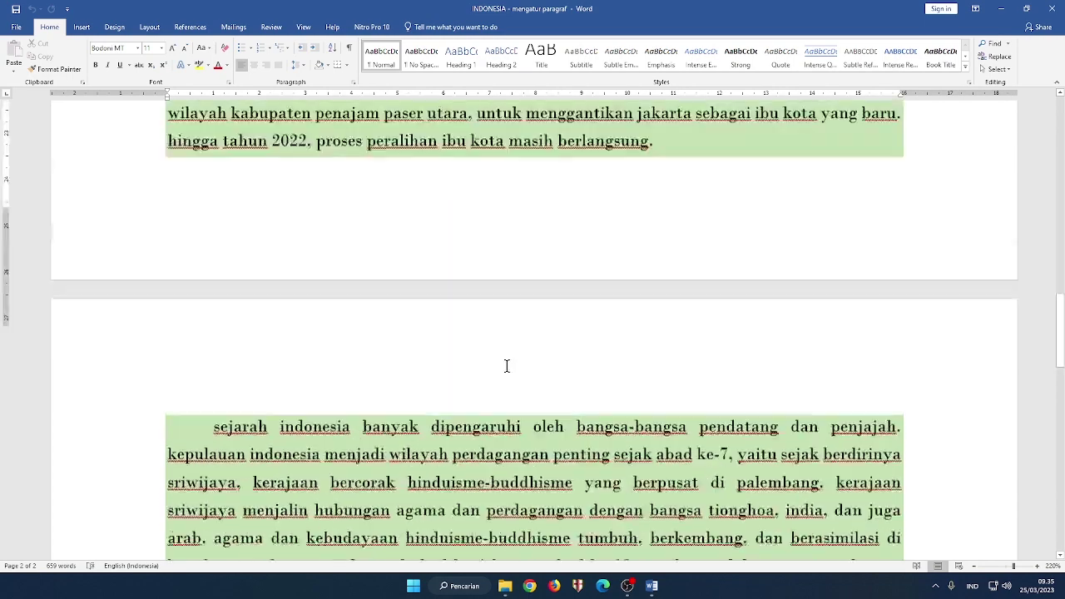
pyautogui.scroll(10, 506, 365)
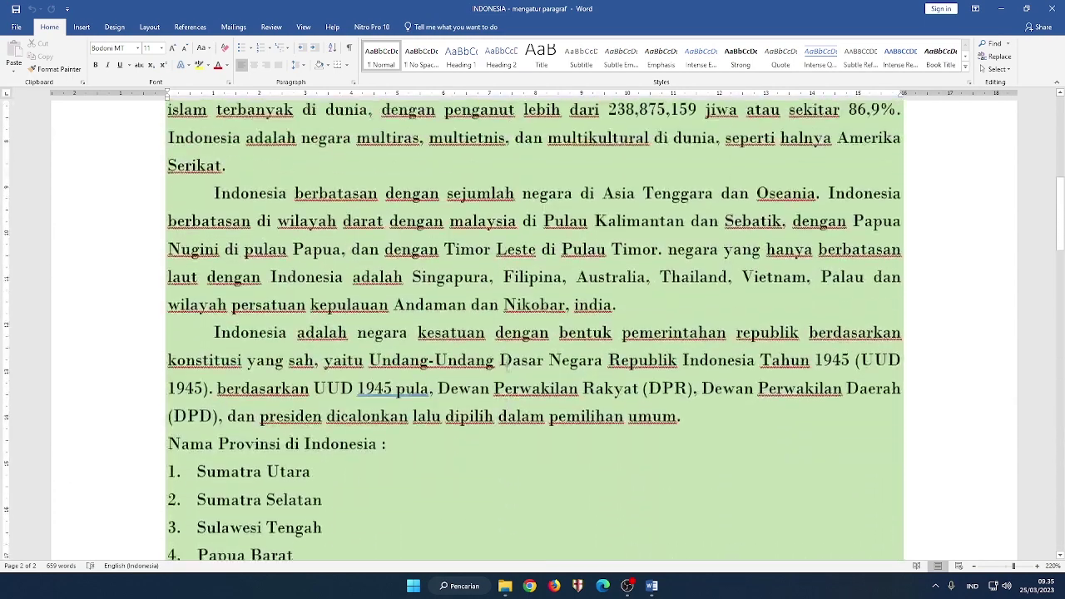
pyautogui.scroll(5, 503, 371)
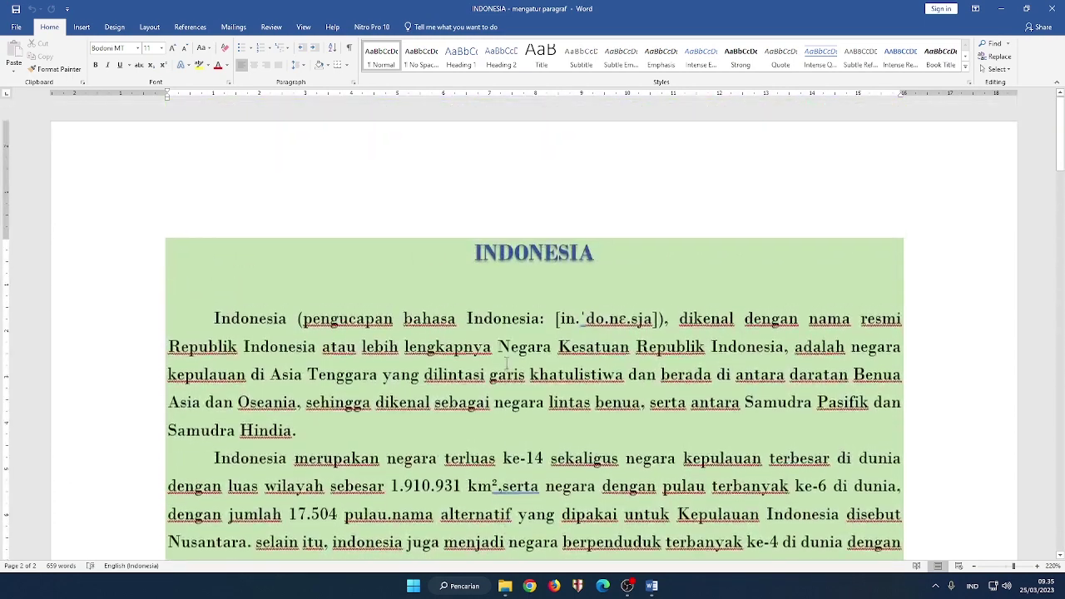
pyautogui.click(348, 257)
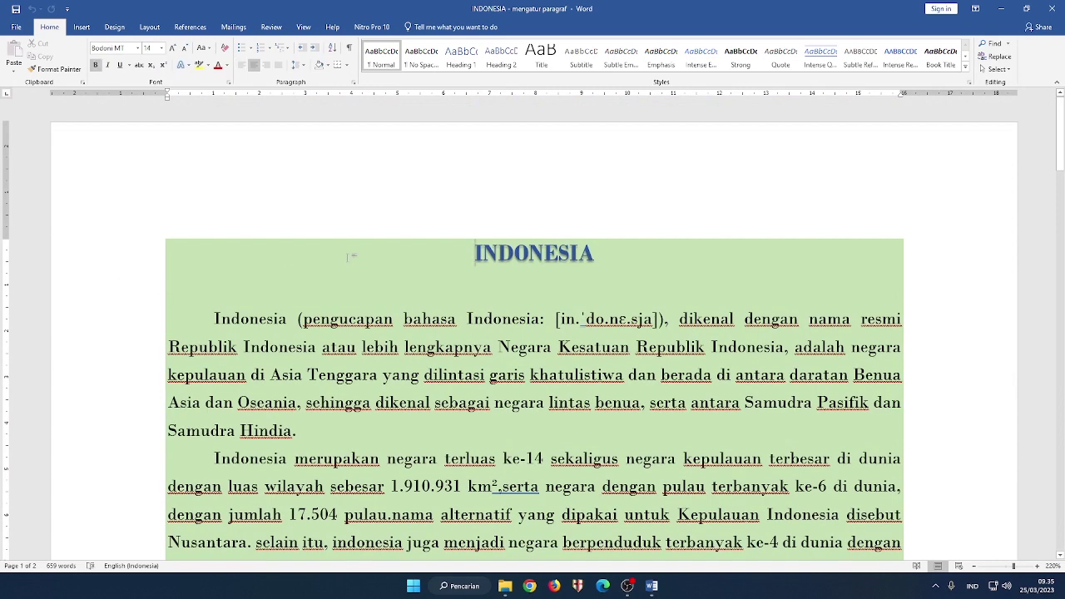
pyautogui.hotkey('ctrl', 'a')
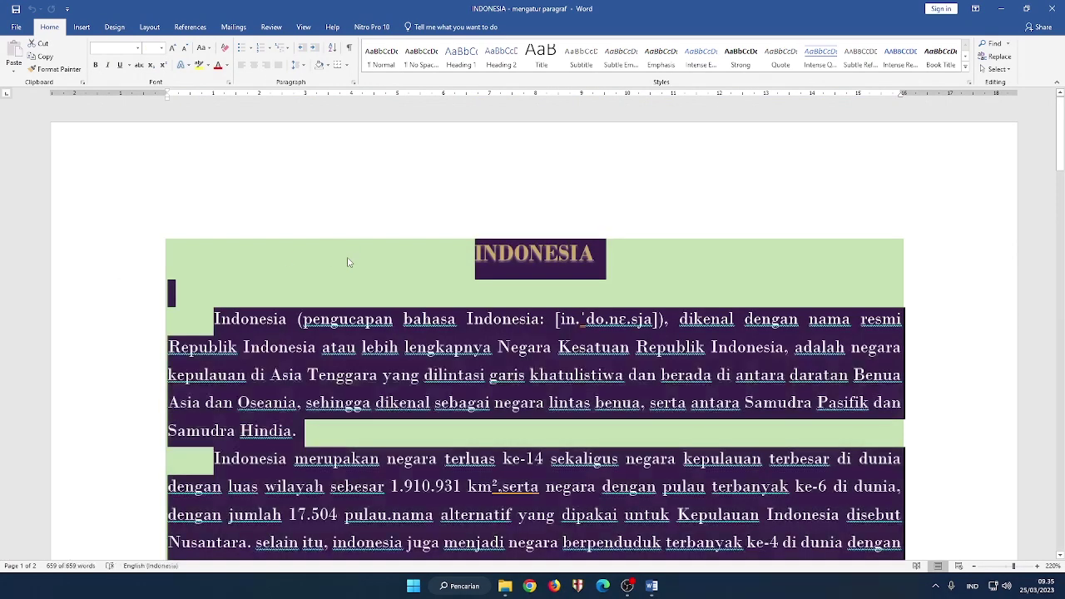
pyautogui.click(329, 65)
pyautogui.click(345, 163)
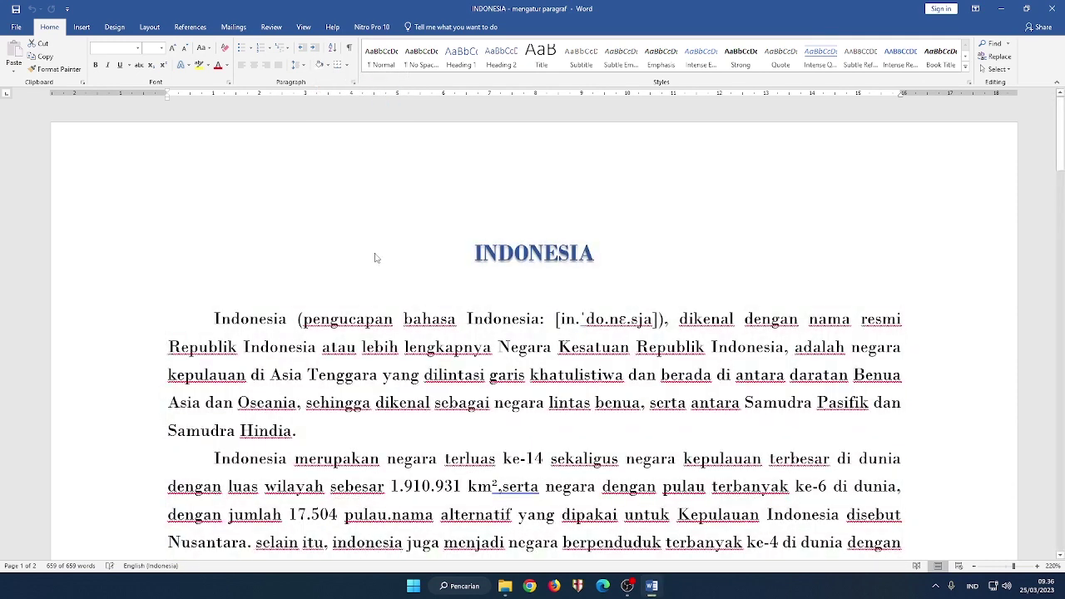
pyautogui.click(399, 286)
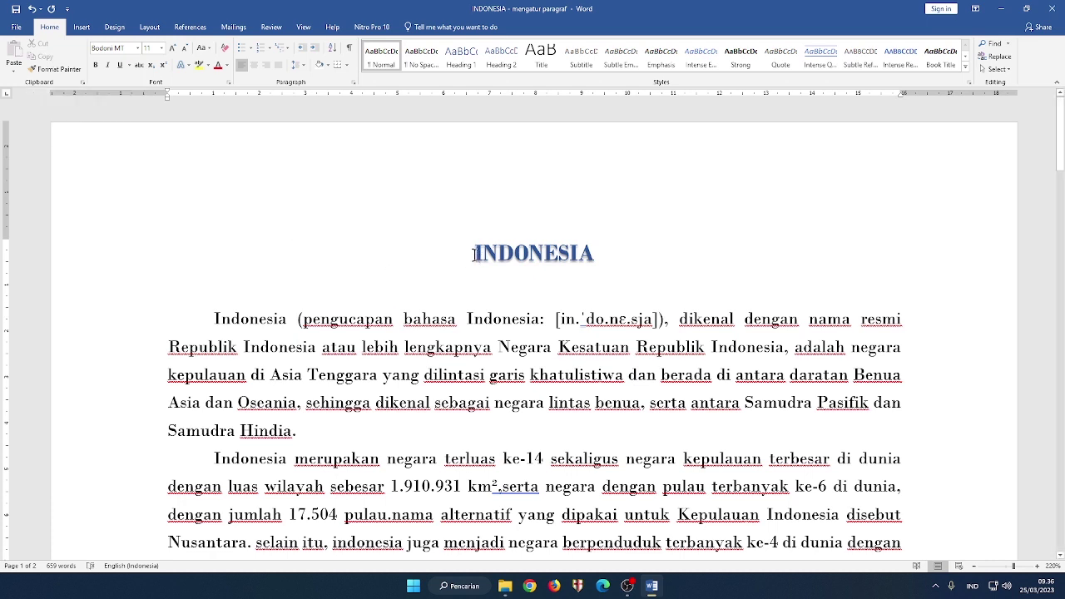
# Copy the capitalized word "Indonesia" after "pengucapan bahasa" in the first paragraph.
pyautogui.moveTo(475, 254); pyautogui.dragTo(601, 252)
pyautogui.click(599, 254)
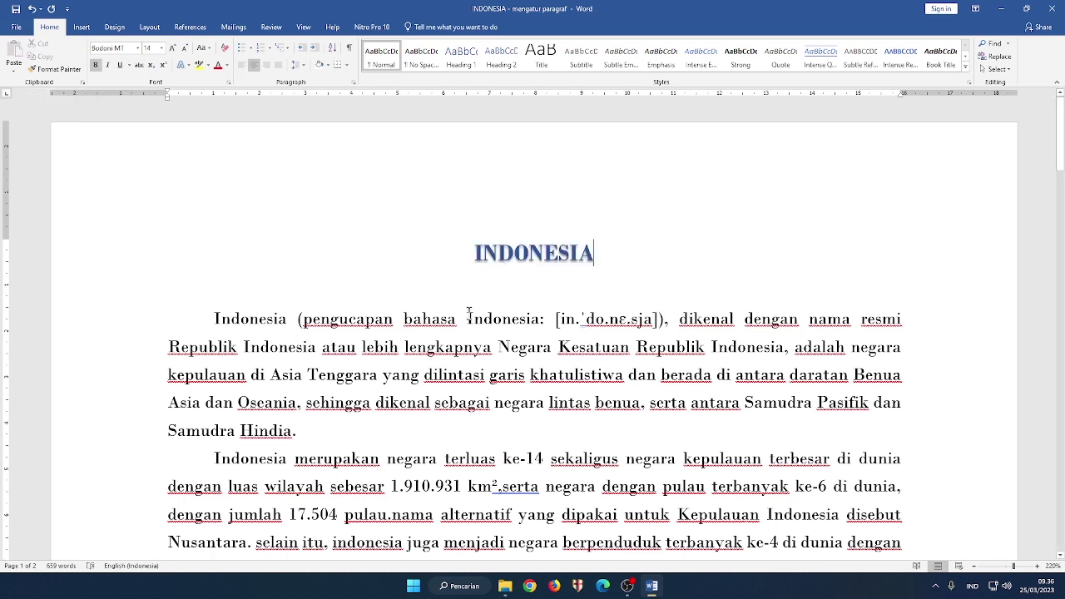
pyautogui.moveTo(468, 318); pyautogui.dragTo(540, 319)
pyautogui.hotkey('ctrl', 'c')
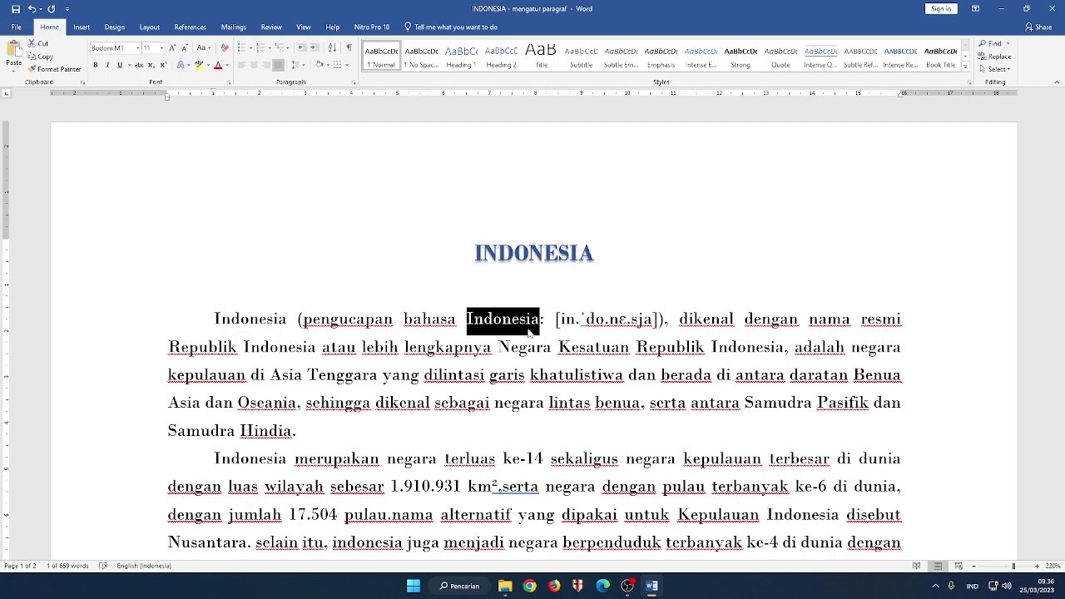
# Paste the copied "Indonesia" over the lowercase "indonesia" after "kolonial belanda", "datang ke kepulauan" and "selanjutnya" in the history paragraph on page 2.
pyautogui.scroll(-15, 479, 416)
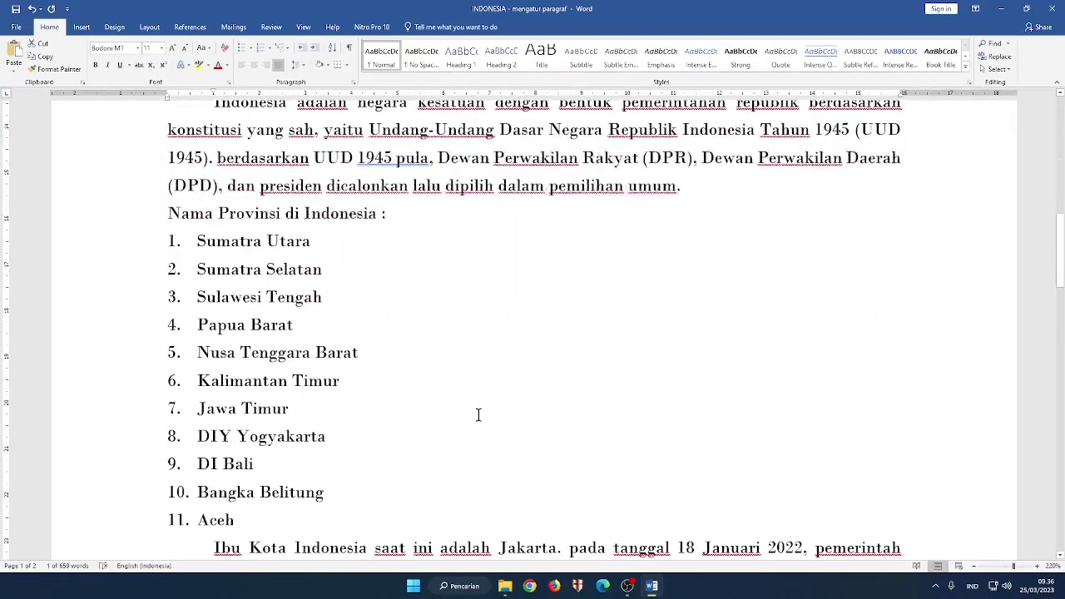
pyautogui.scroll(-9, 478, 415)
pyautogui.scroll(3, 501, 392)
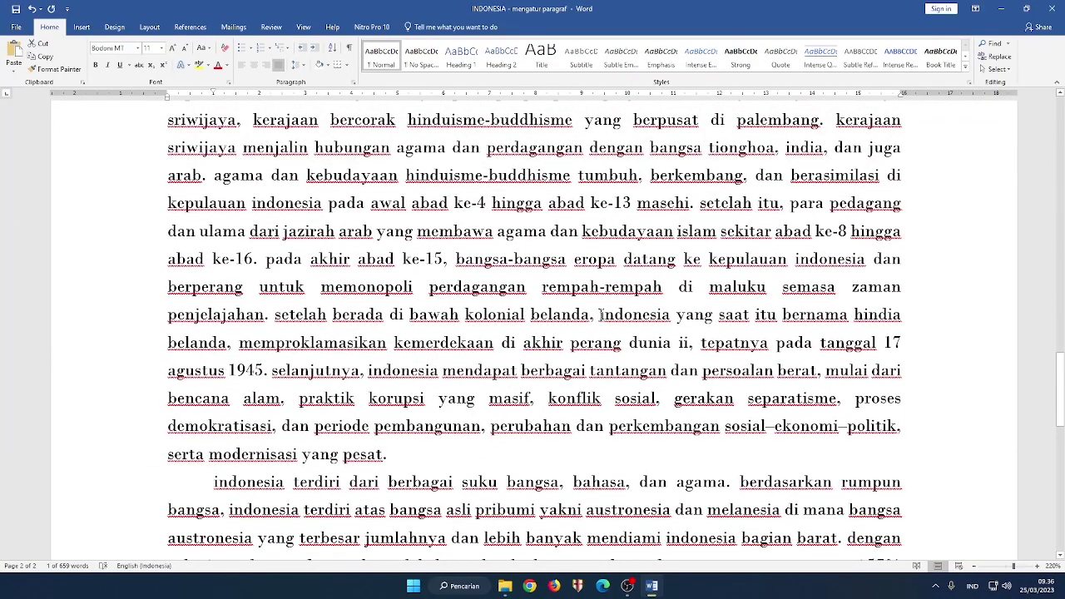
pyautogui.moveTo(600, 314); pyautogui.dragTo(670, 319)
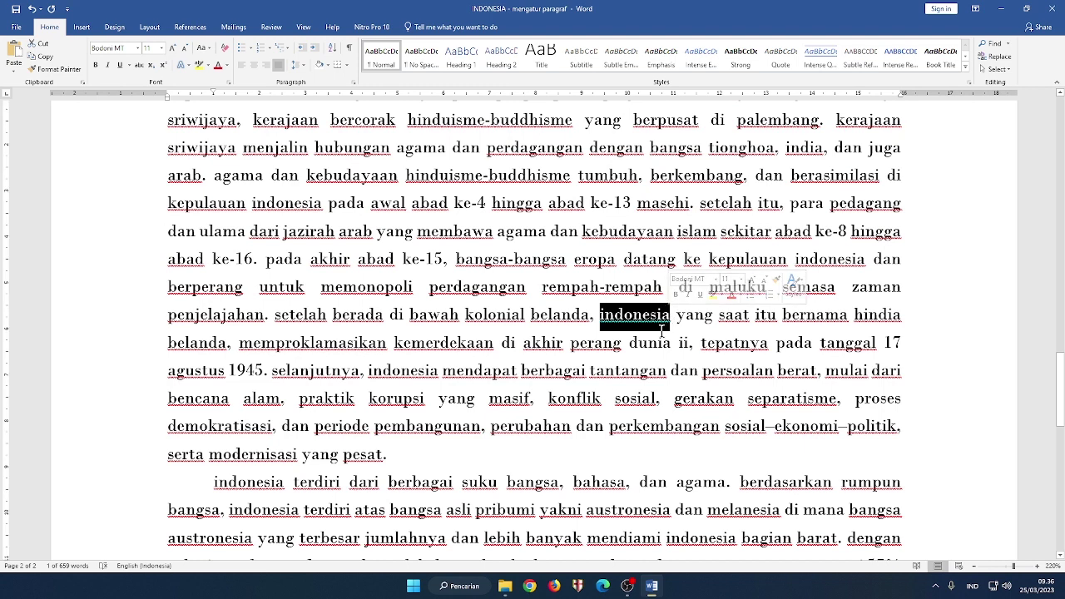
pyautogui.hotkey('ctrl', 'v')
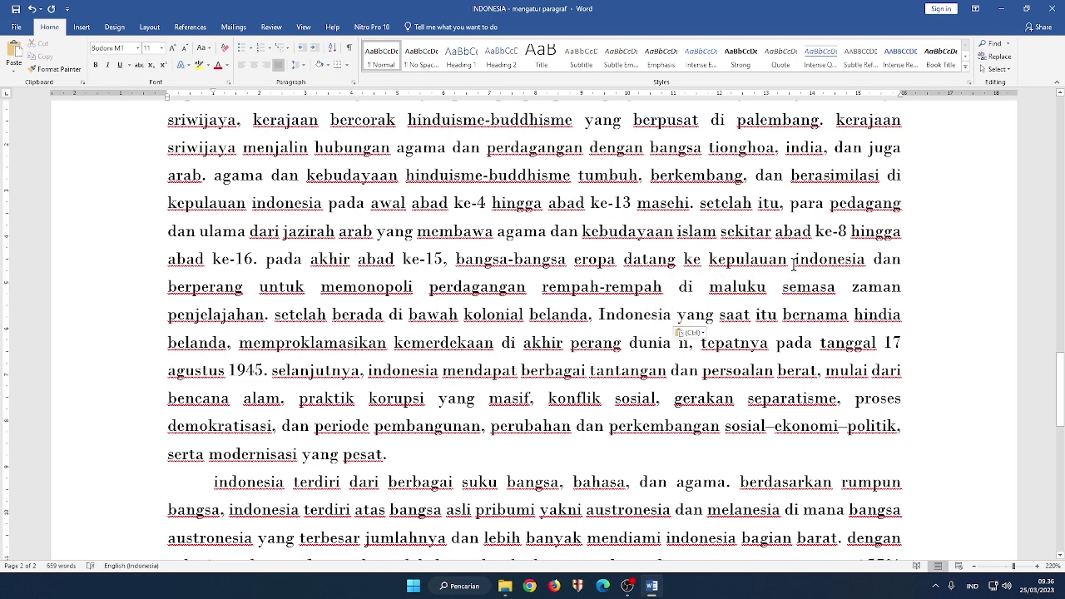
pyautogui.moveTo(793, 263); pyautogui.dragTo(866, 261)
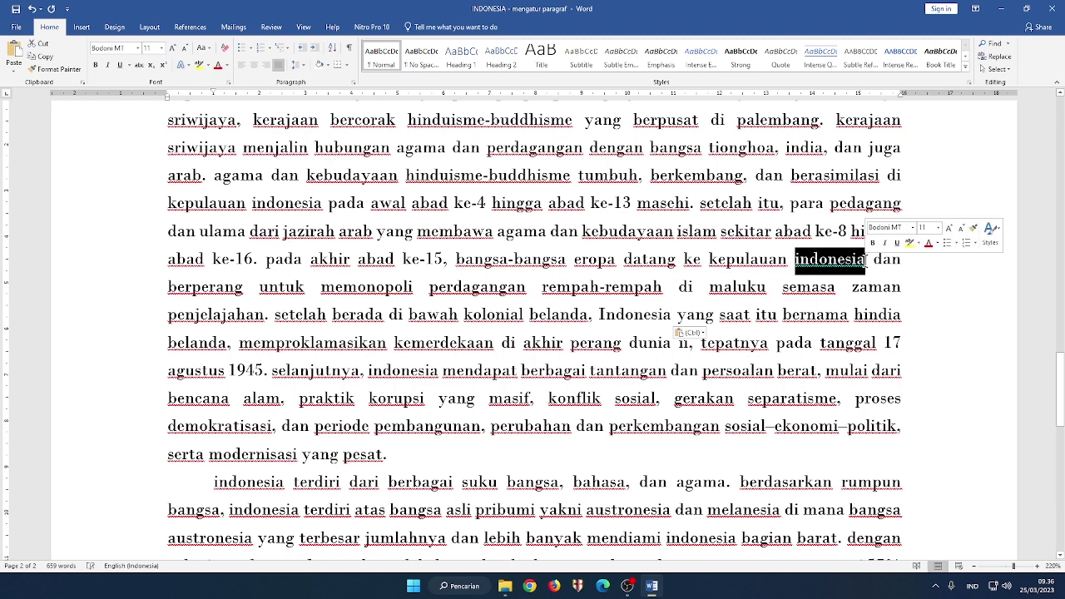
pyautogui.hotkey('ctrl', 'v')
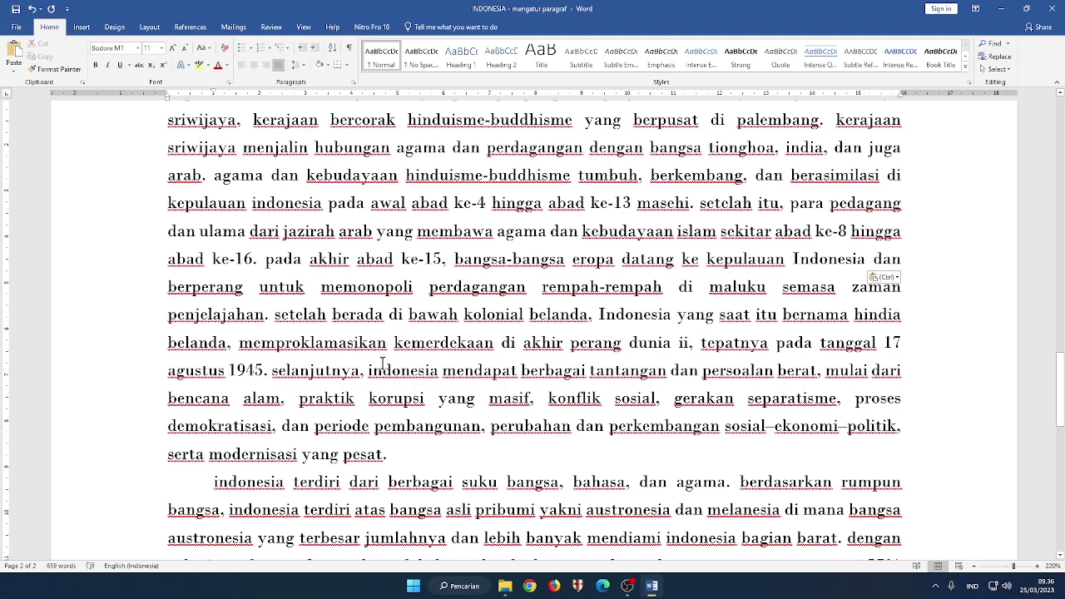
pyautogui.moveTo(368, 371); pyautogui.dragTo(439, 371)
pyautogui.hotkey('ctrl', 'v')
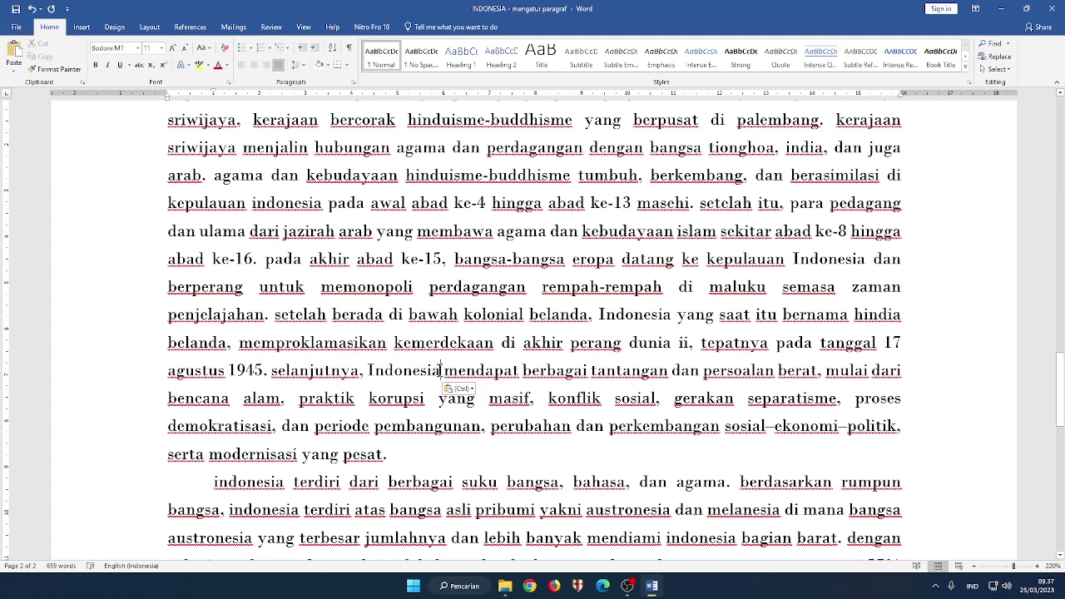
# Copy "Indonesia" after "selanjutnya" and paste it over the lowercase "indonesia" before "pada awal abad ke-4".
pyautogui.moveTo(439, 371); pyautogui.dragTo(367, 370)
pyautogui.hotkey('ctrl', 'c')
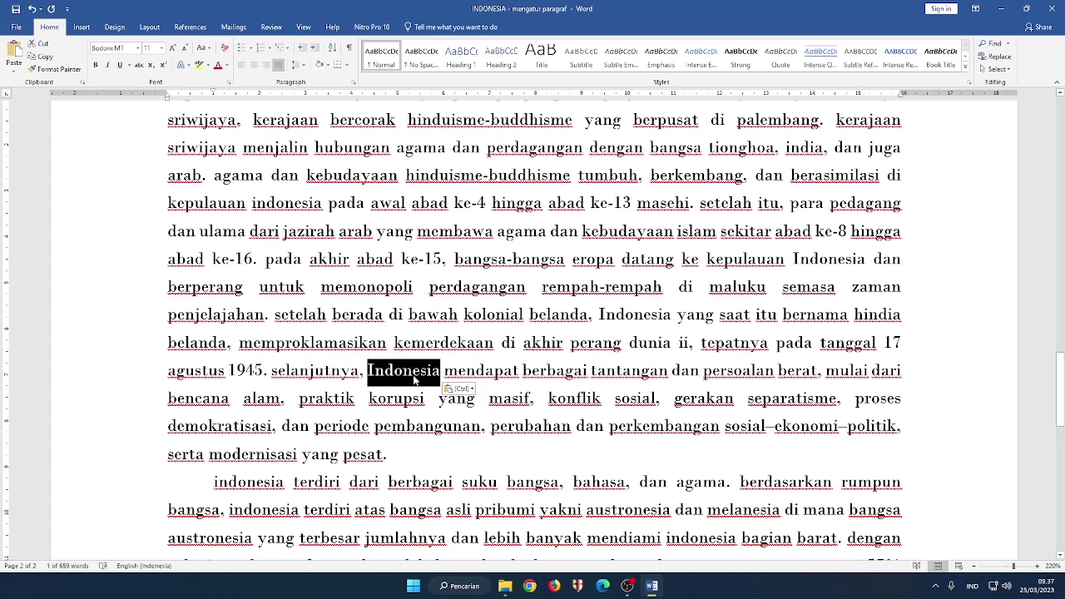
pyautogui.click(40, 59)
pyautogui.moveTo(322, 204); pyautogui.dragTo(251, 204)
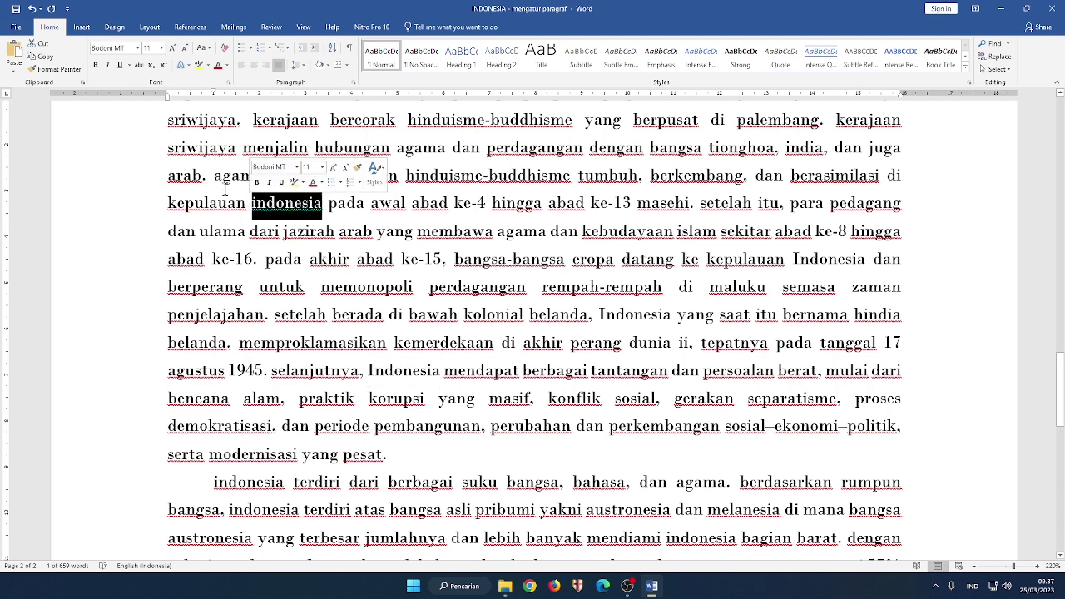
pyautogui.click(15, 50)
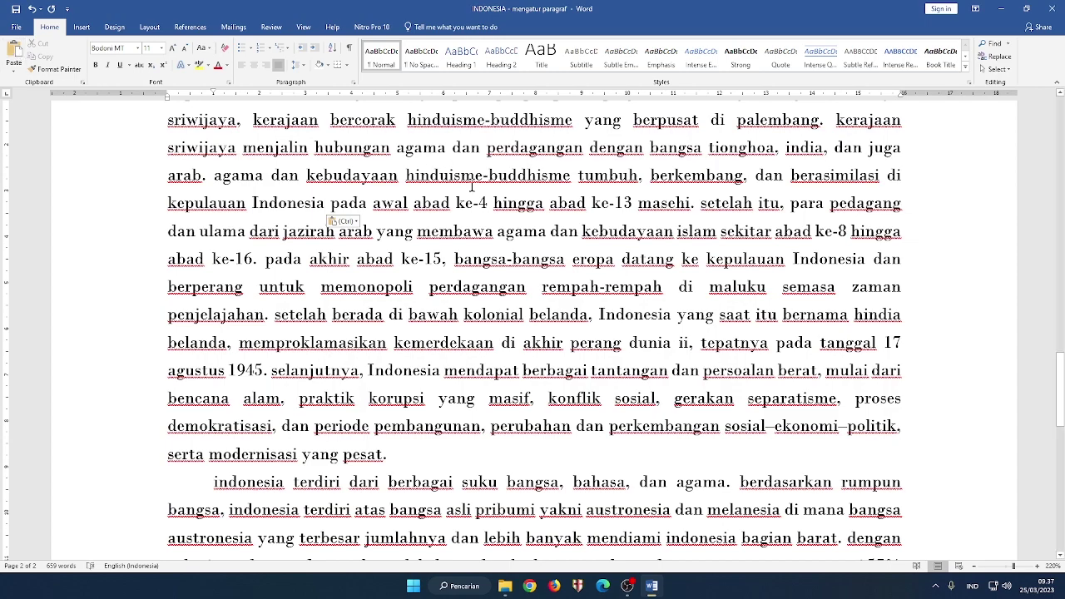
# Insert an empty paragraph after "serta modernisasi yang pesat." at the end of the history paragraph.
pyautogui.scroll(-3, 491, 399)
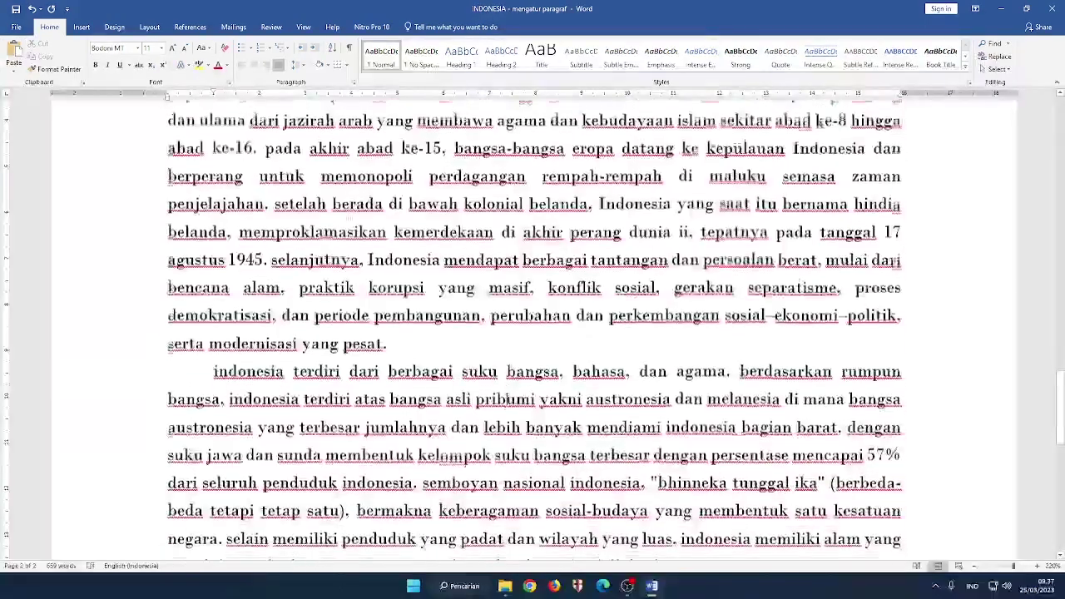
pyautogui.scroll(-2, 506, 401)
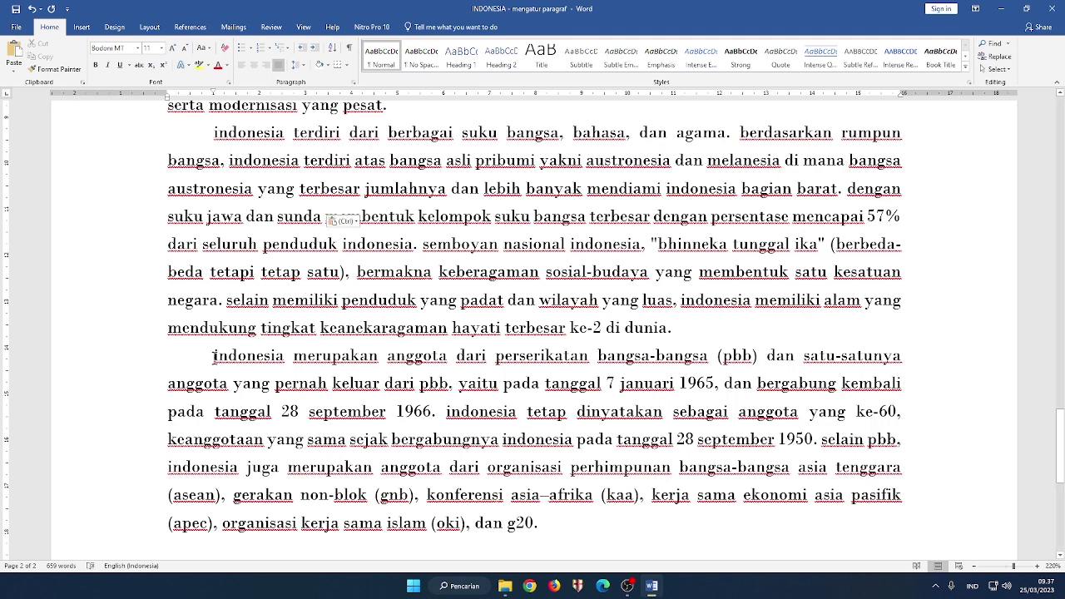
pyautogui.moveTo(213, 357); pyautogui.dragTo(590, 525)
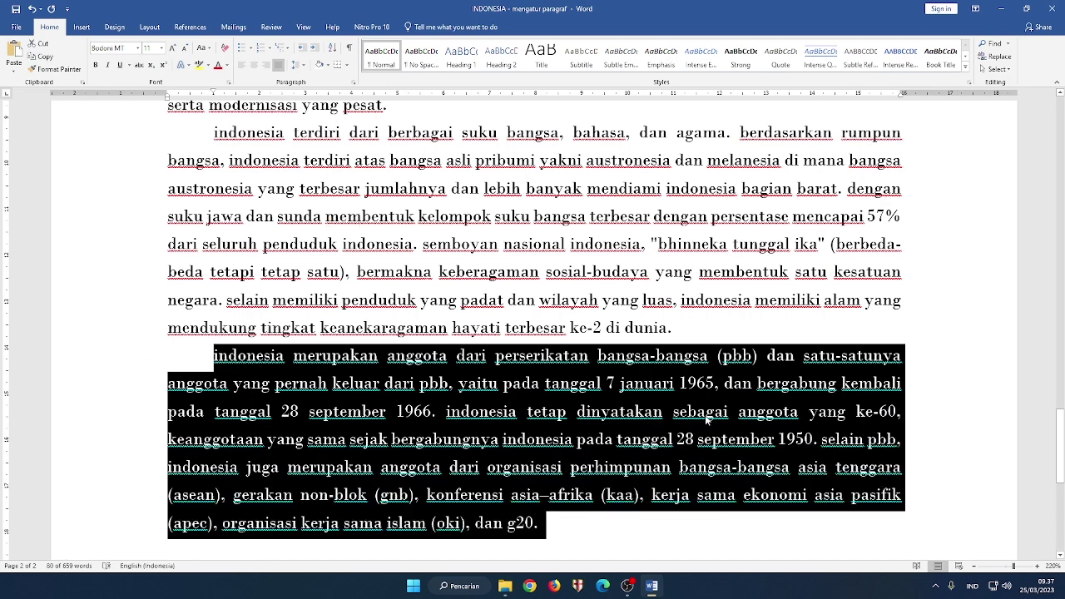
pyautogui.scroll(3, 407, 402)
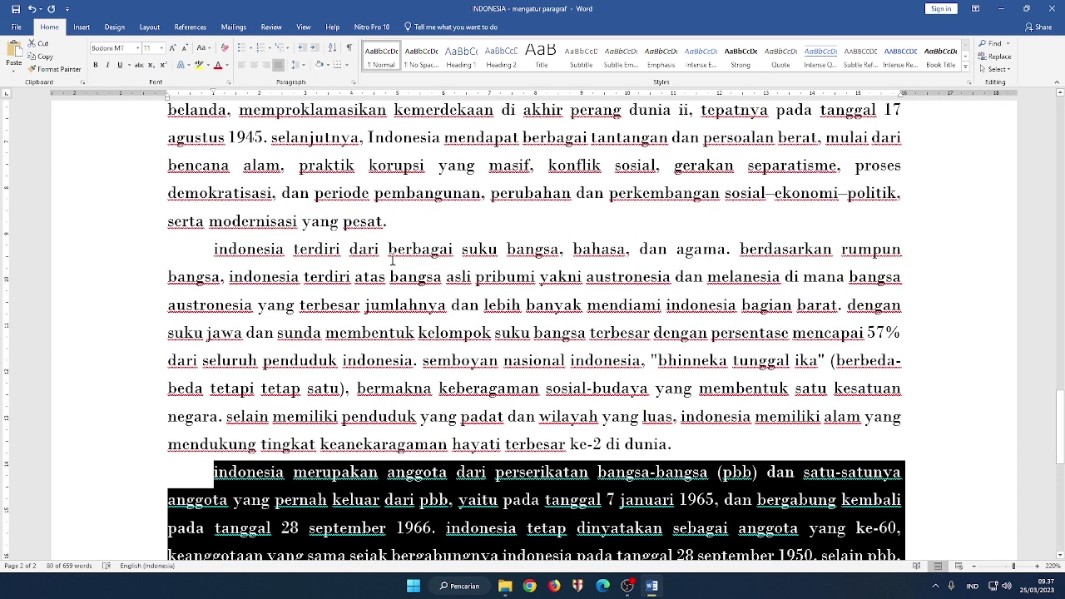
pyautogui.click(438, 223)
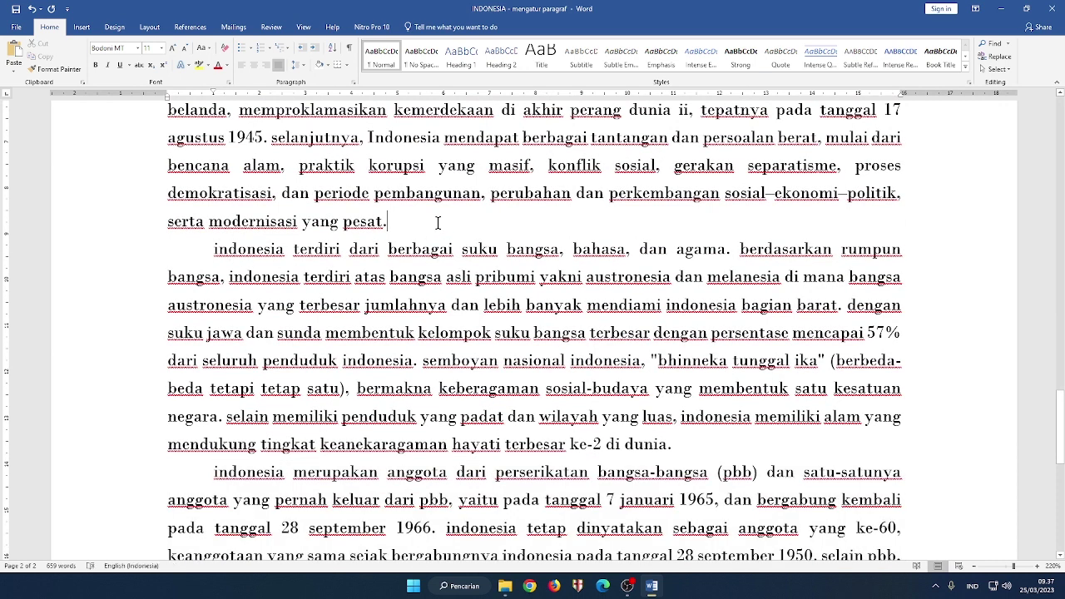
pyautogui.press('Return')
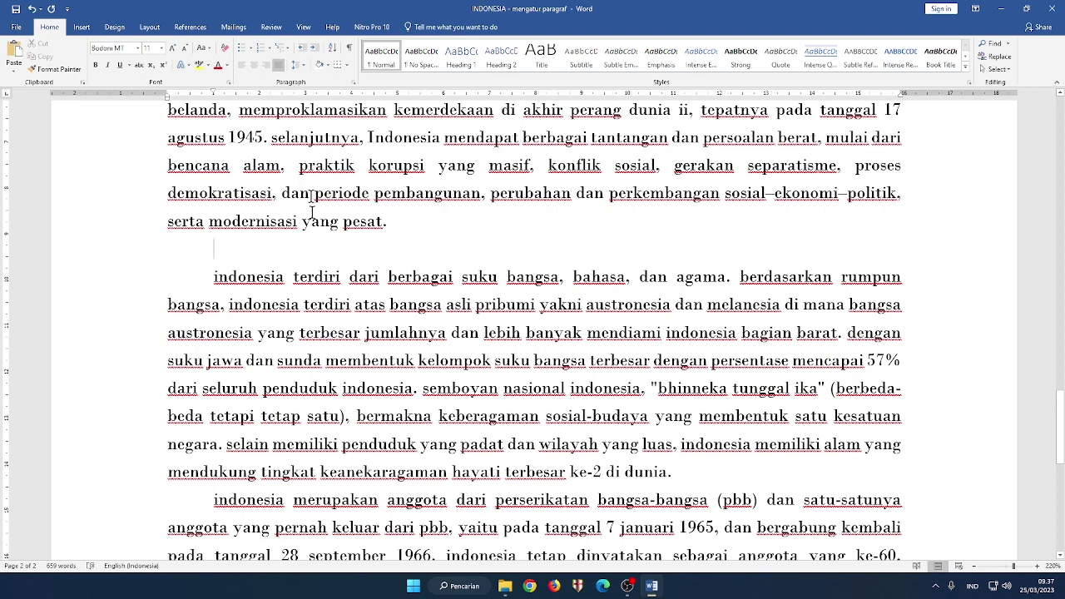
# Copy the whole last paragraph, from "indonesia merupakan anggota" to "dan g20.".
pyautogui.scroll(-5, 212, 282)
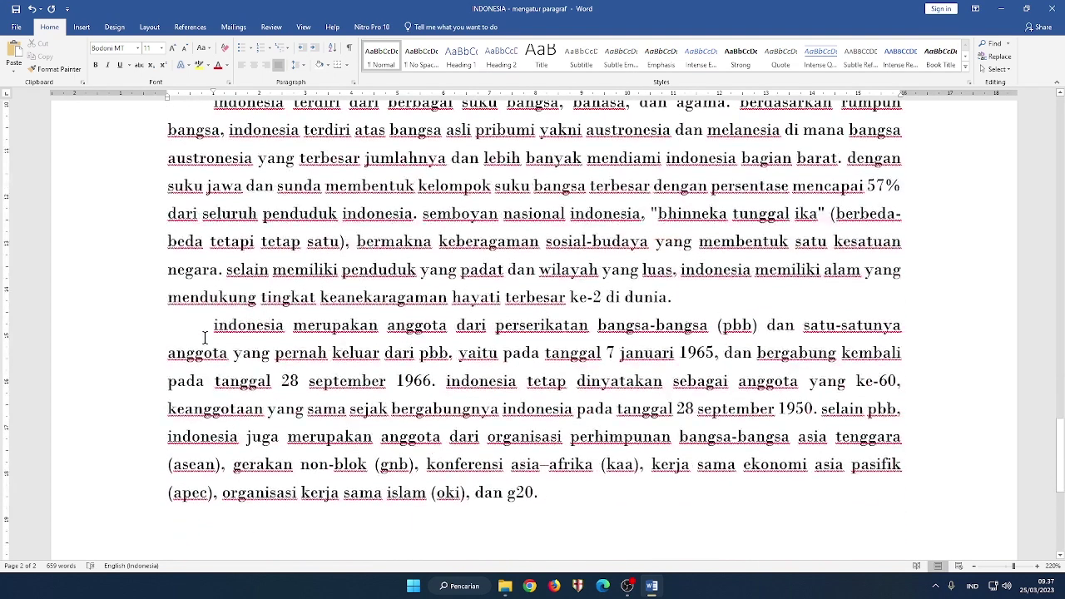
pyautogui.moveTo(205, 324); pyautogui.dragTo(572, 501)
pyautogui.hotkey('ctrl', 'c')
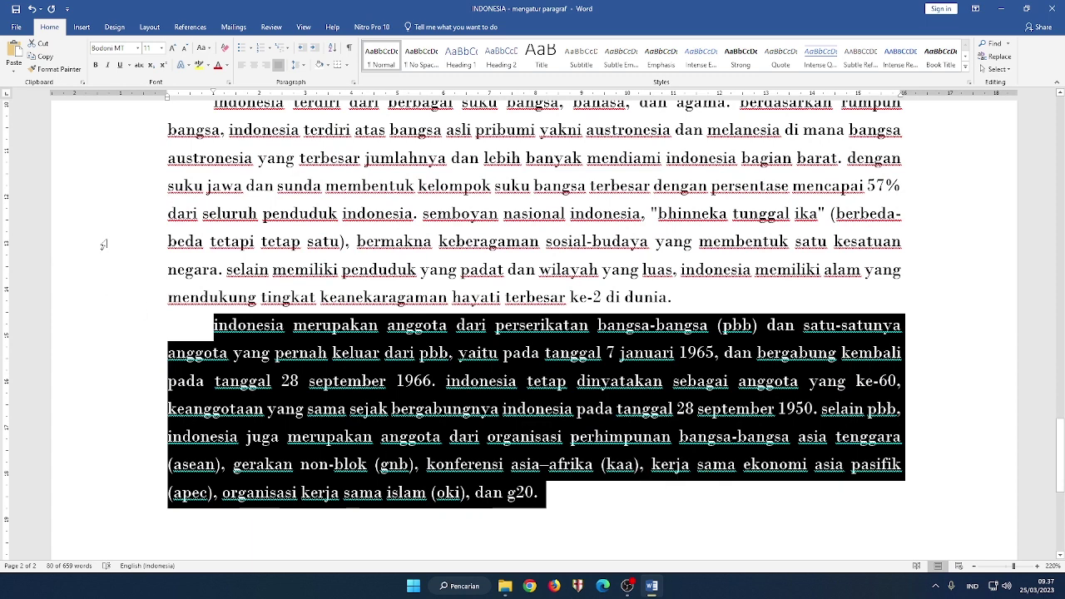
# Delete the last paragraph and paste its copy into the empty paragraph after "serta modernisasi yang pesat.", removing the empty line left below it.
pyautogui.press('Delete')
pyautogui.scroll(3, 373, 249)
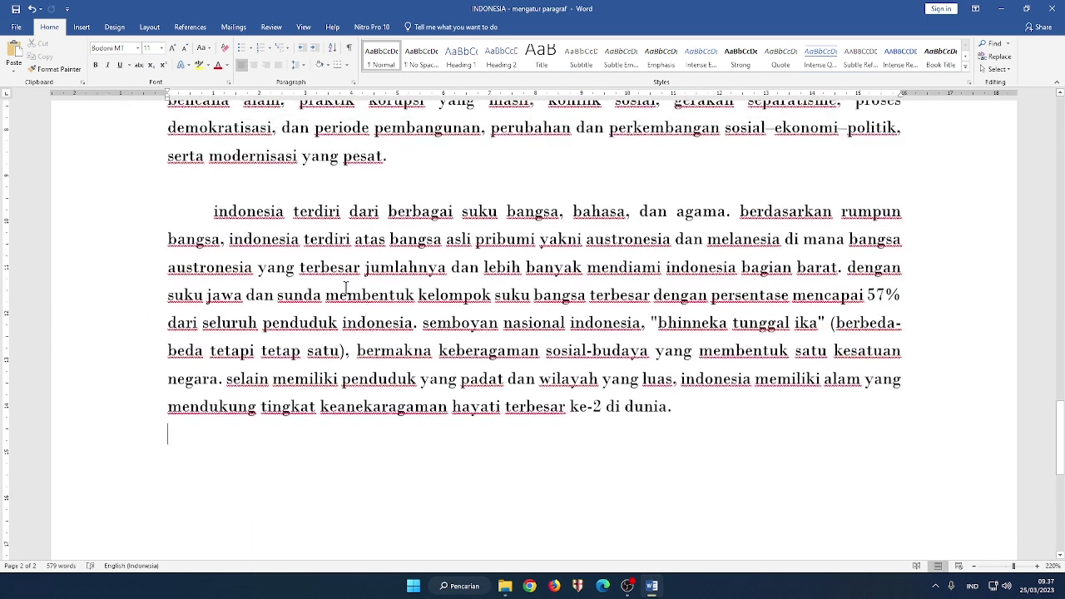
pyautogui.click(272, 196)
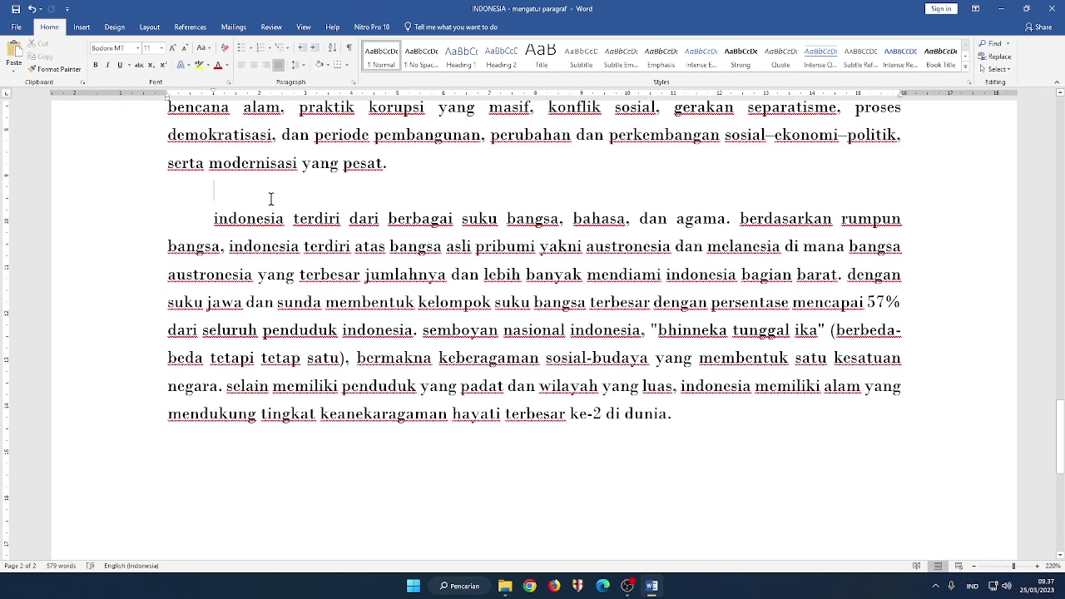
pyautogui.hotkey('ctrl', 'v')
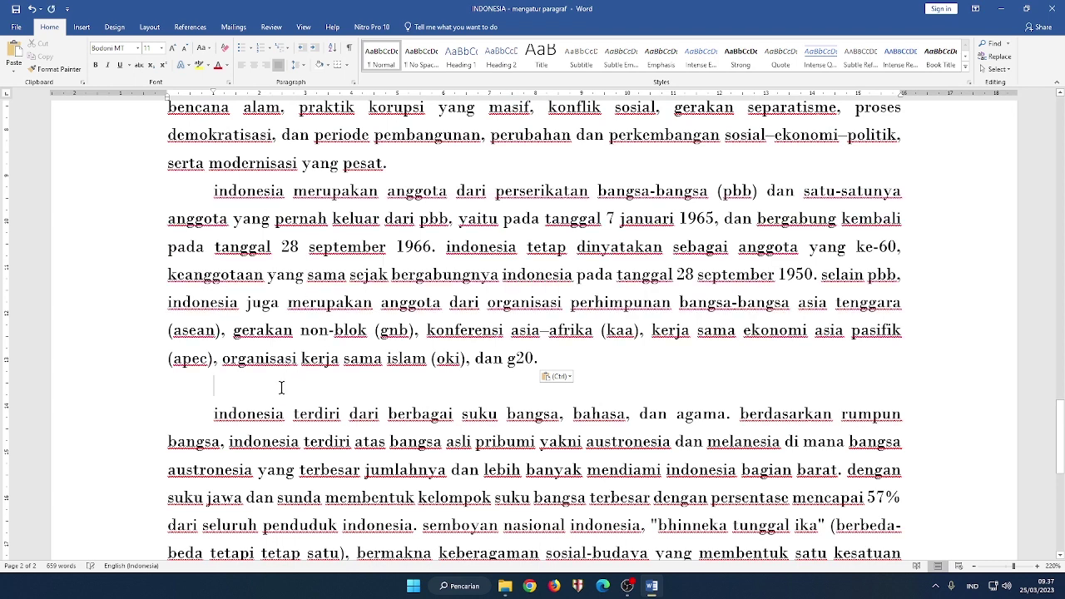
pyautogui.click(281, 387)
pyautogui.press('BackSpace')
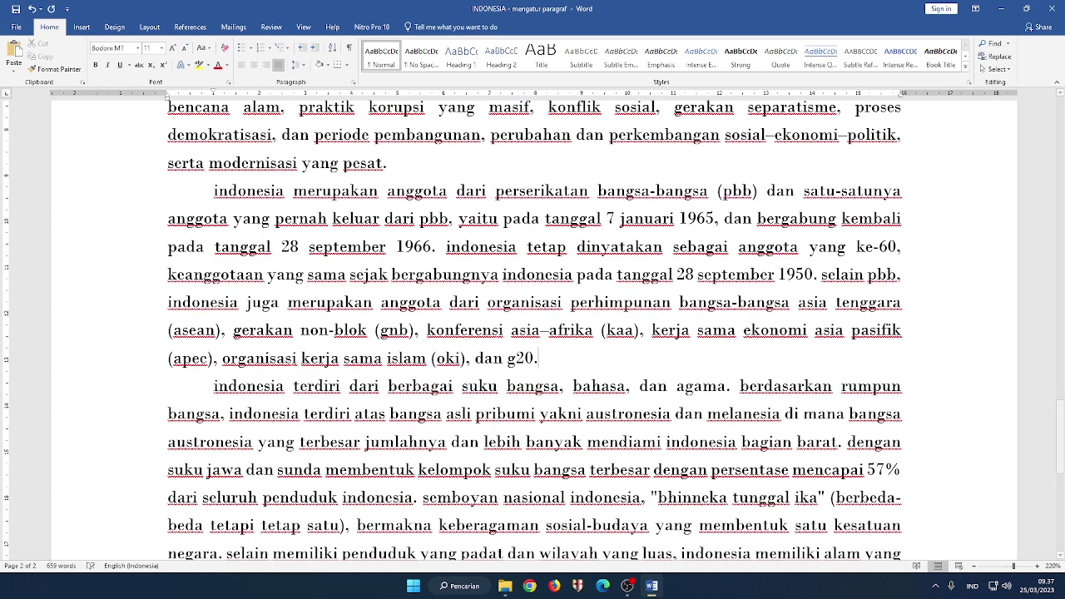
# Cut the whole paragraph from "indonesia merupakan anggota" to "dan g20." out of its place below the history paragraph.
pyautogui.scroll(1, 281, 388)
pyautogui.scroll(5, 533, 332)
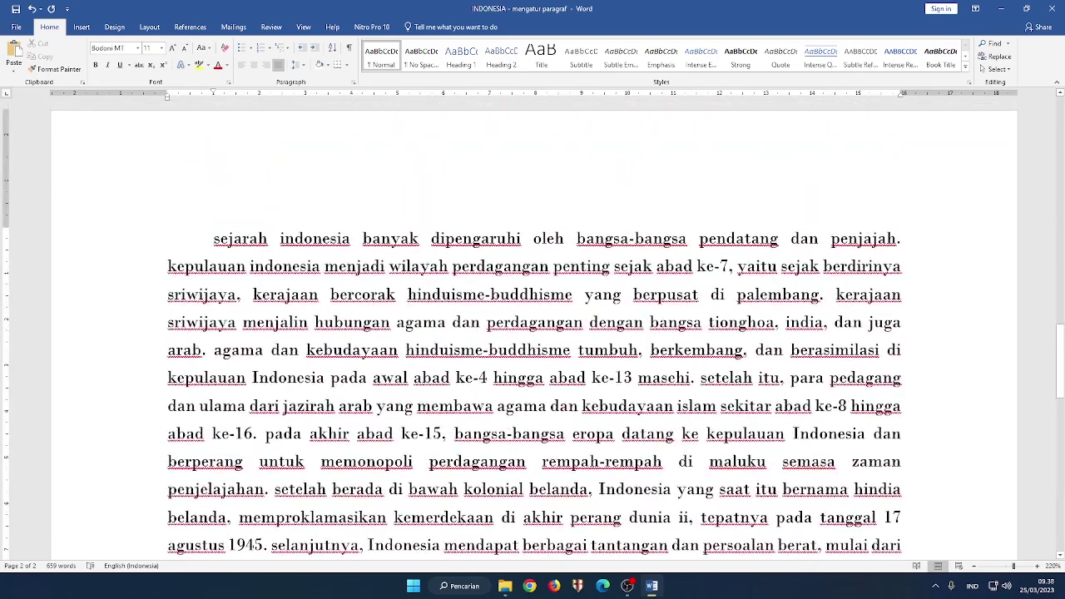
pyautogui.scroll(-4, 532, 331)
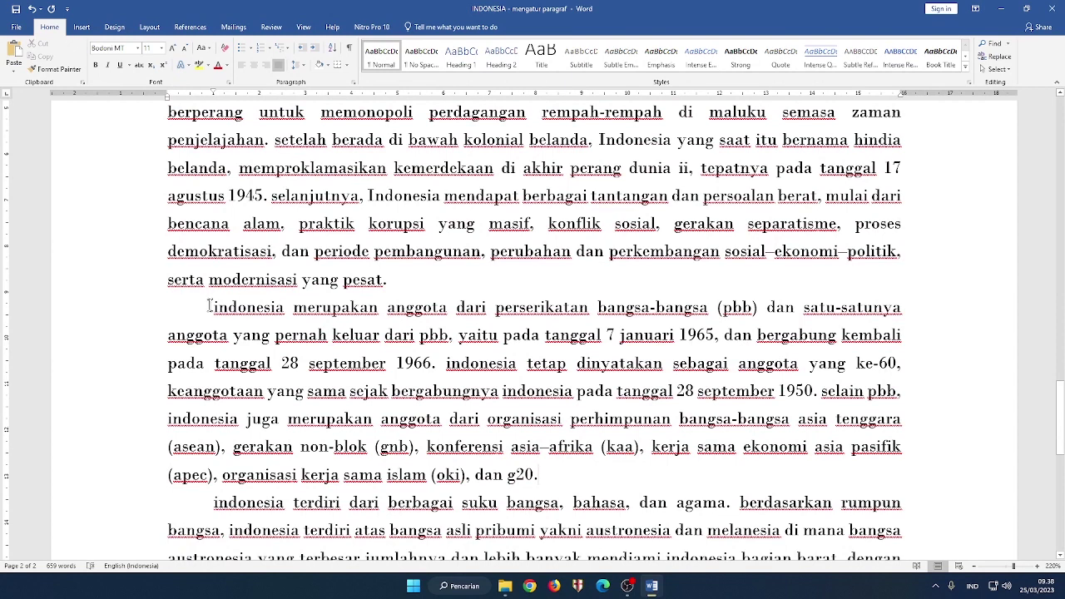
pyautogui.moveTo(214, 308); pyautogui.dragTo(545, 476)
pyautogui.hotkey('ctrl', 'c')
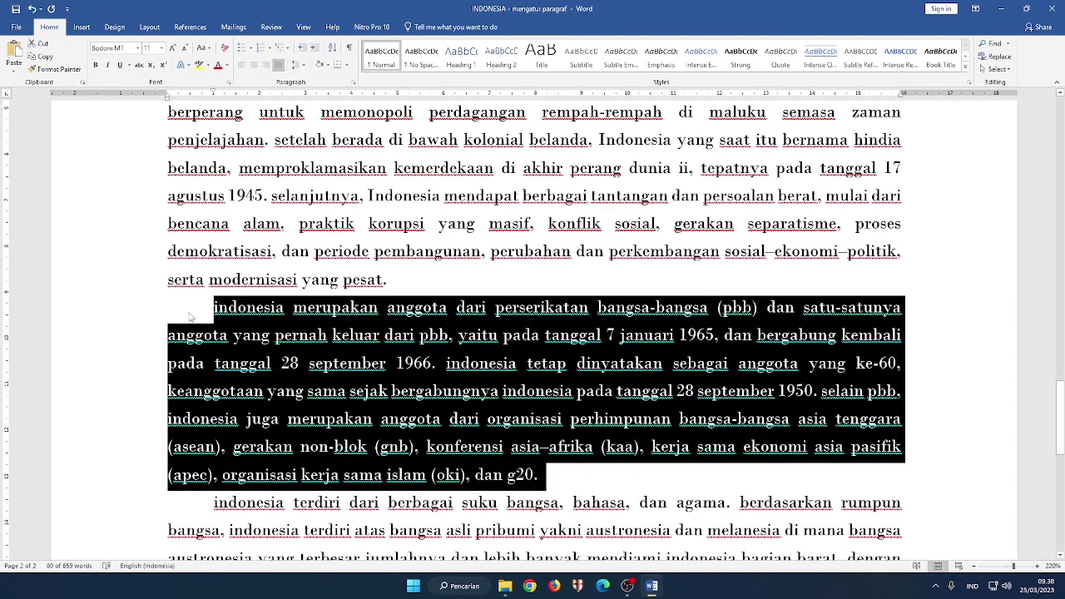
pyautogui.click(40, 45)
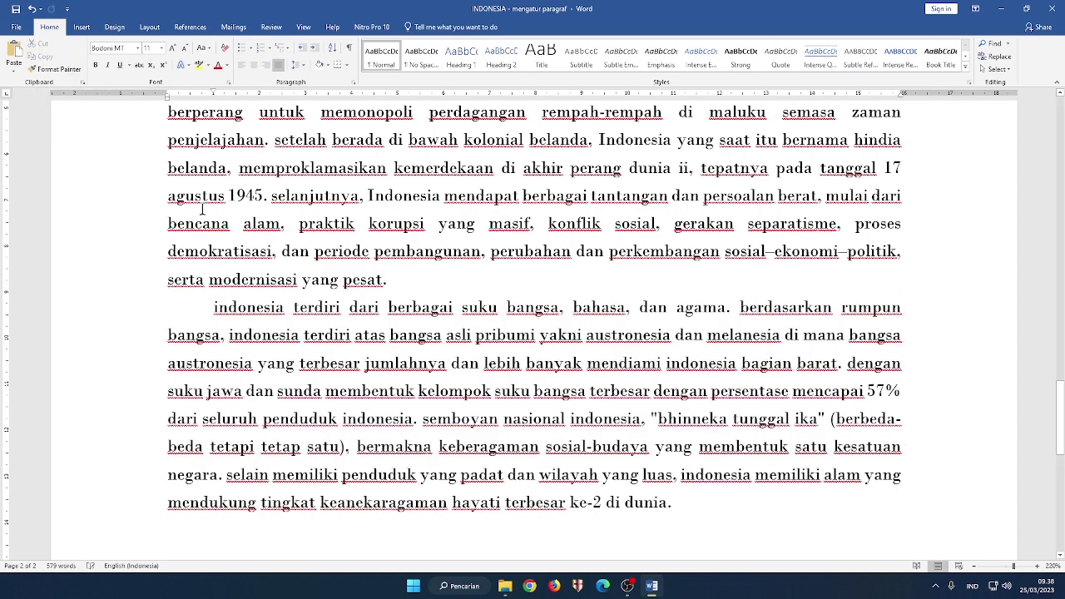
# Paste the cut paragraph once above "sejarah indonesia banyak dipengaruhi" on page 2, leaving no empty line between the two paragraphs.
pyautogui.scroll(3, 301, 243)
pyautogui.scroll(2, 207, 230)
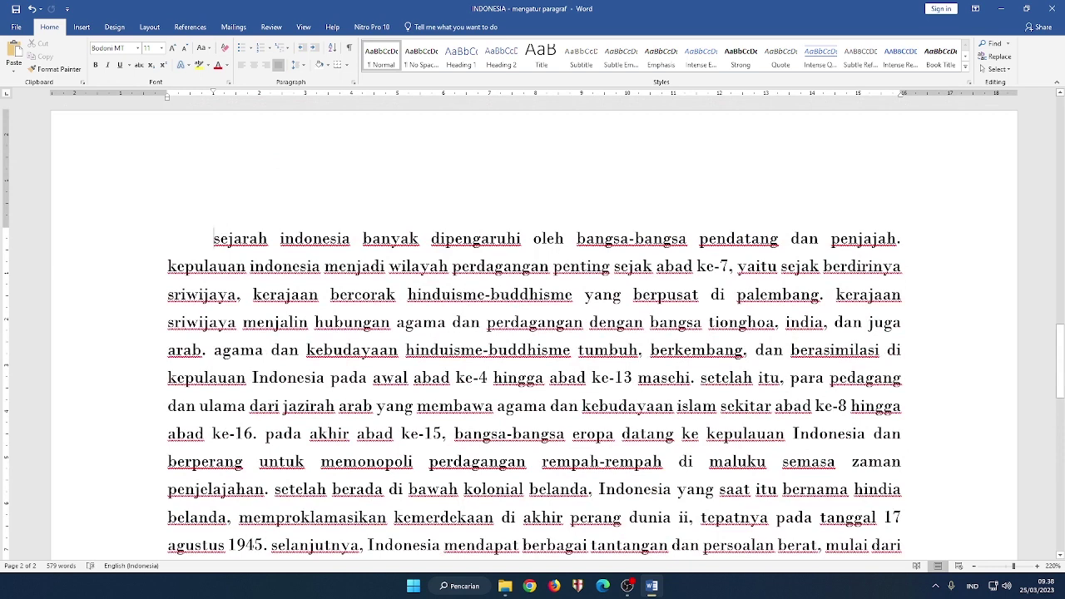
pyautogui.press('Return')
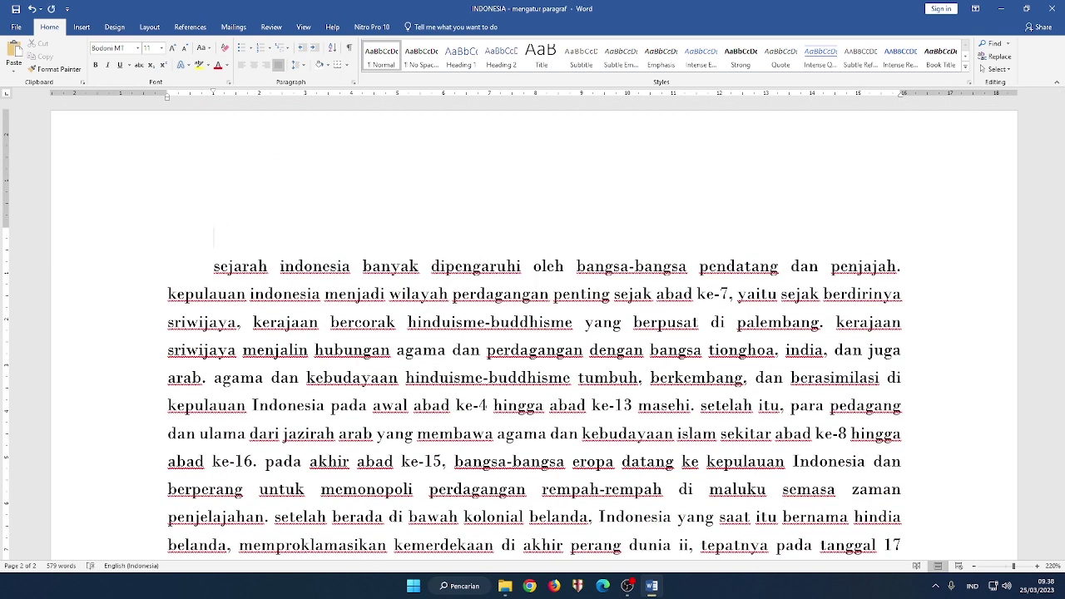
pyautogui.click(15, 51)
pyautogui.click(15, 49)
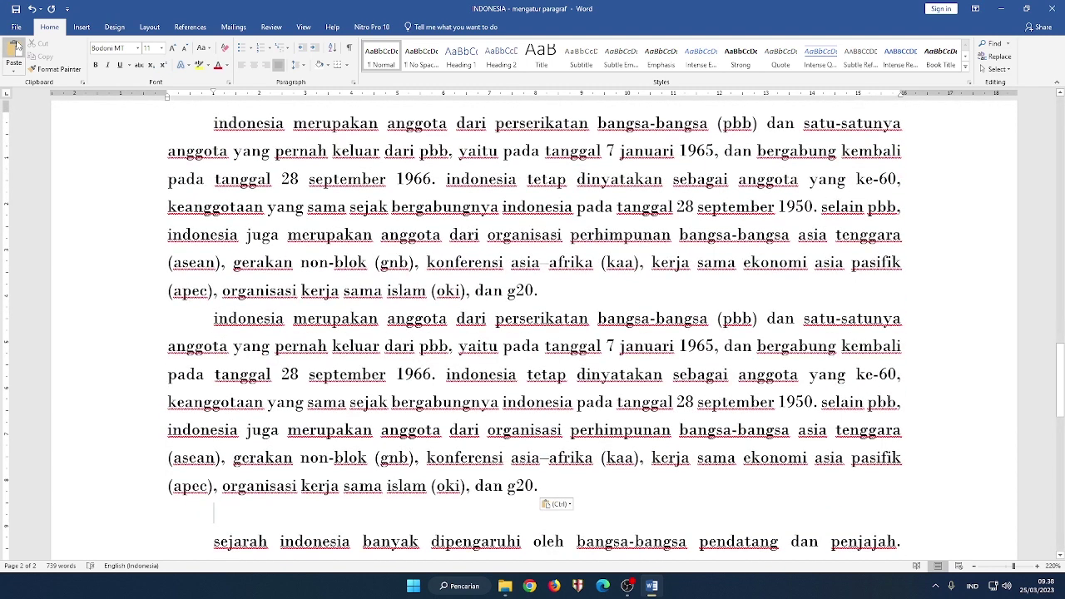
pyautogui.hotkey('ctrl', 'z')
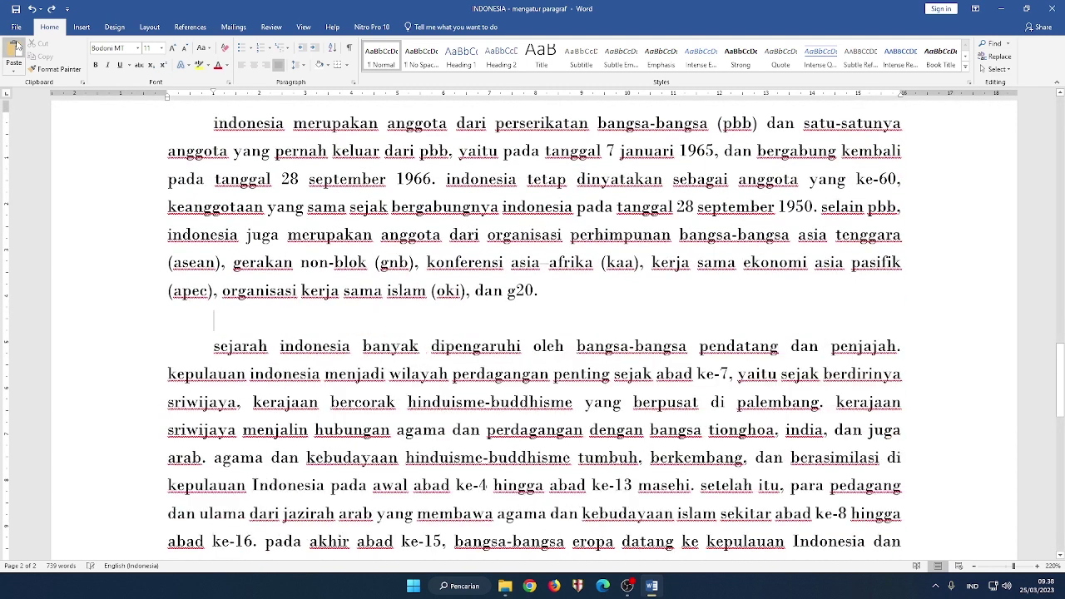
pyautogui.press('BackSpace')
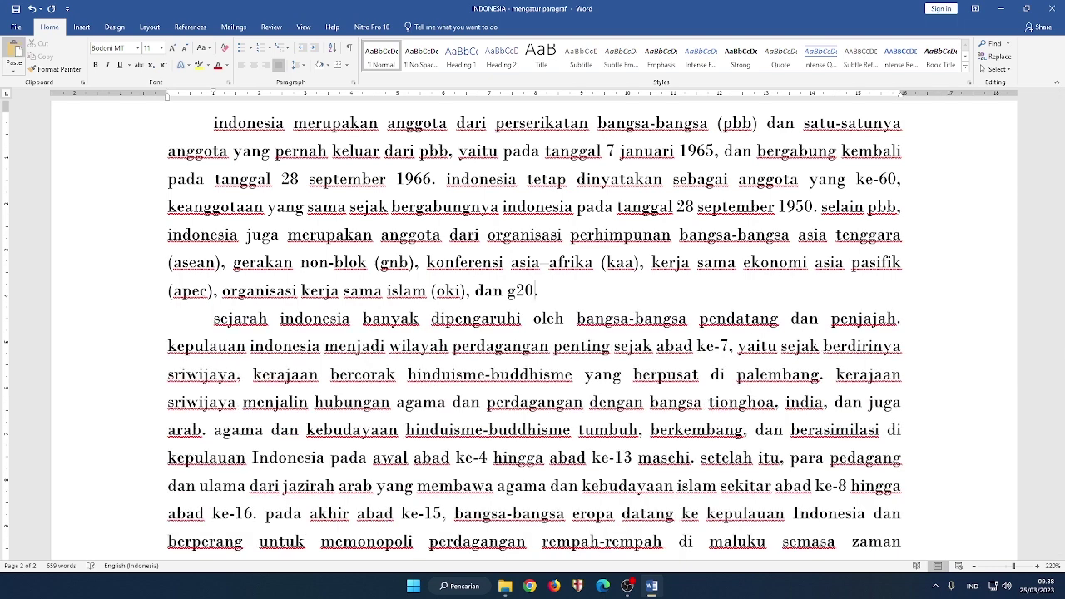
pyautogui.scroll(4, 532, 333)
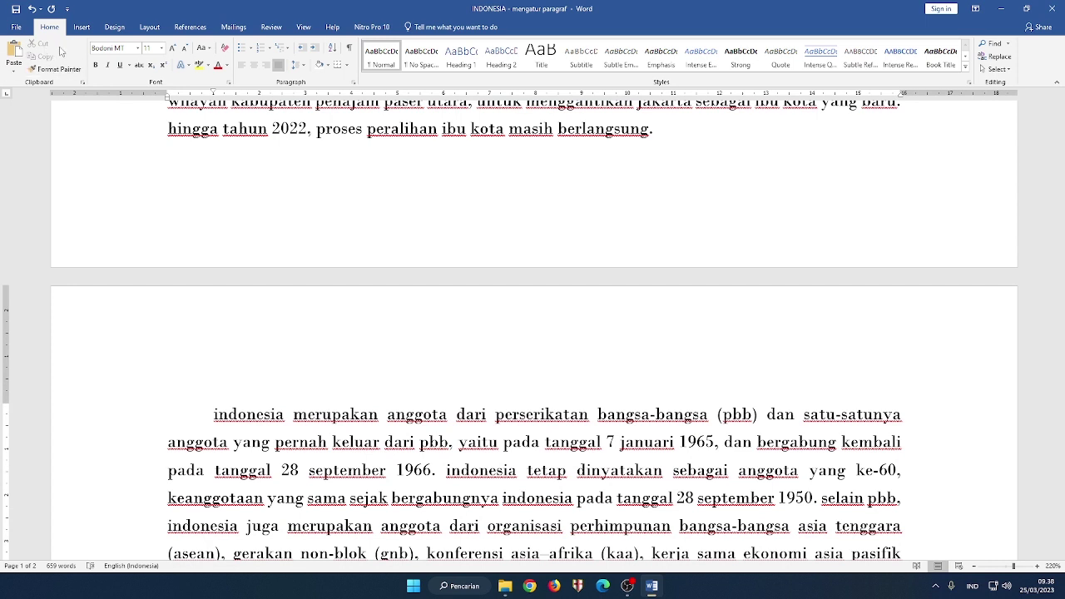
pyautogui.click(39, 69)
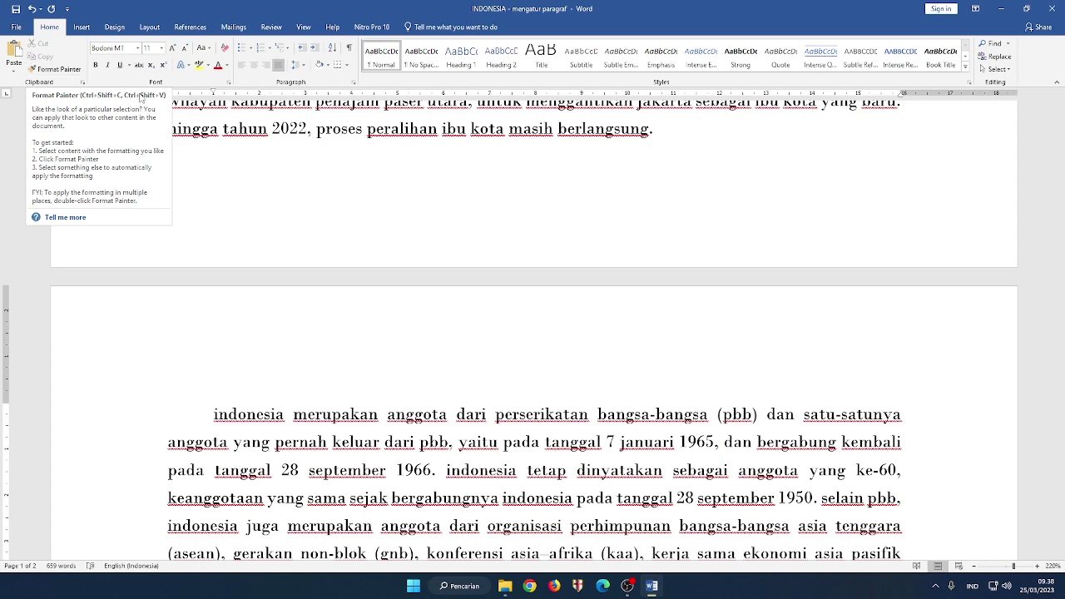
pyautogui.scroll(2, 553, 381)
pyautogui.scroll(3, 554, 381)
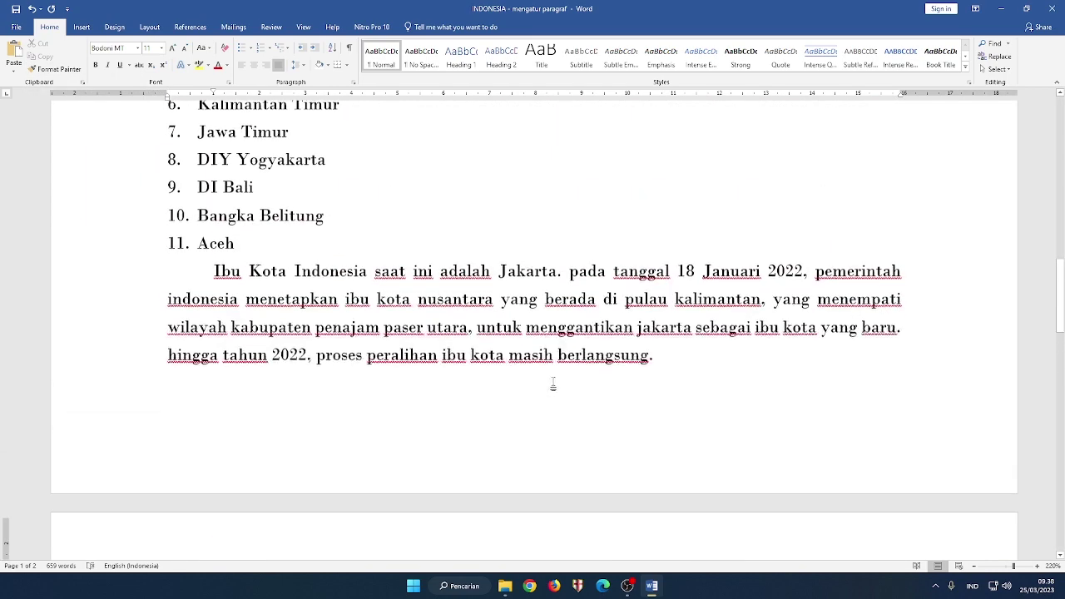
pyautogui.scroll(-9, 252, 300)
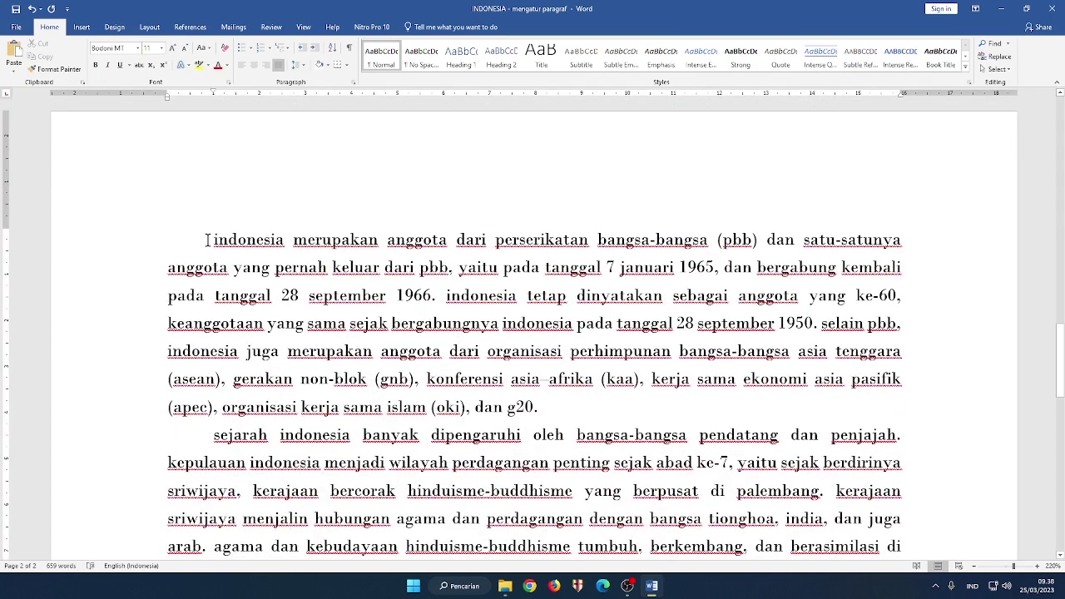
# Remove the first-line indents of the "indonesia merupakan anggota" and "sejarah indonesia banyak" paragraphs on page 2.
pyautogui.click(207, 240)
pyautogui.press('BackSpace')
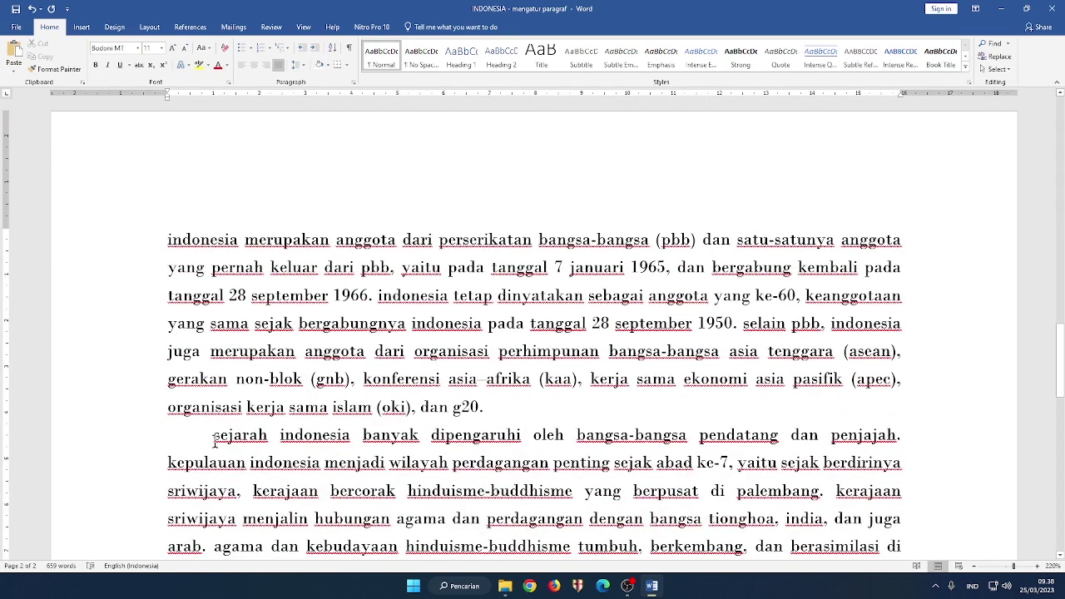
pyautogui.click(215, 438)
pyautogui.press('BackSpace')
# Use Format Painter to copy the "Ibu Kota Indonesia" paragraph's formatting onto the "indonesia merupakan anggota" paragraph, and from there onto the "sejarah indonesia" paragraph.
pyautogui.scroll(9, 295, 312)
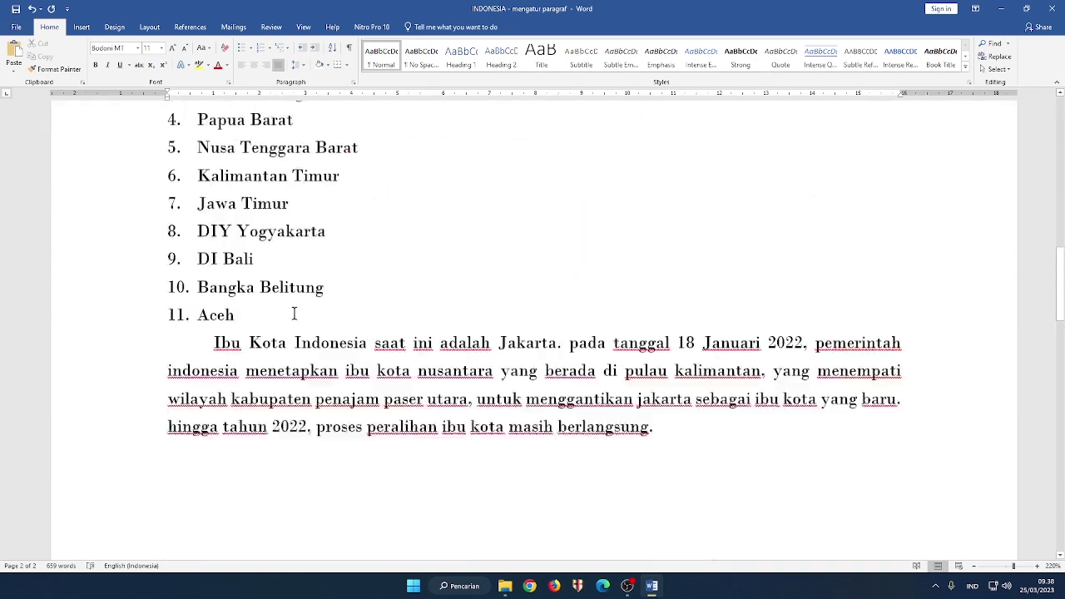
pyautogui.click(338, 397)
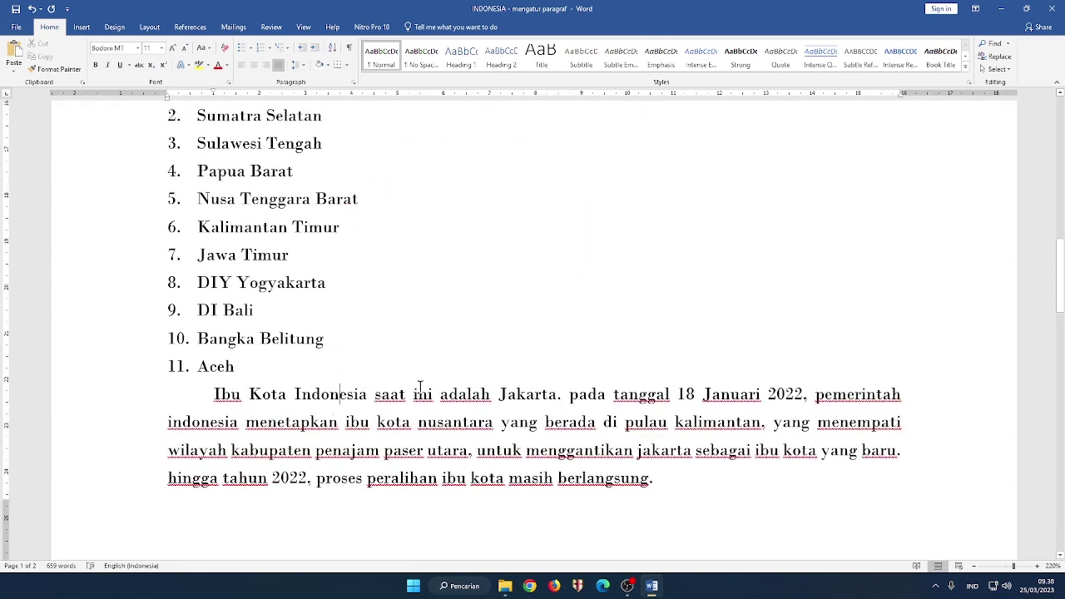
pyautogui.click(52, 69)
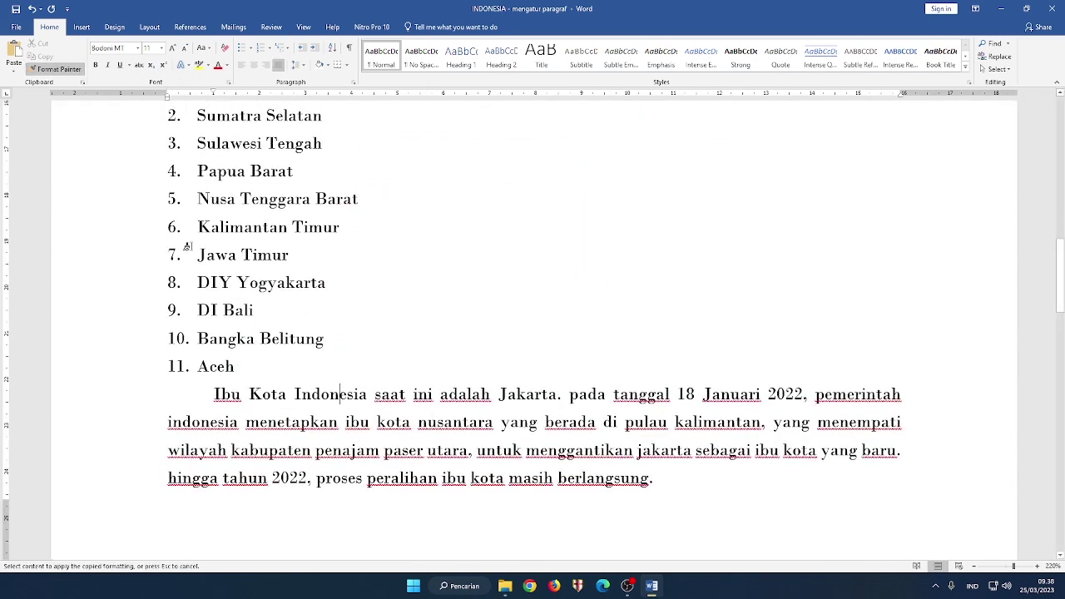
pyautogui.scroll(-3, 257, 311)
pyautogui.scroll(-4, 256, 311)
pyautogui.click(297, 245)
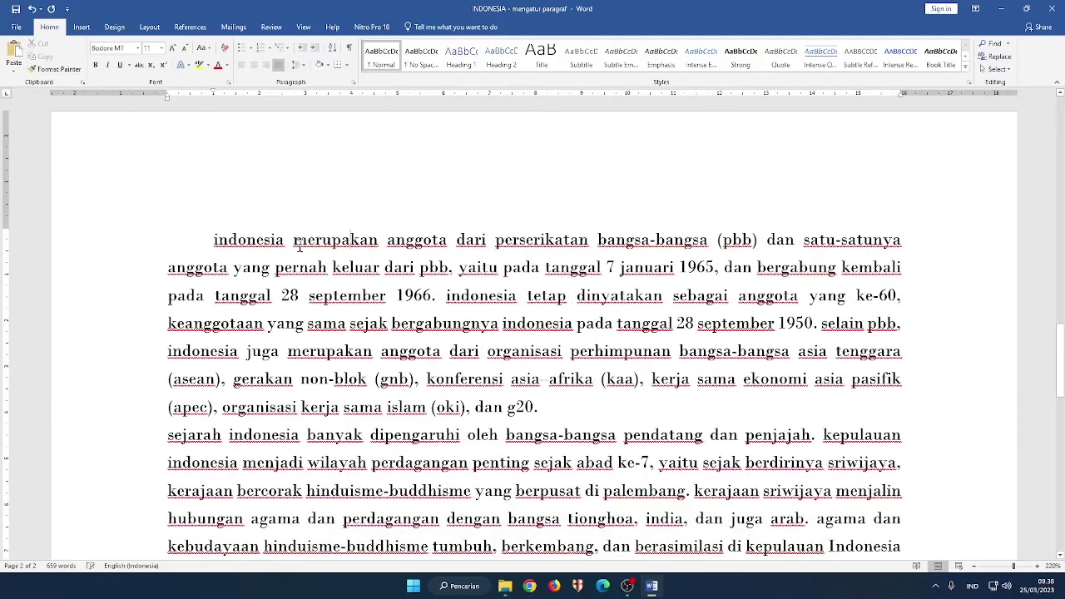
pyautogui.click(51, 70)
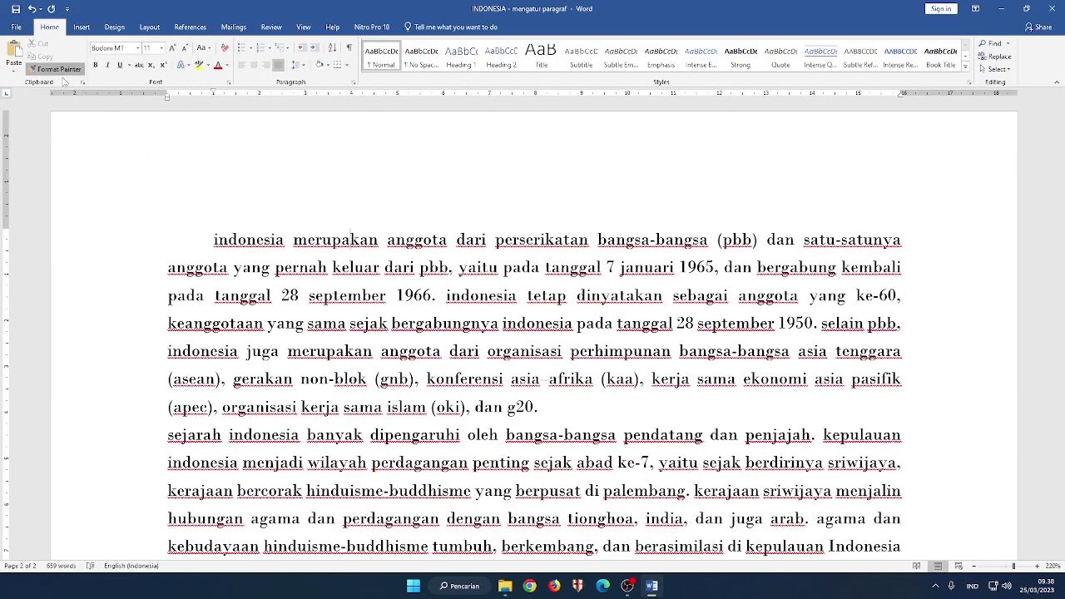
pyautogui.click(356, 438)
# Remove the first-line indent of the "indonesia merupakan anggota" paragraph at the start of page 2.
pyautogui.scroll(3, 356, 438)
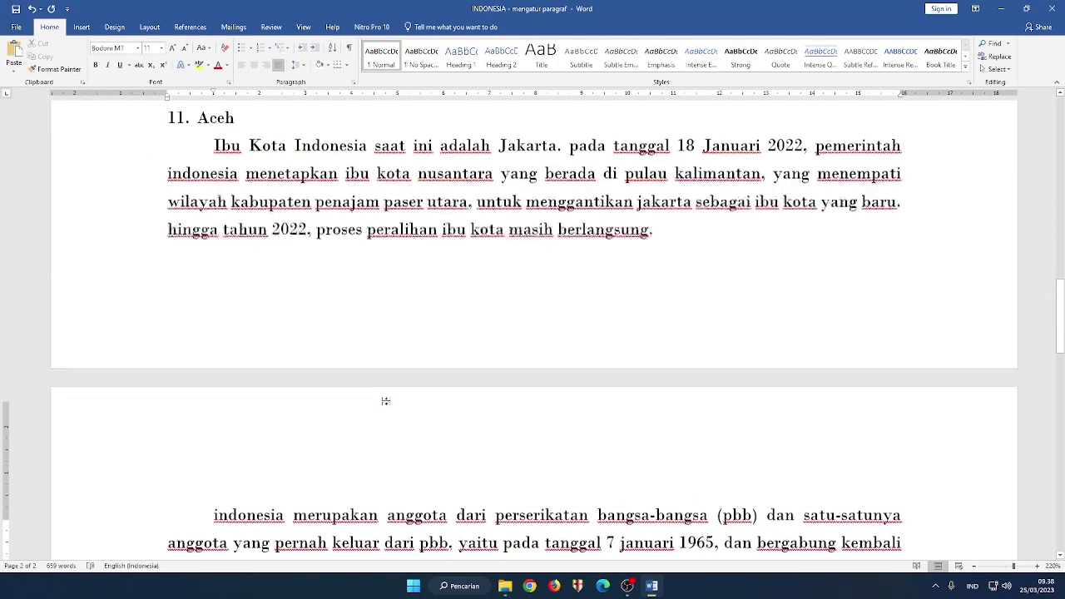
pyautogui.scroll(-2, 257, 363)
pyautogui.scroll(-1, 257, 363)
pyautogui.moveTo(195, 294); pyautogui.dragTo(564, 466)
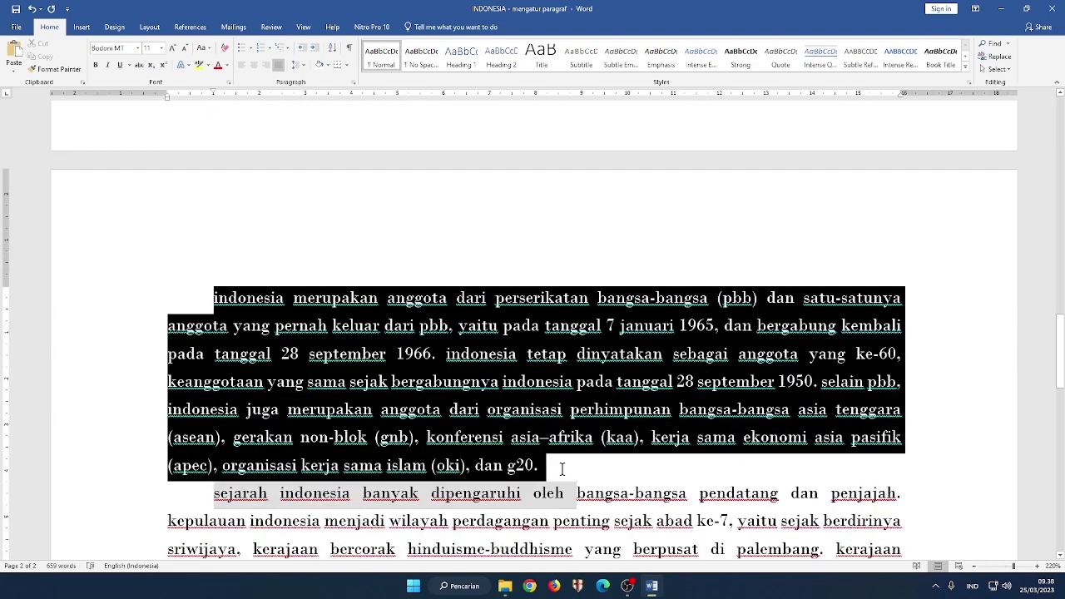
pyautogui.click(204, 298)
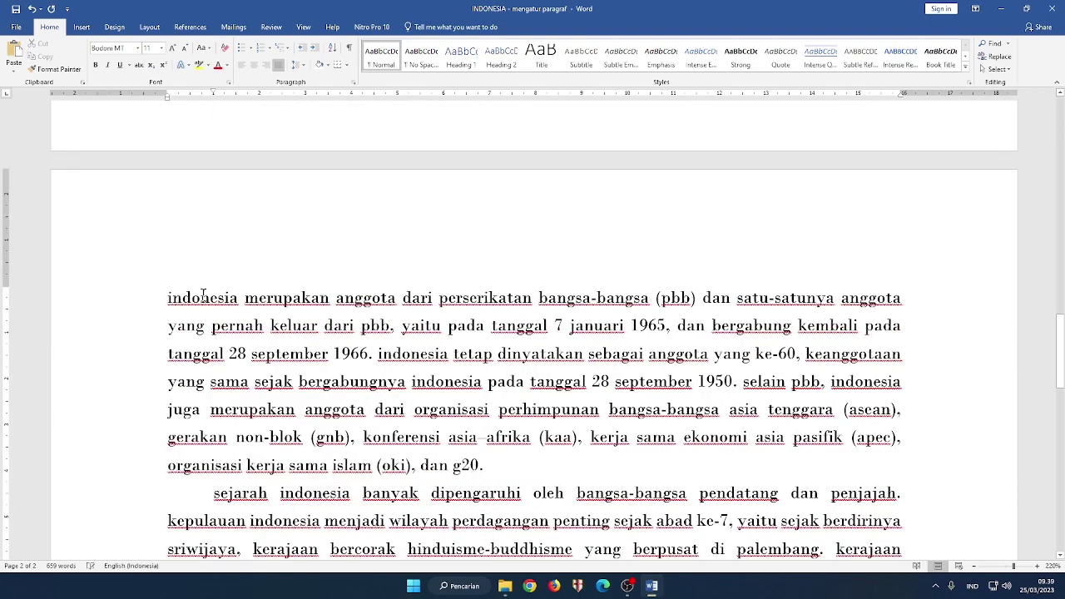
# Set the font of the whole "indonesia merupakan anggota" paragraph to Calibri (Body).
pyautogui.moveTo(502, 462); pyautogui.dragTo(119, 271)
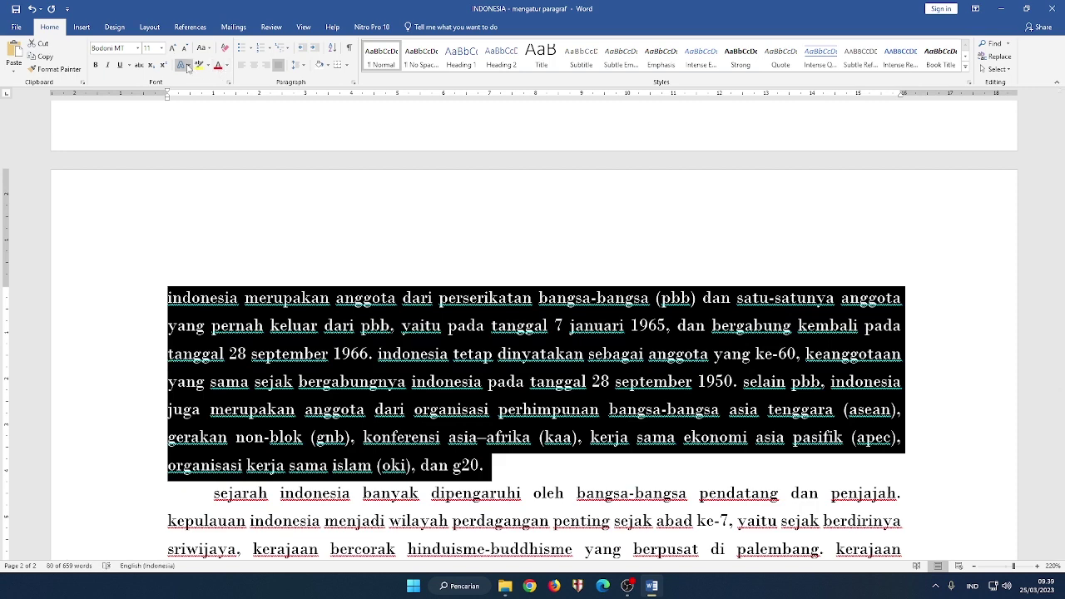
pyautogui.click(138, 47)
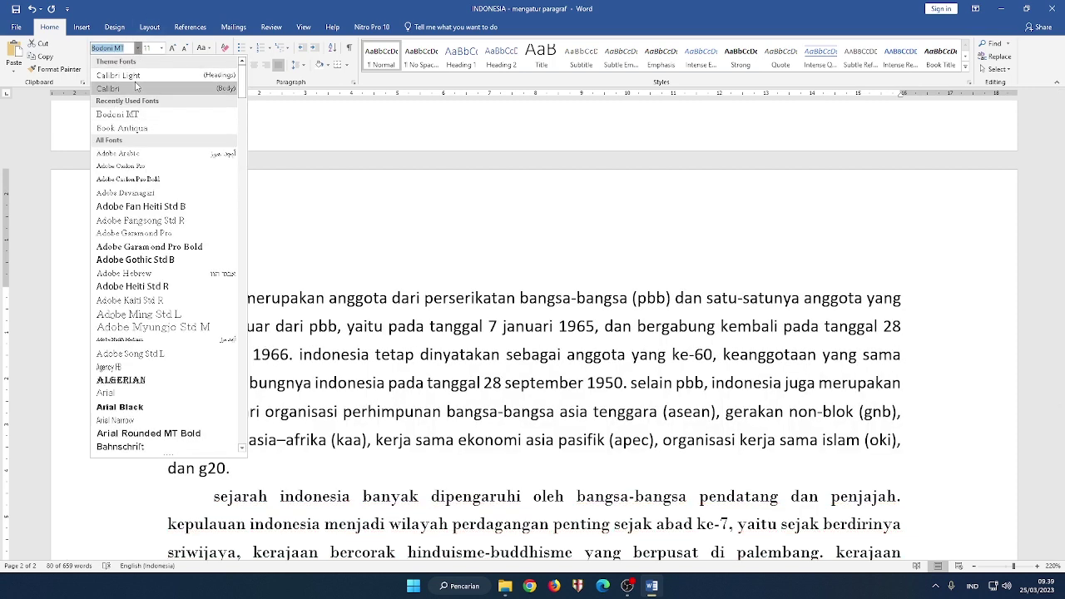
pyautogui.click(117, 114)
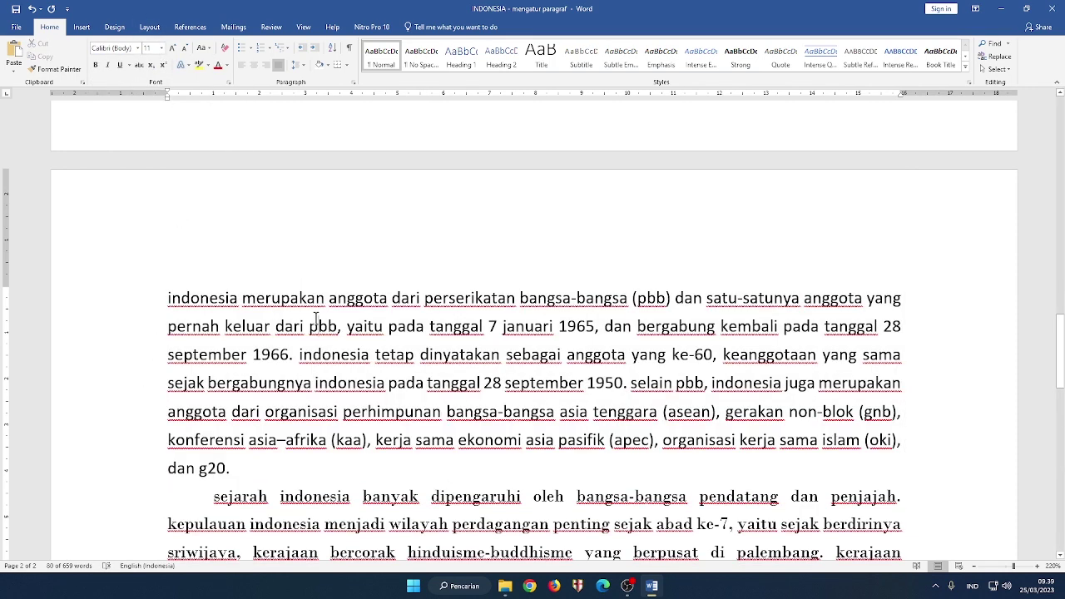
# Use Format Painter to copy the "Ibu Kota Indonesia" paragraph's formatting onto the whole "indonesia merupakan anggota" paragraph on page 2.
pyautogui.click(293, 301)
pyautogui.scroll(5, 193, 276)
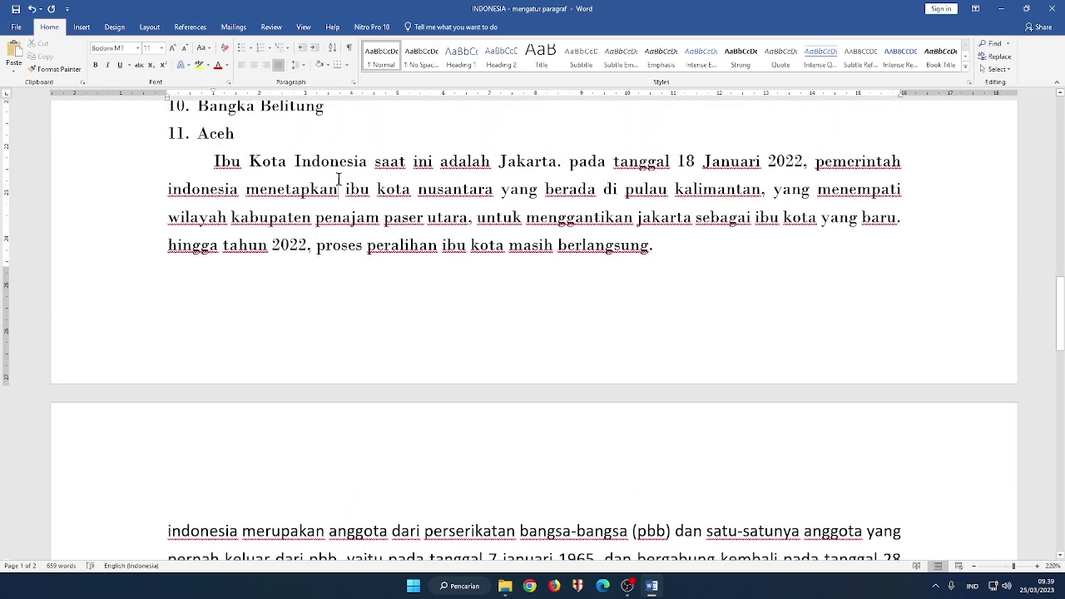
pyautogui.click(340, 189)
pyautogui.scroll(-6, 325, 212)
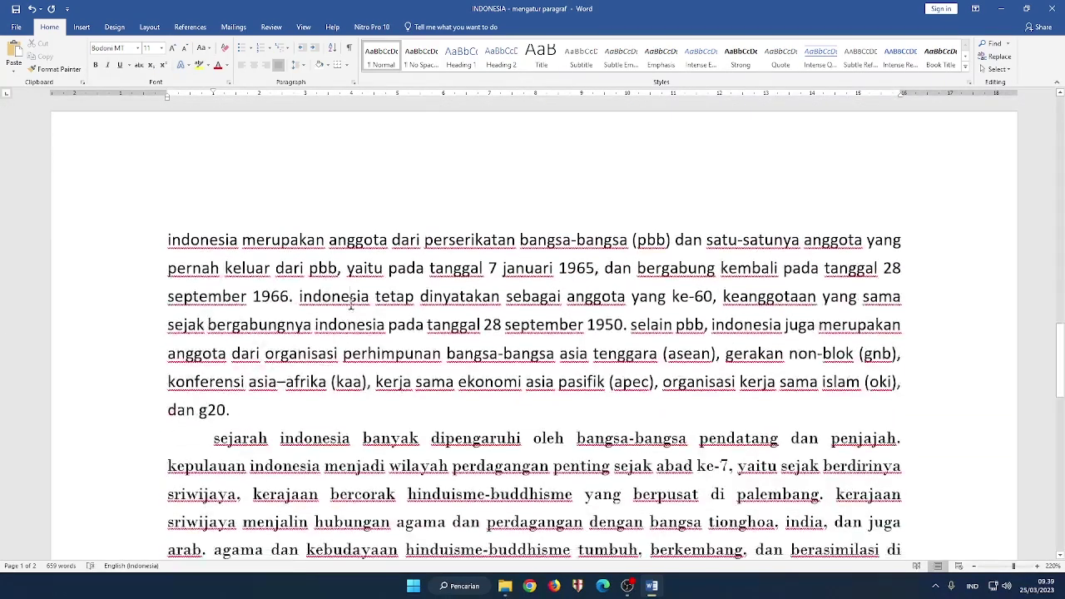
pyautogui.click(351, 299)
pyautogui.scroll(6, 188, 223)
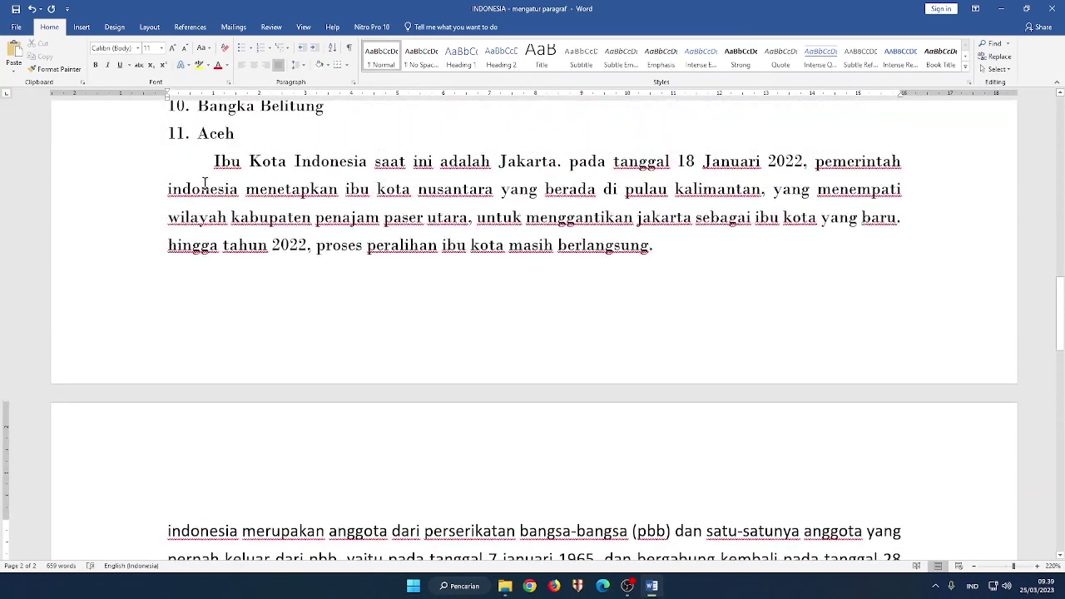
pyautogui.click(278, 160)
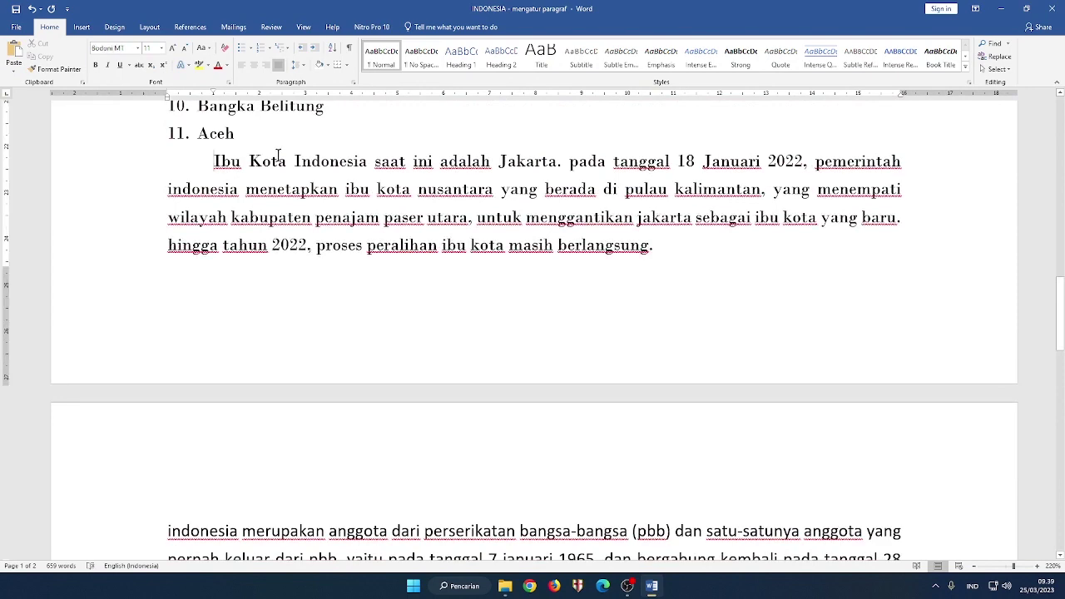
pyautogui.click(54, 69)
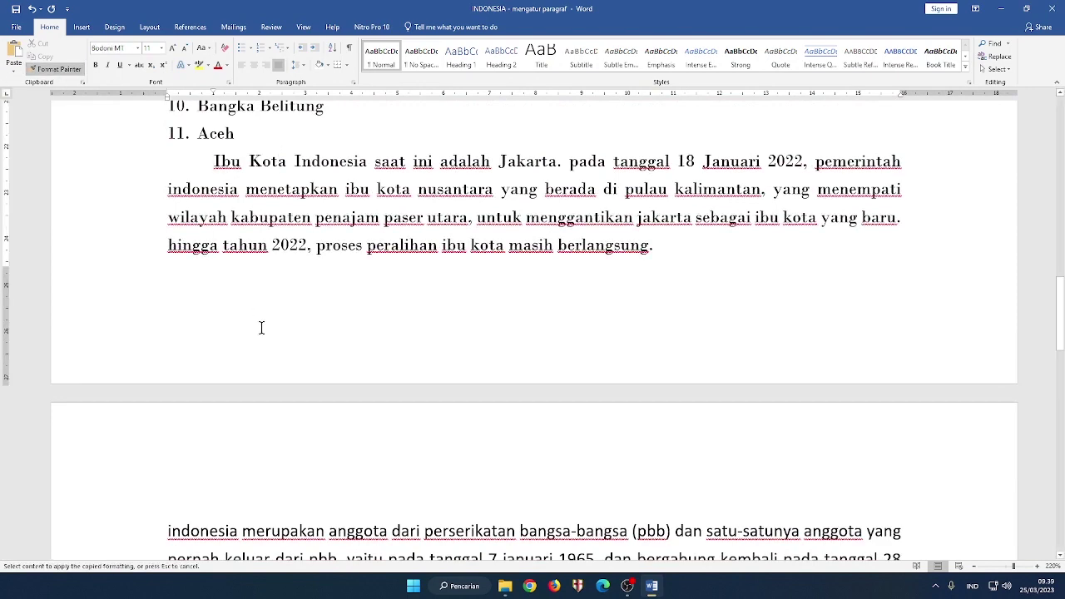
pyautogui.scroll(-5, 262, 306)
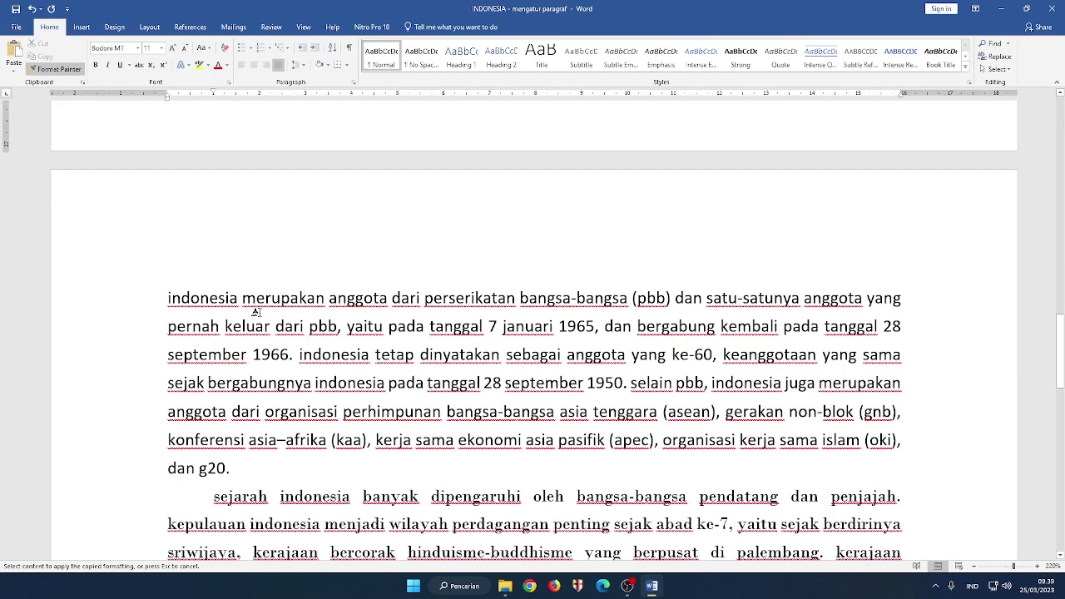
pyautogui.scroll(-1, 258, 313)
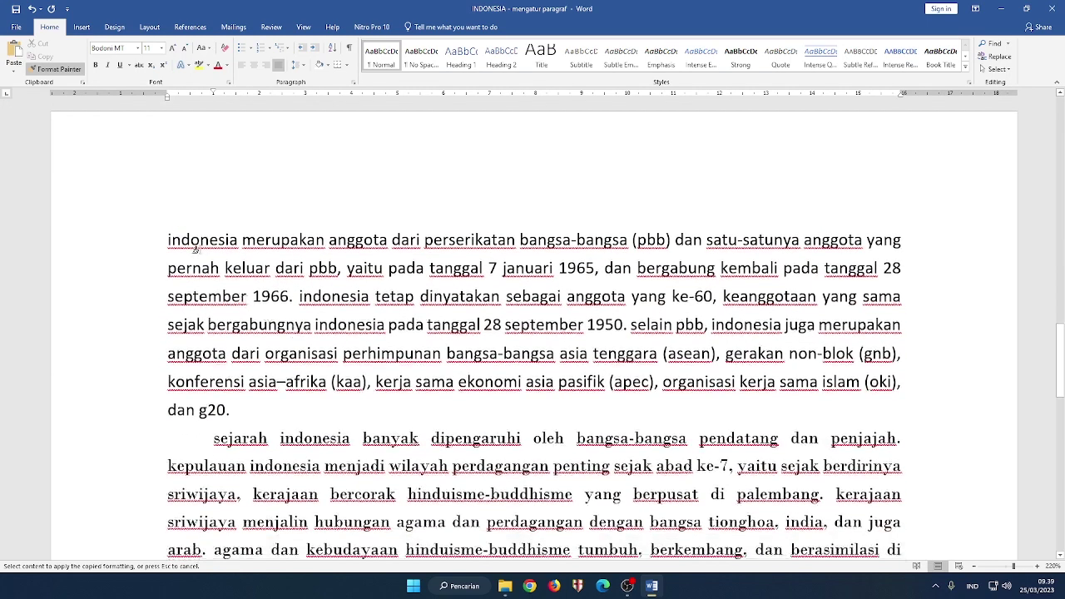
pyautogui.moveTo(163, 242)
pyautogui.mouseDown()
pyautogui.moveTo(337, 357)
pyautogui.moveTo(233, 411)
pyautogui.moveTo(283, 408)
pyautogui.mouseUp()
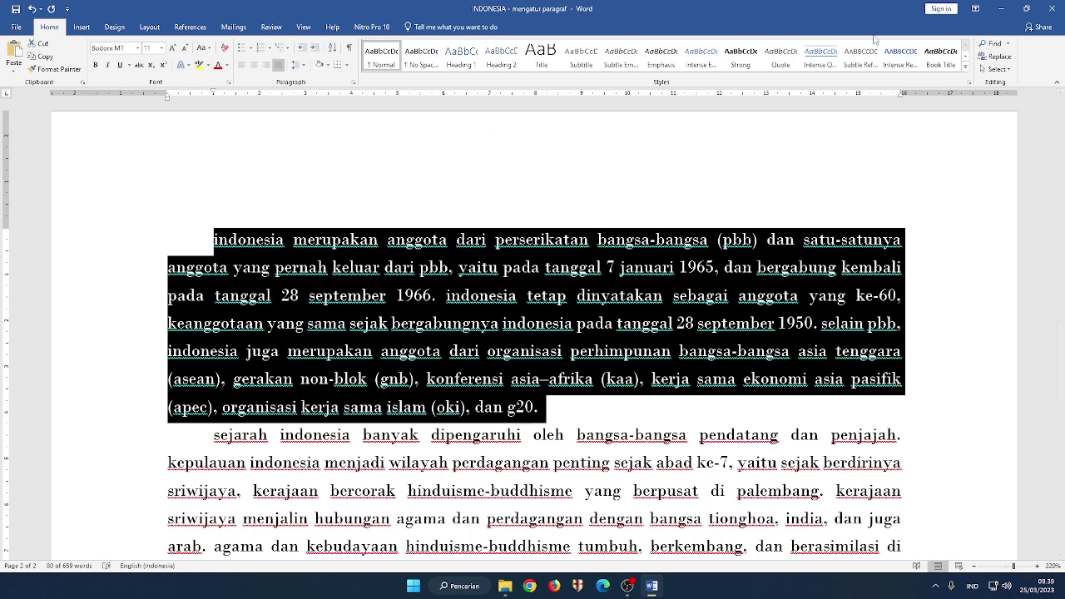
pyautogui.click(940, 232)
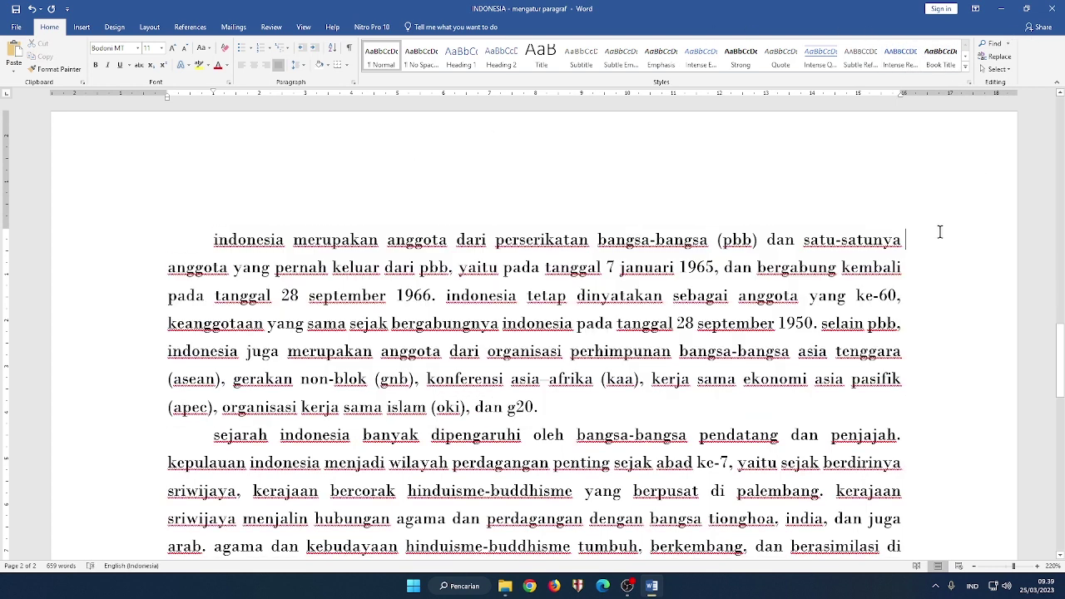
# Search the document for "Indonesia" and look through the list of matching passages.
pyautogui.click(994, 44)
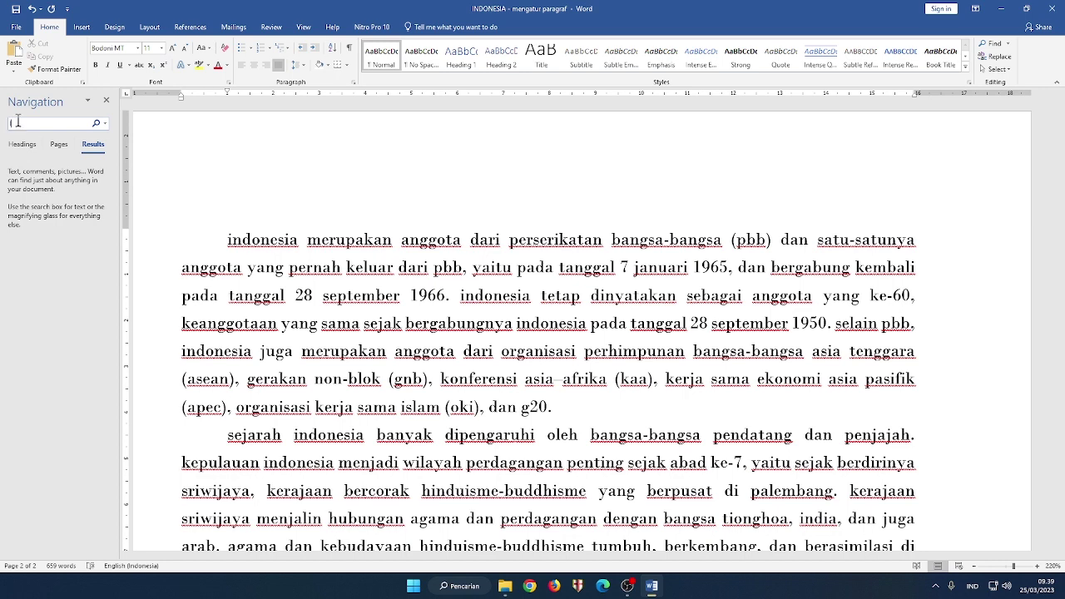
pyautogui.write('Indonesia')
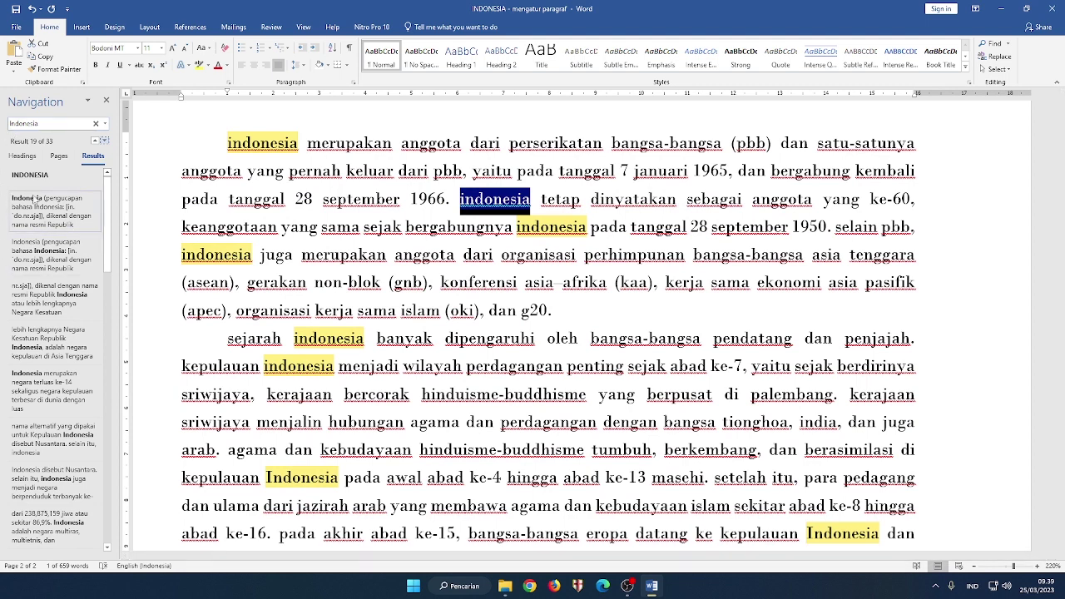
pyautogui.scroll(-1, 33, 458)
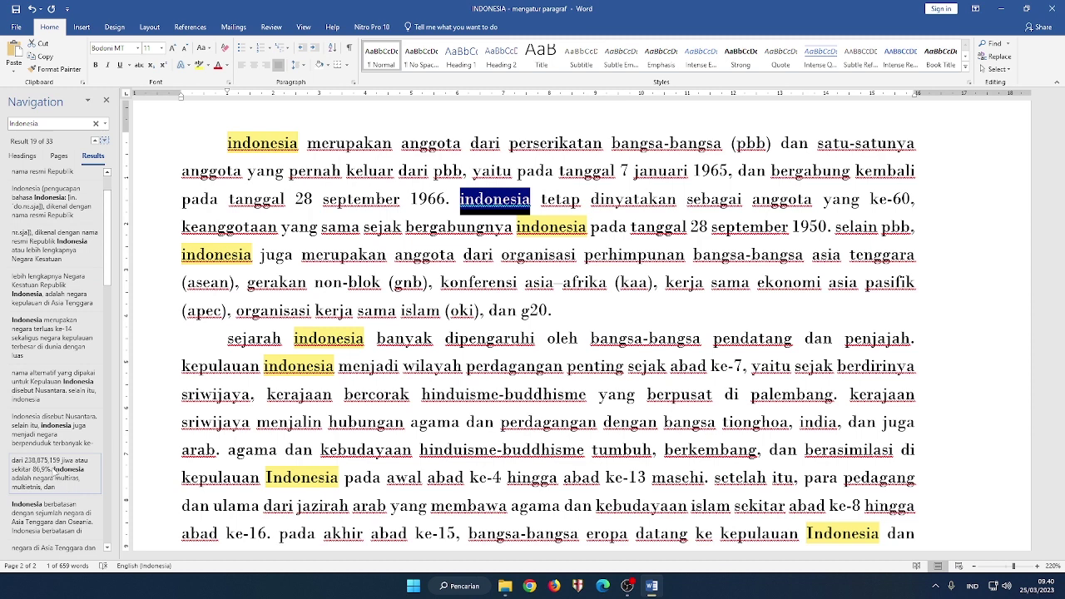
pyautogui.scroll(-2, 55, 471)
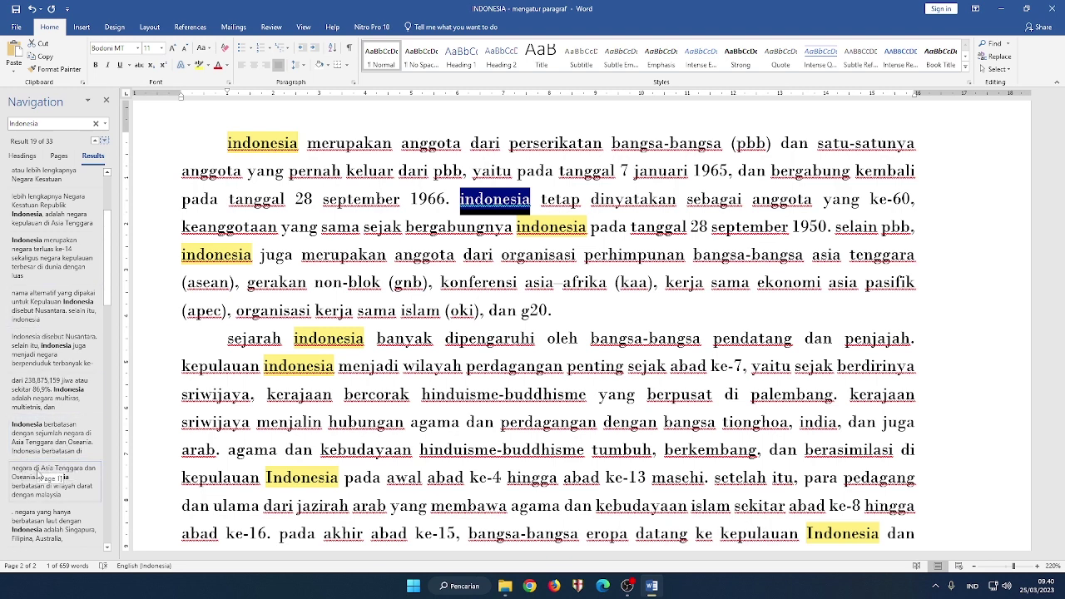
pyautogui.scroll(2, 40, 471)
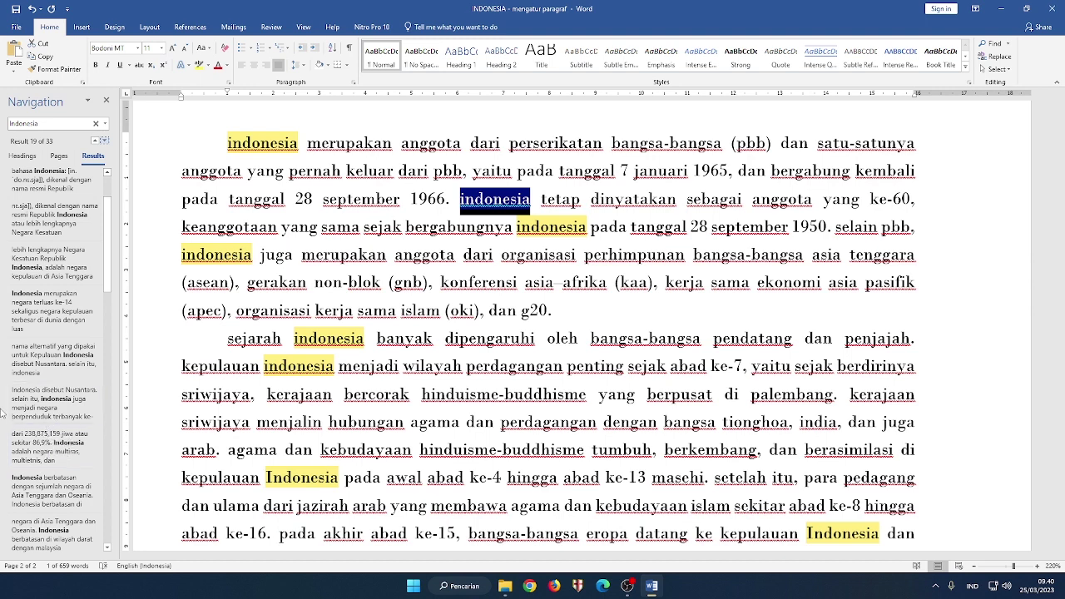
# View the "Indonesia" search by pages, headings and results, and close the search navigation.
pyautogui.click(59, 157)
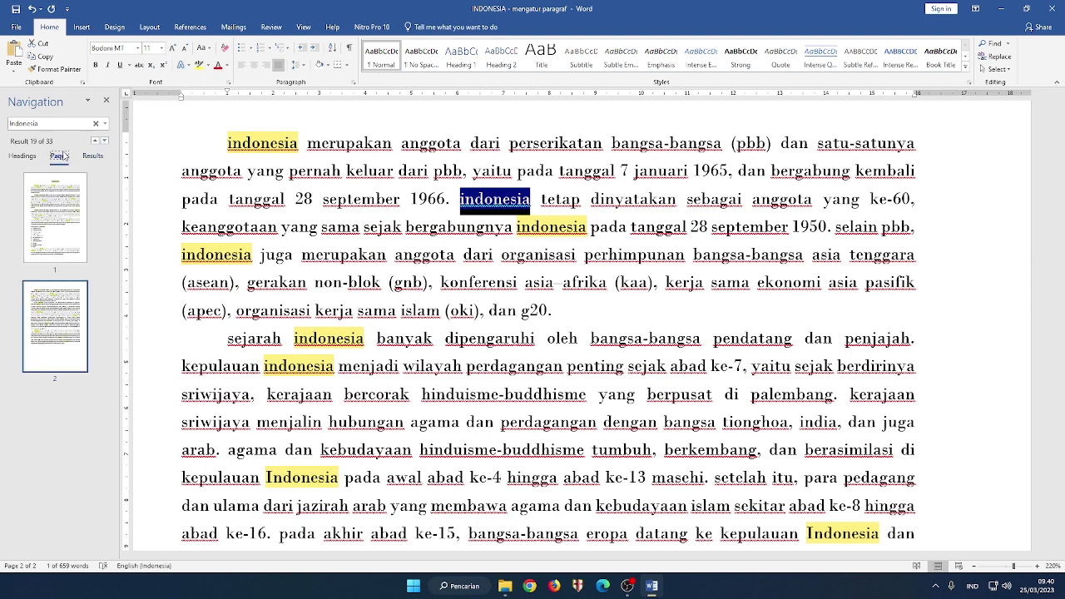
pyautogui.click(15, 156)
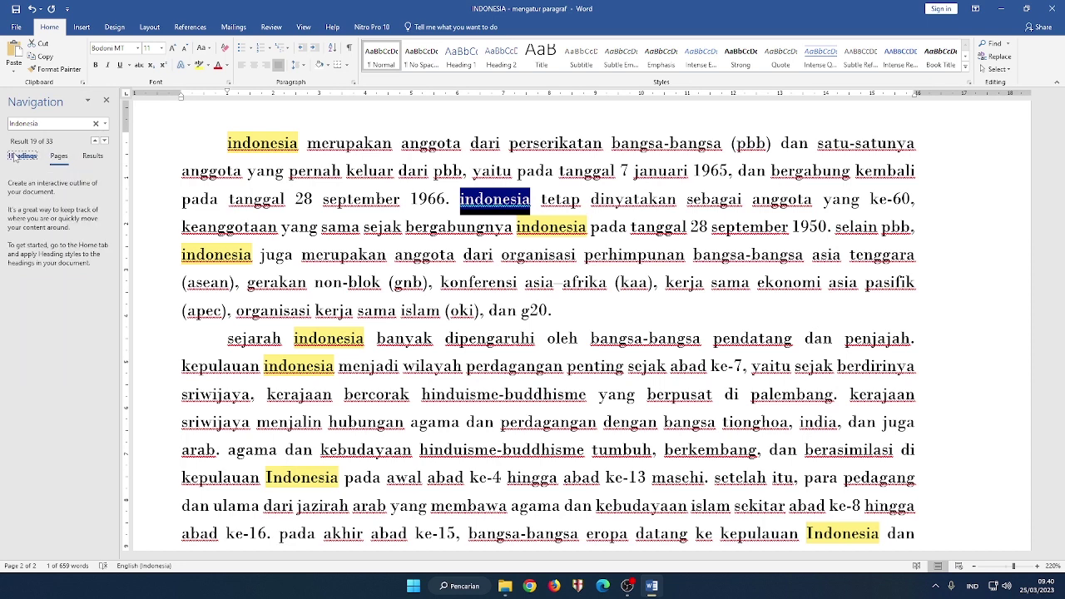
pyautogui.click(52, 157)
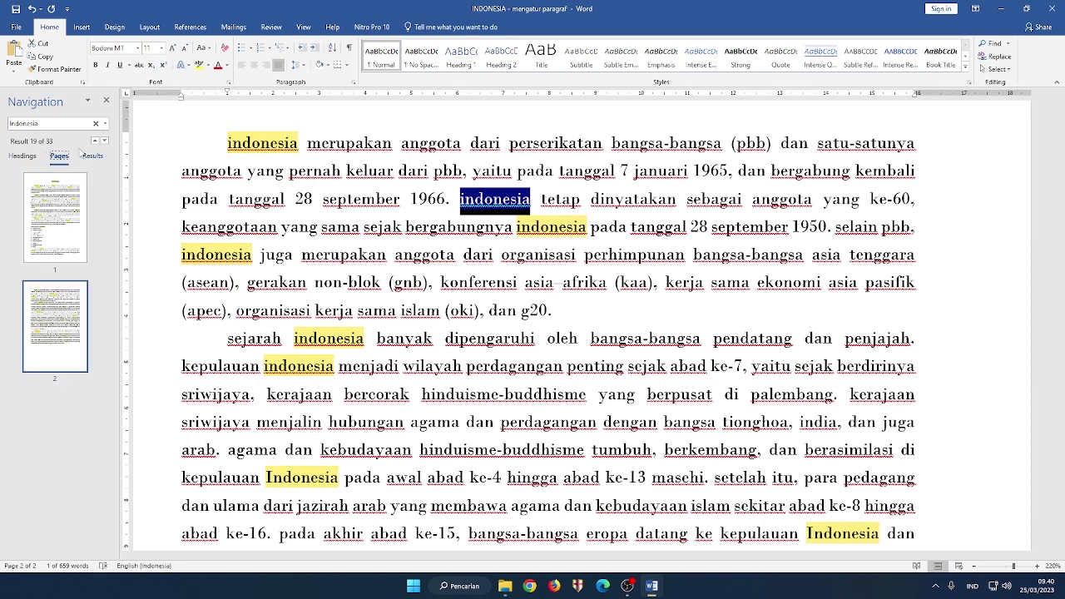
pyautogui.click(31, 157)
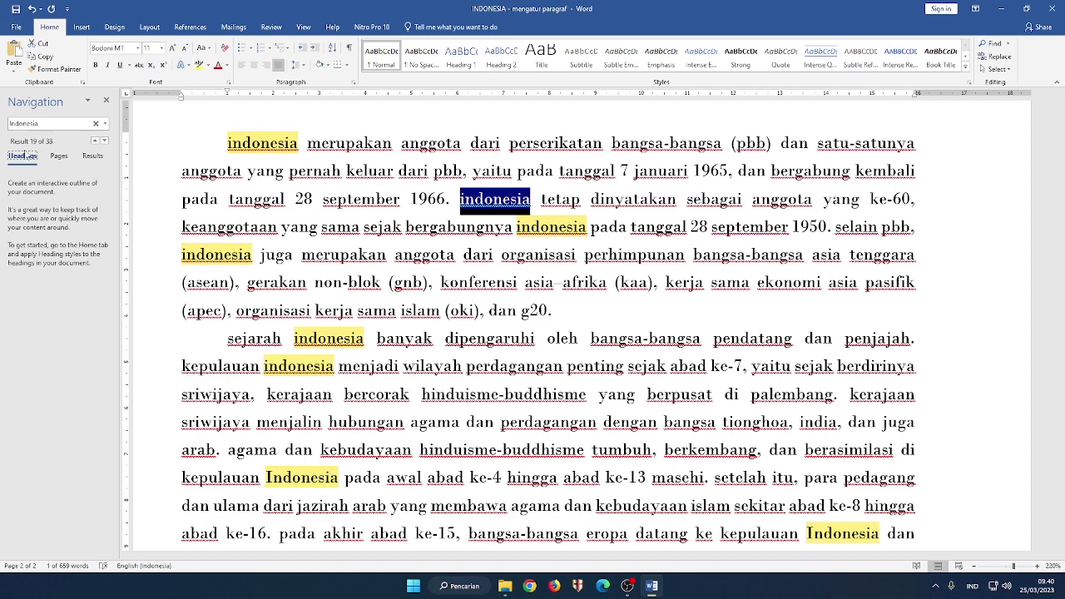
pyautogui.click(65, 157)
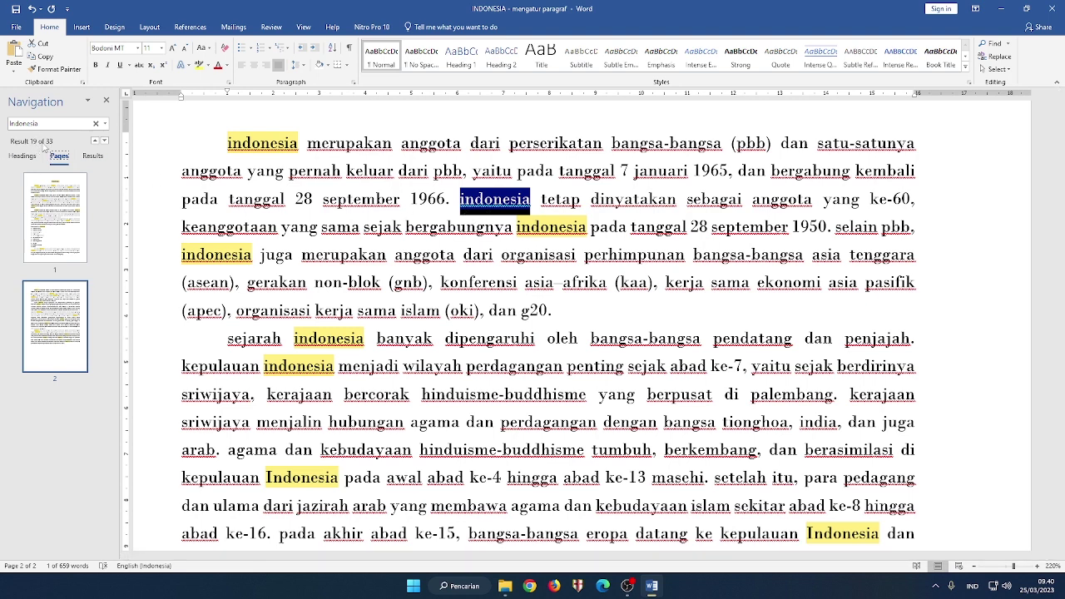
pyautogui.click(92, 156)
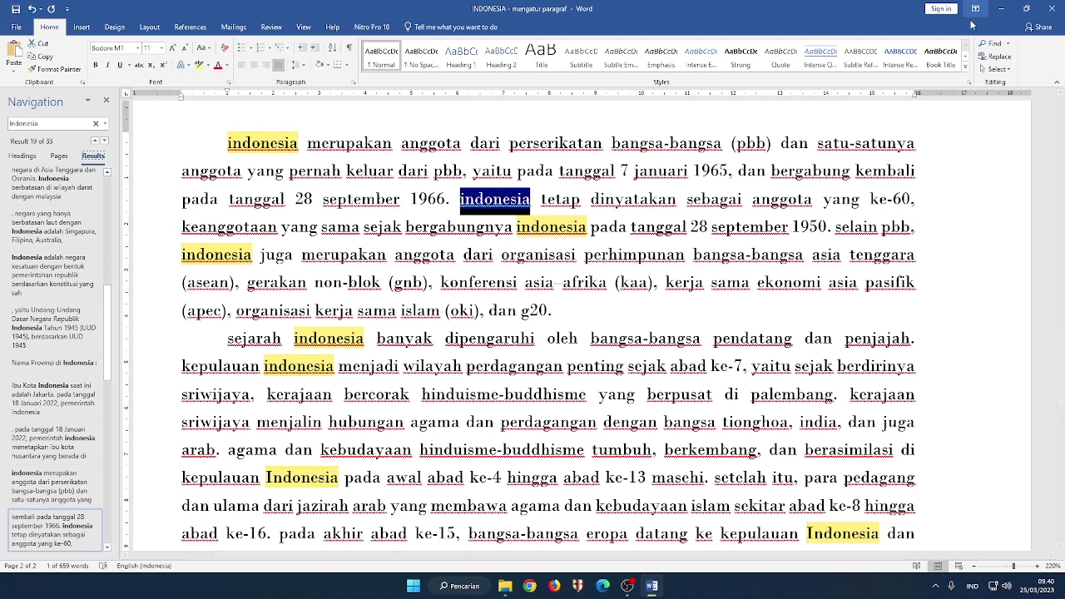
pyautogui.click(1007, 230)
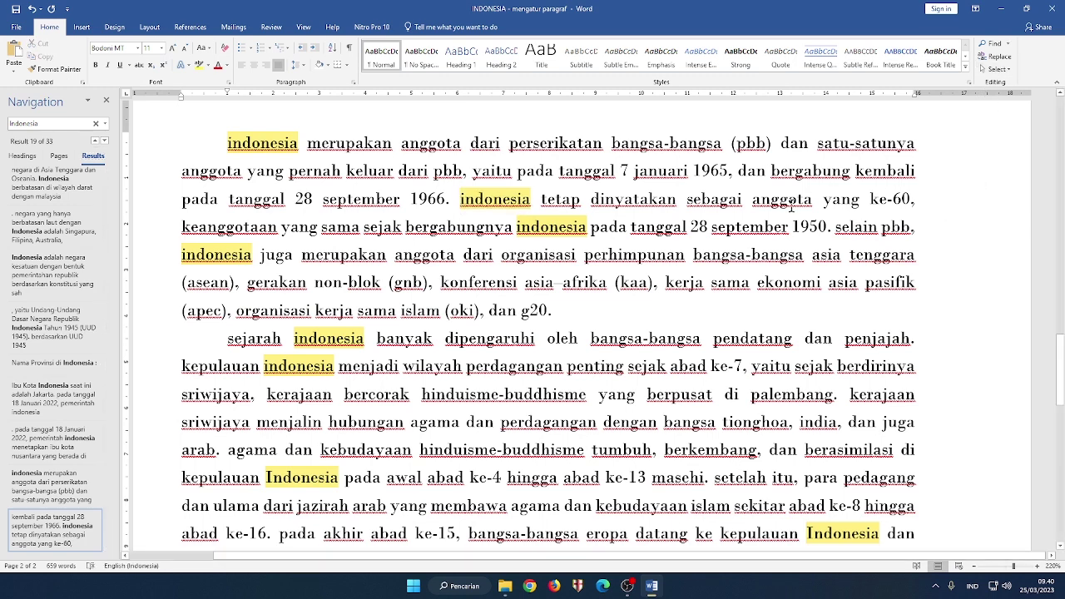
pyautogui.click(106, 99)
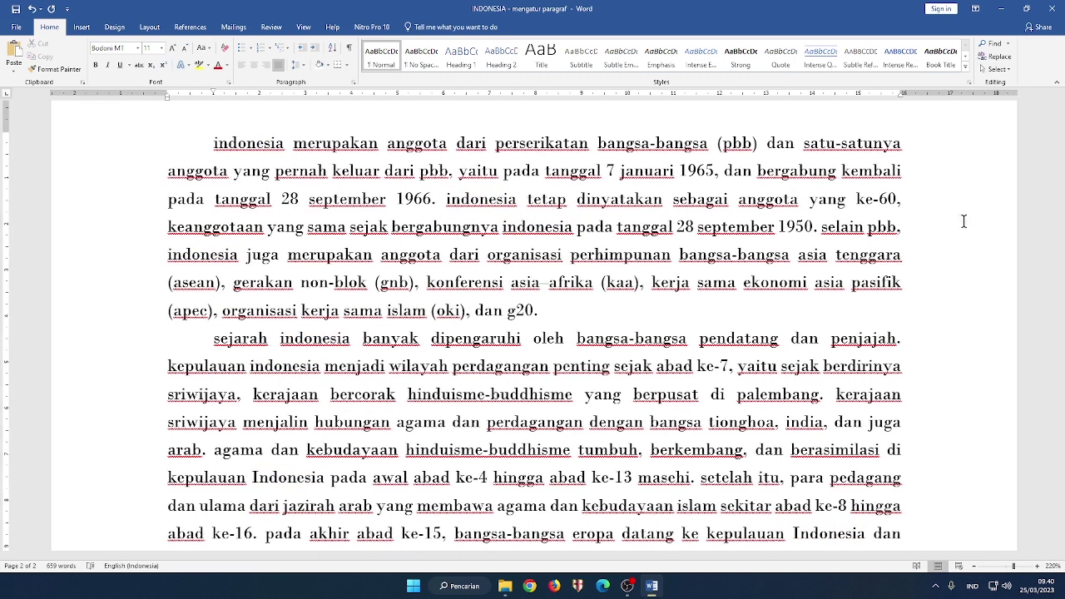
# Set up replacing "Indonesia" with "NKRI" and replace the occurrence before "menjadi wilayah perdagangan" in the "sejarah indonesia" paragraph.
pyautogui.click(997, 56)
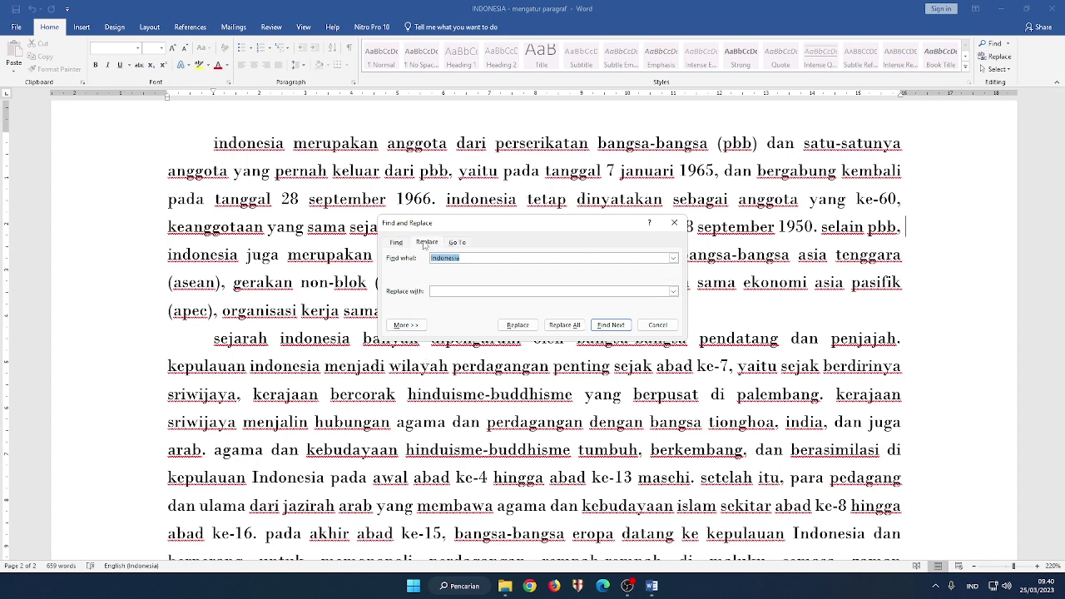
pyautogui.click(447, 259)
pyautogui.click(444, 292)
pyautogui.click(610, 326)
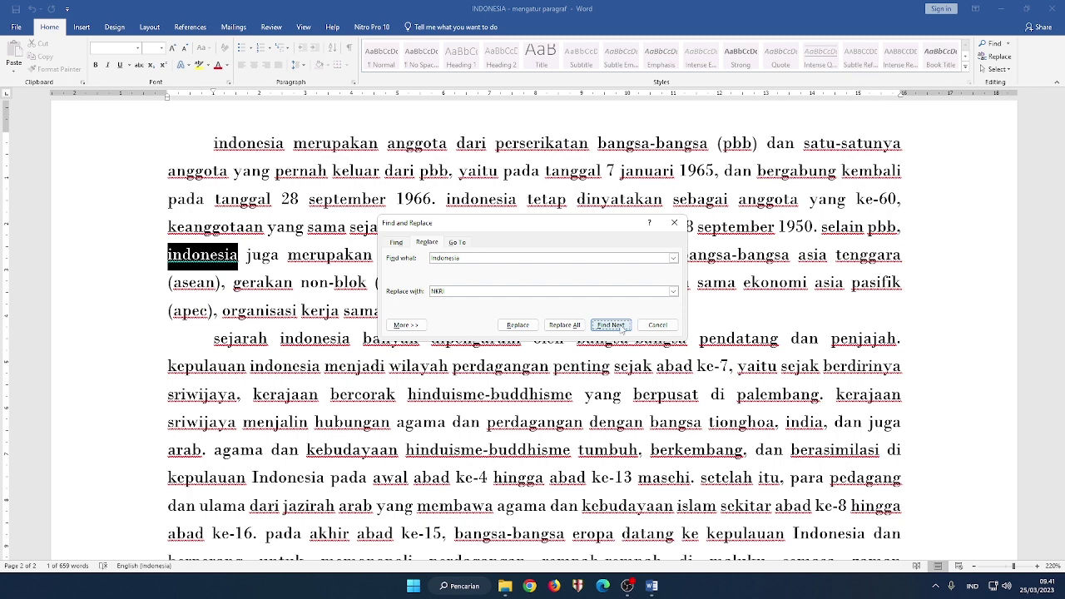
pyautogui.click(620, 328)
pyautogui.click(620, 328)
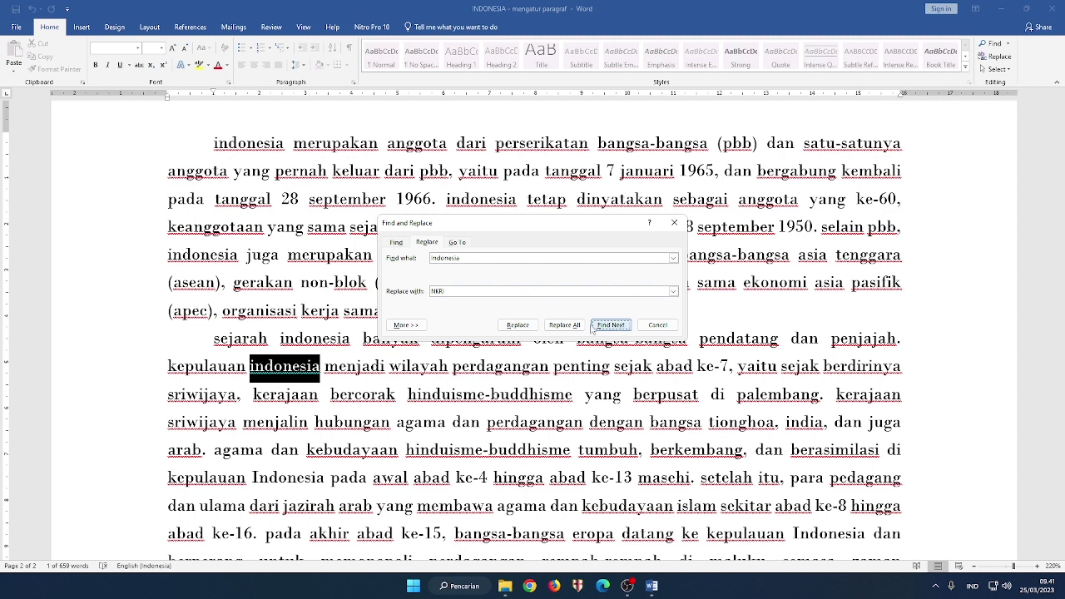
pyautogui.click(518, 325)
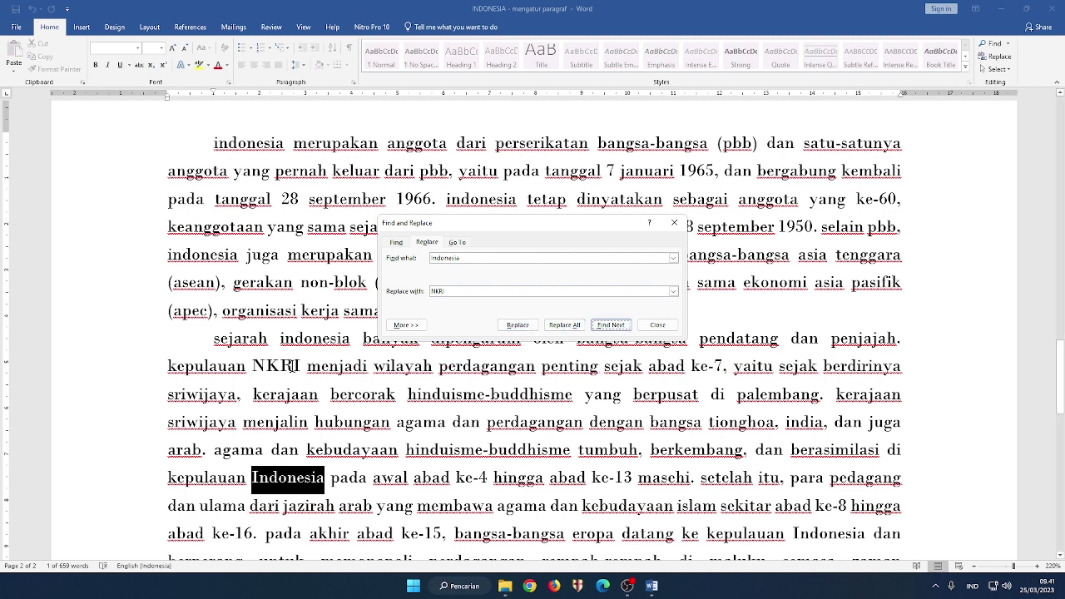
# Replace "Indonesia" with "NKRI" after "datang ke kepulauan", and replace all remaining occurrences in the document.
pyautogui.click(610, 325)
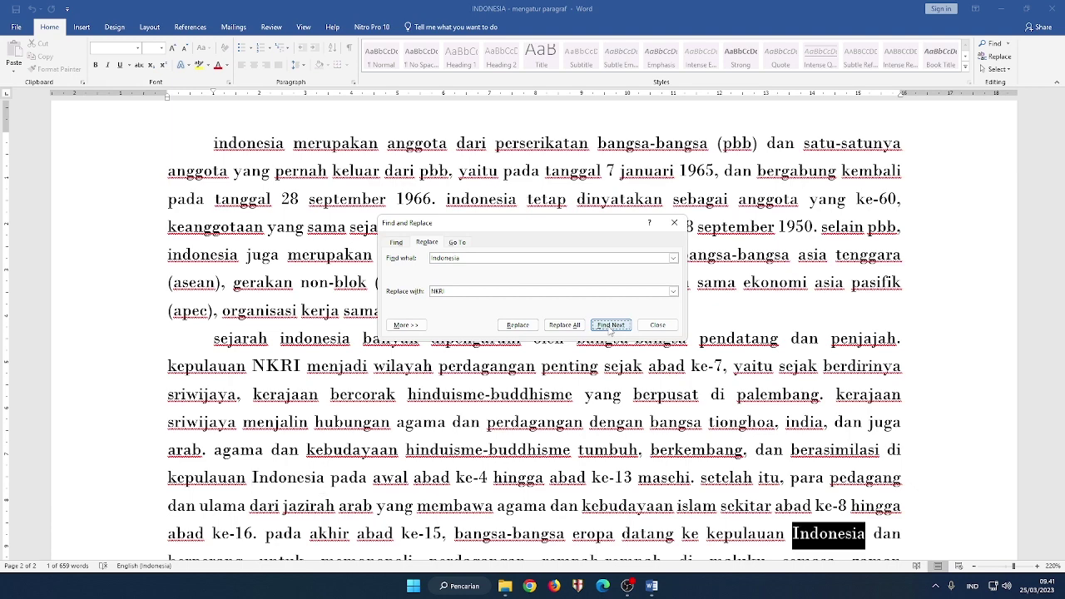
pyautogui.click(517, 325)
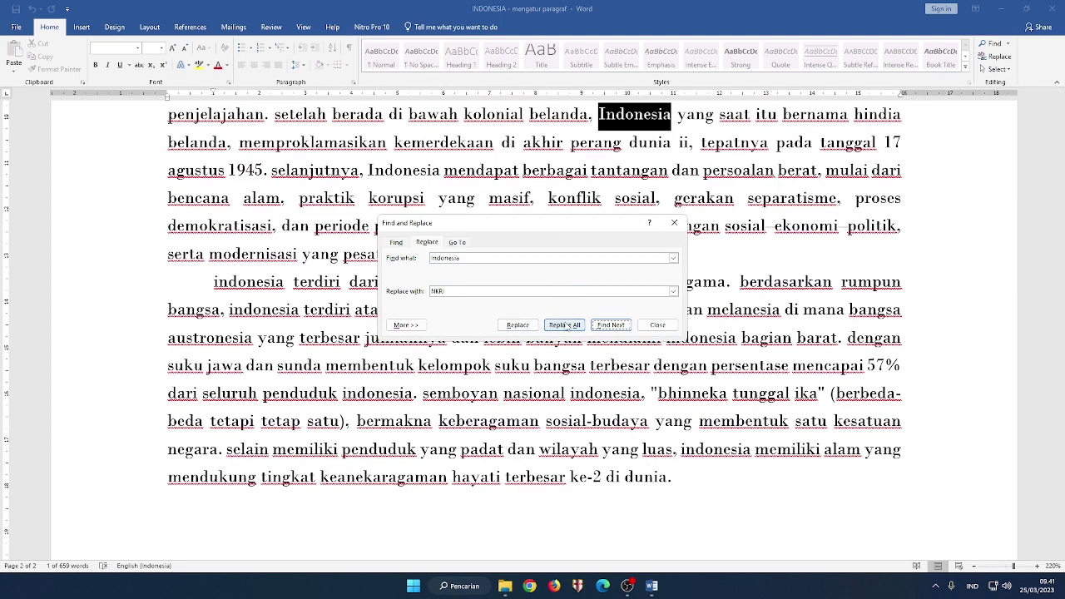
pyautogui.click(564, 324)
pyautogui.click(538, 322)
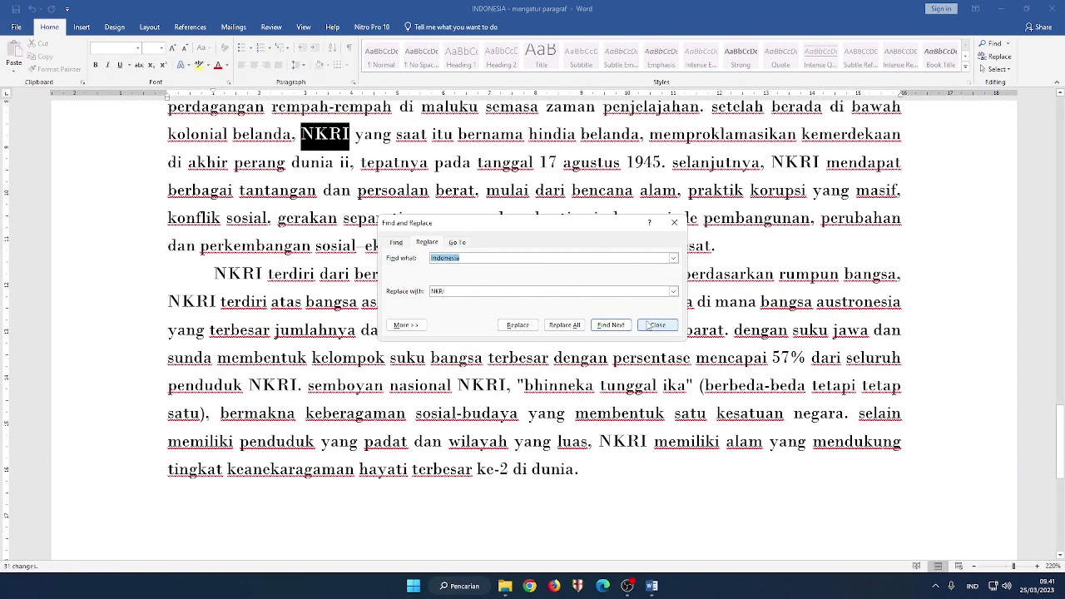
# Search for any remaining "Indonesia" in the document, view the Go To options, and close Find and Replace.
pyautogui.click(397, 242)
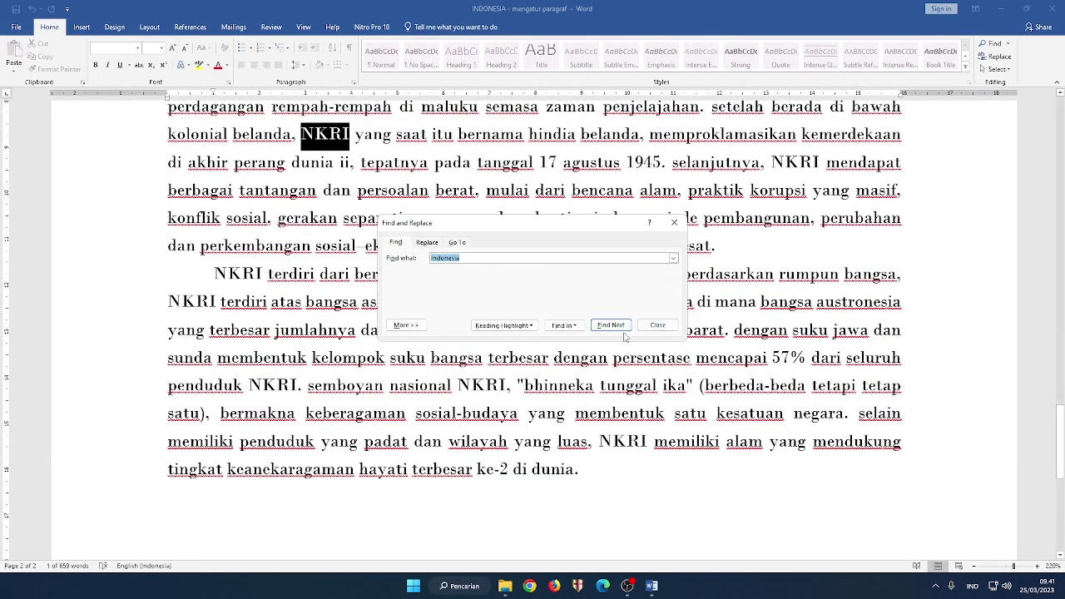
pyautogui.click(612, 325)
pyautogui.click(522, 327)
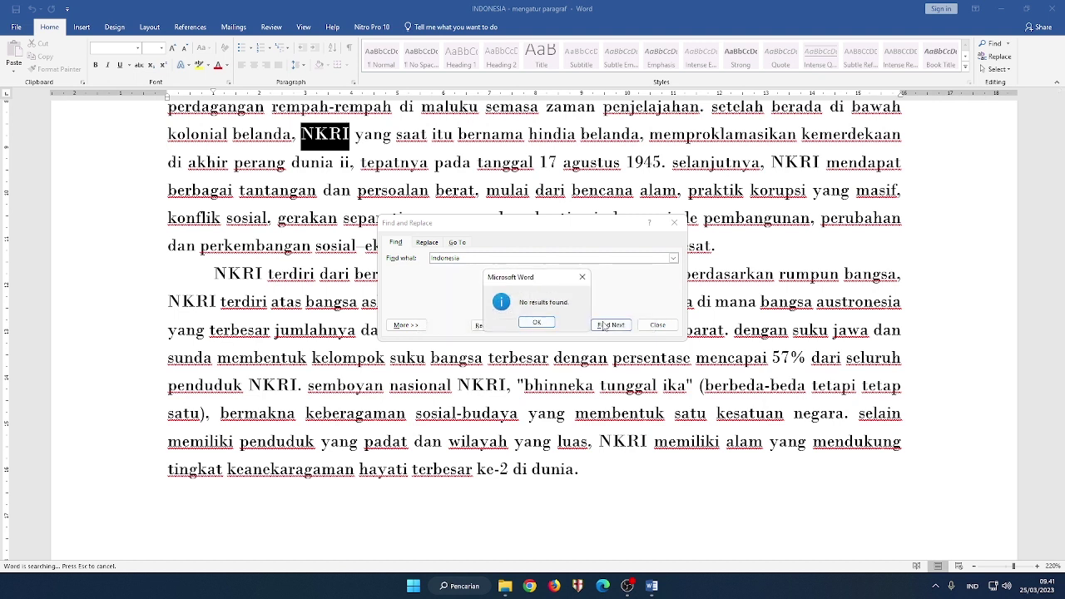
pyautogui.click(537, 326)
pyautogui.click(425, 243)
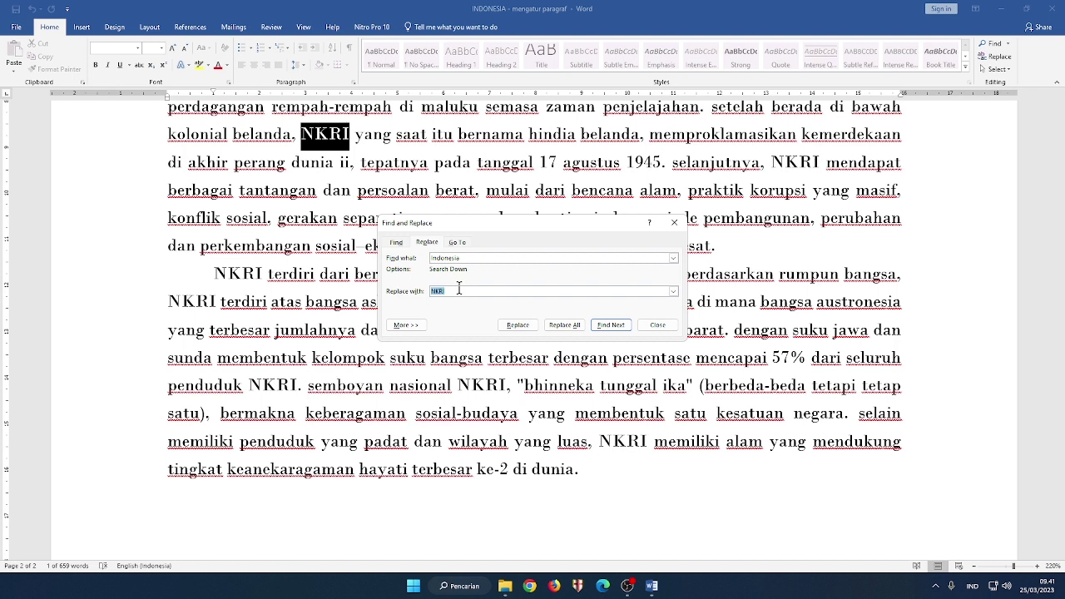
pyautogui.click(451, 246)
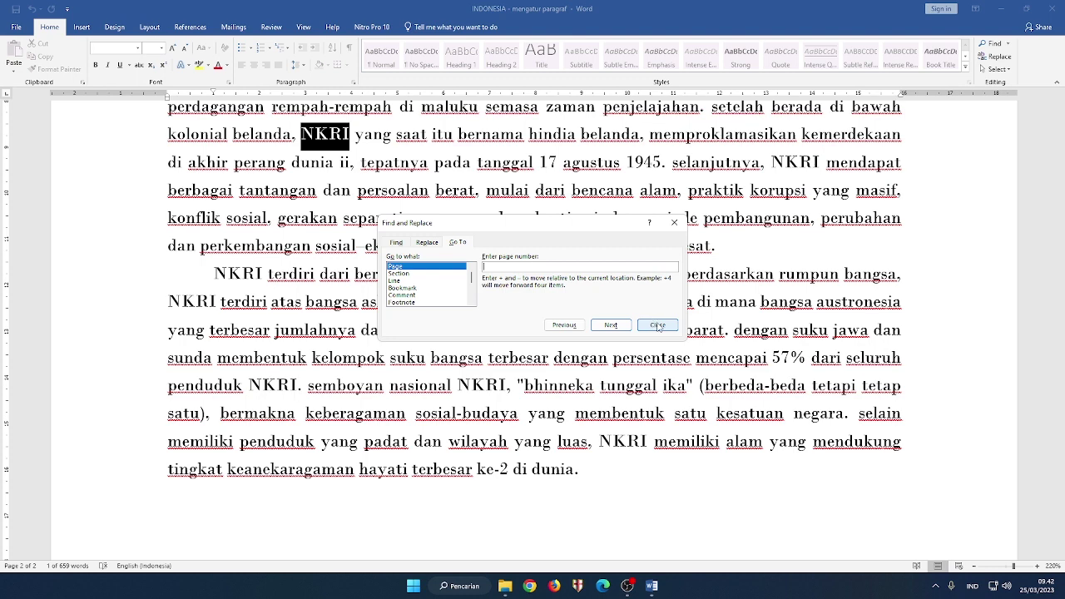
pyautogui.click(658, 326)
pyautogui.click(998, 69)
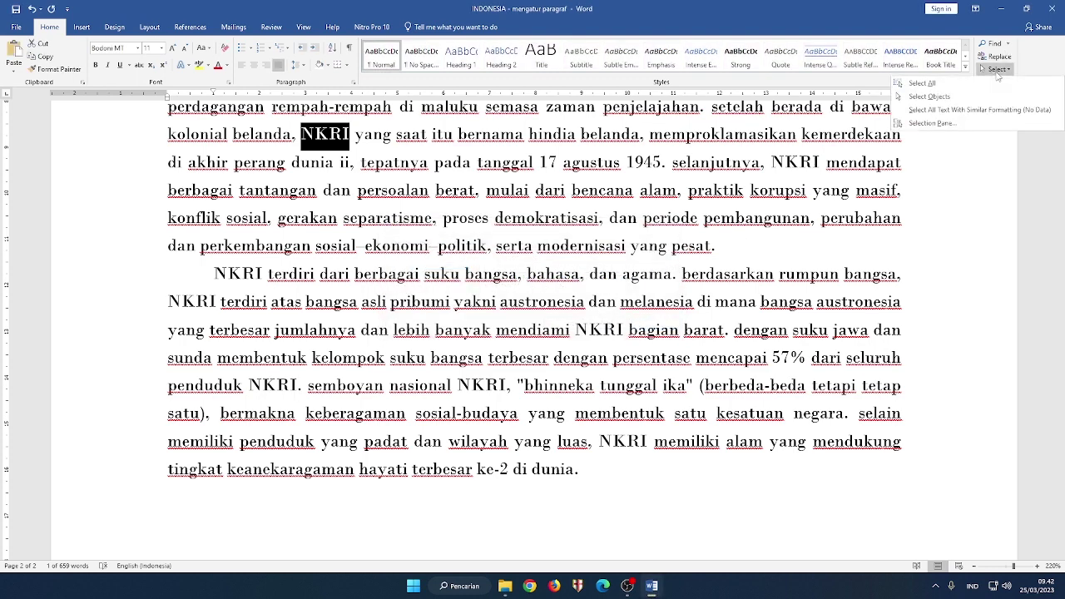
pyautogui.click(999, 70)
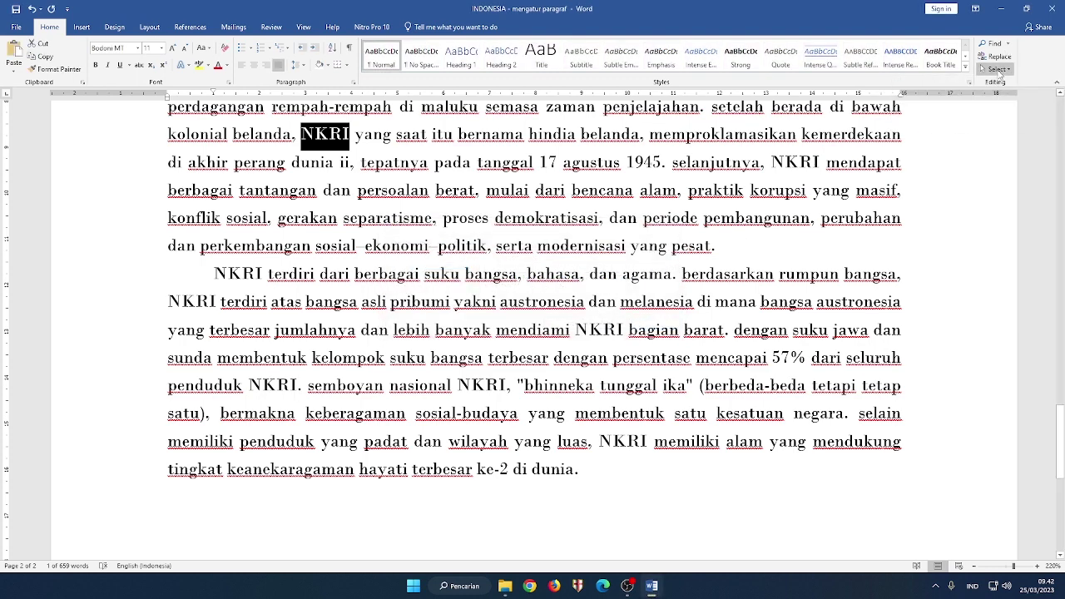
# Deselect the found word, then view the document's protection options and the templates available for new documents.
pyautogui.click(463, 185)
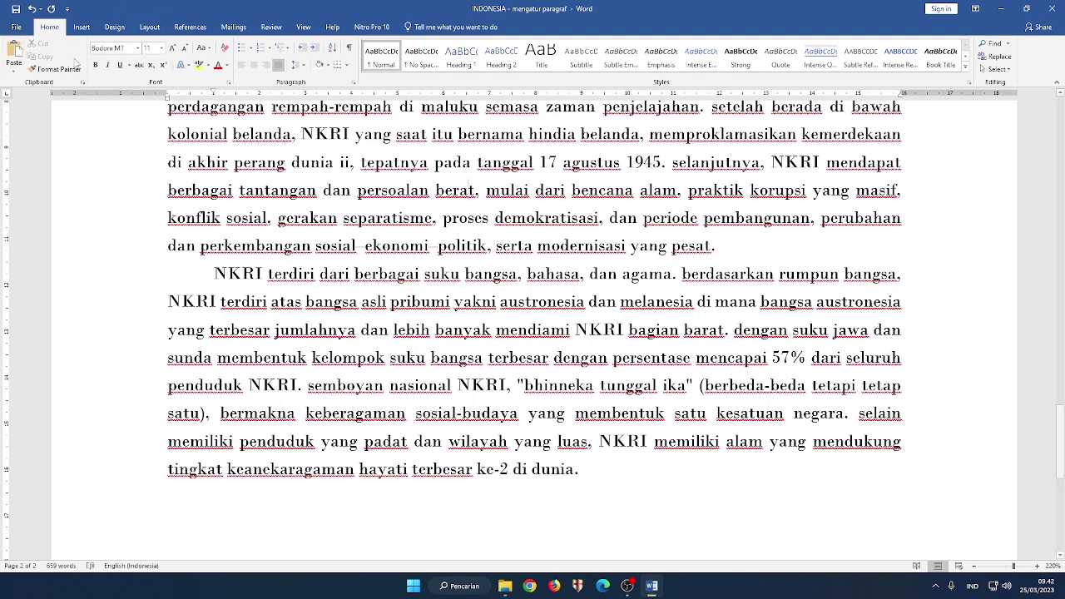
pyautogui.click(17, 27)
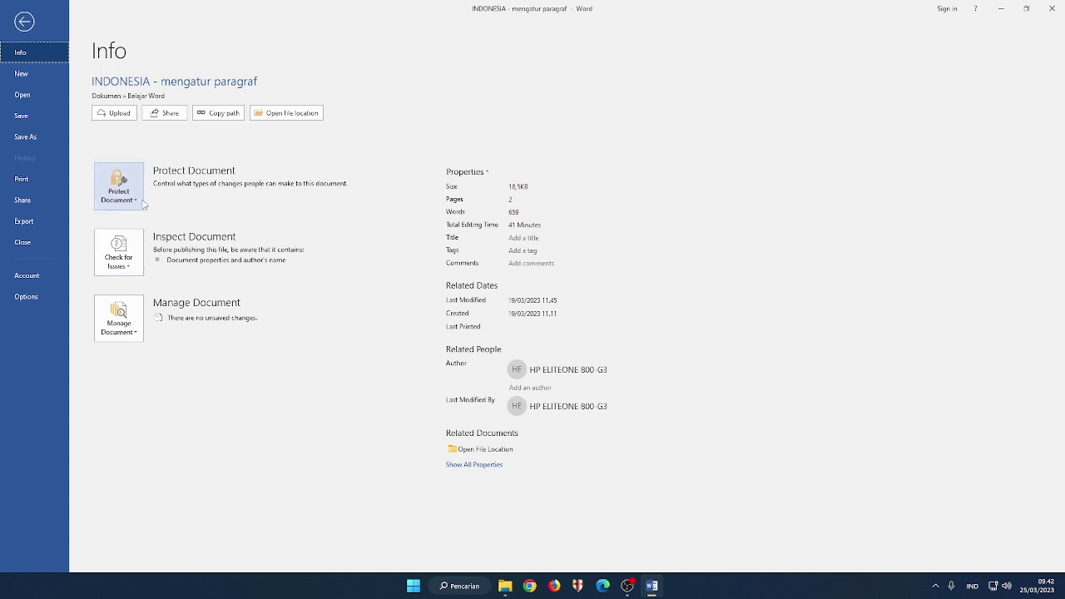
pyautogui.click(138, 200)
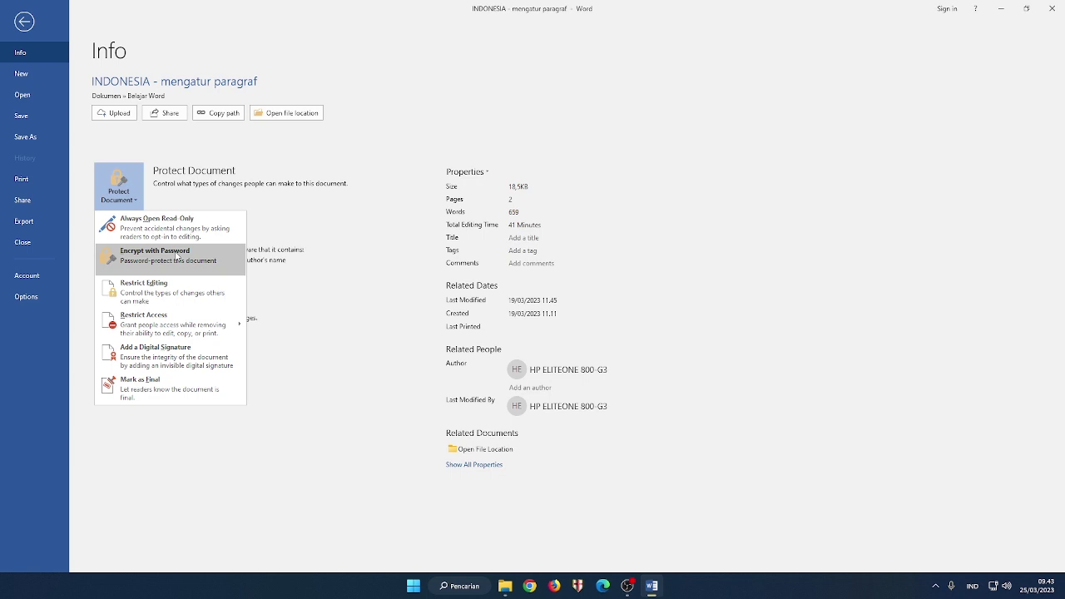
pyautogui.press('Escape')
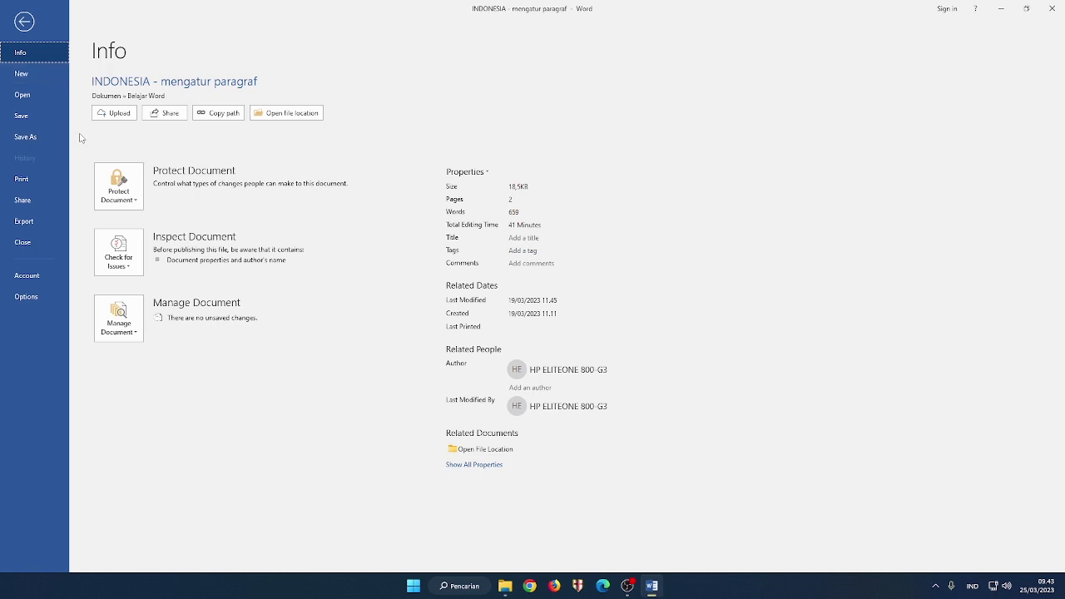
pyautogui.click(45, 77)
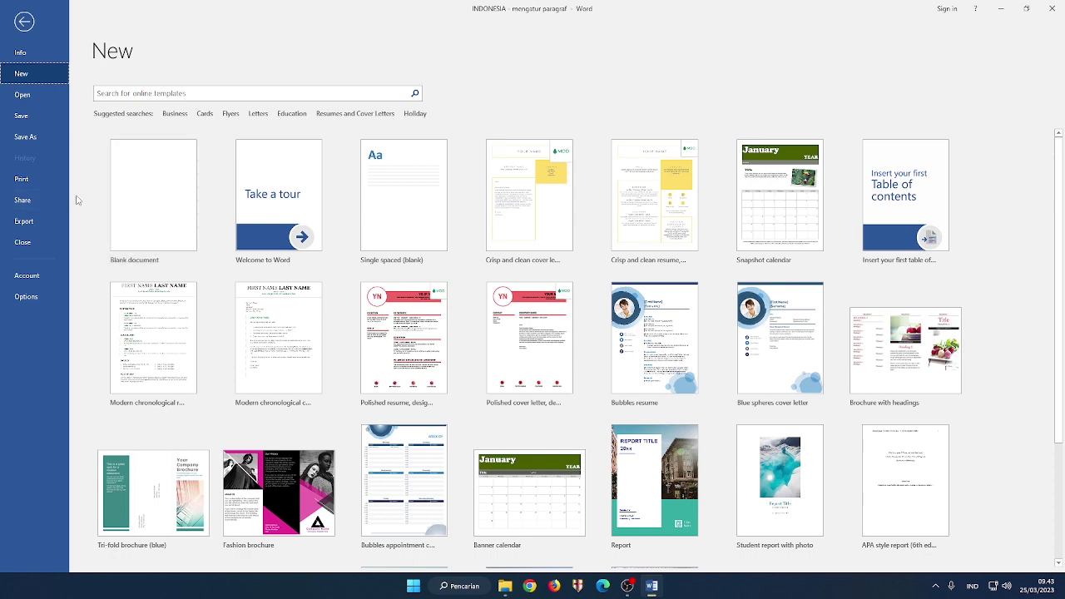
pyautogui.scroll(-3, 426, 349)
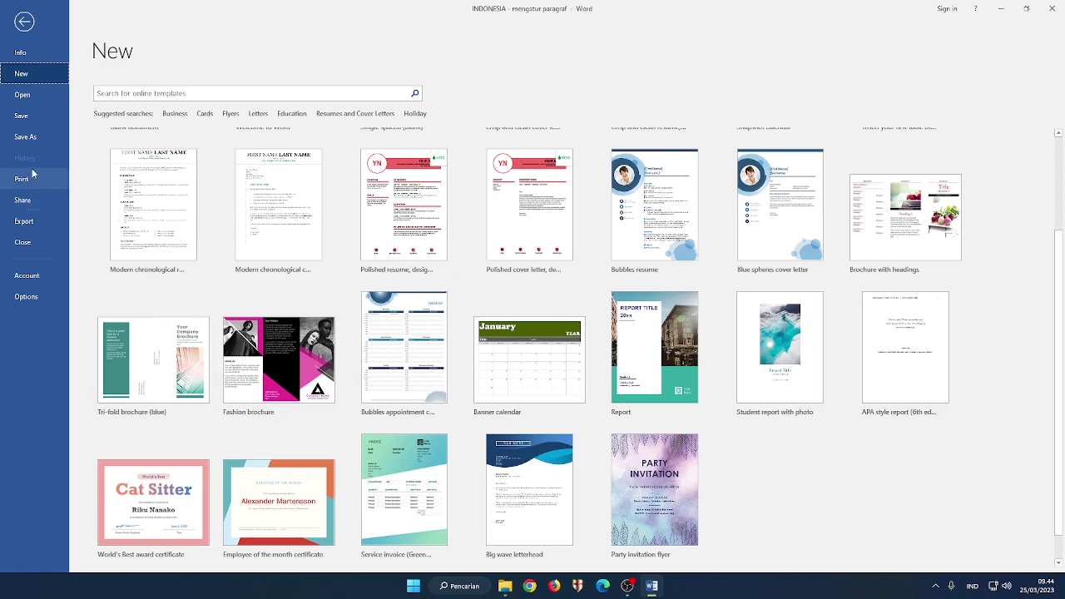
# Examine where documents can be opened from: recent documents and folders, Add a Place, and the Belajar Word folder on This PC.
pyautogui.click(36, 98)
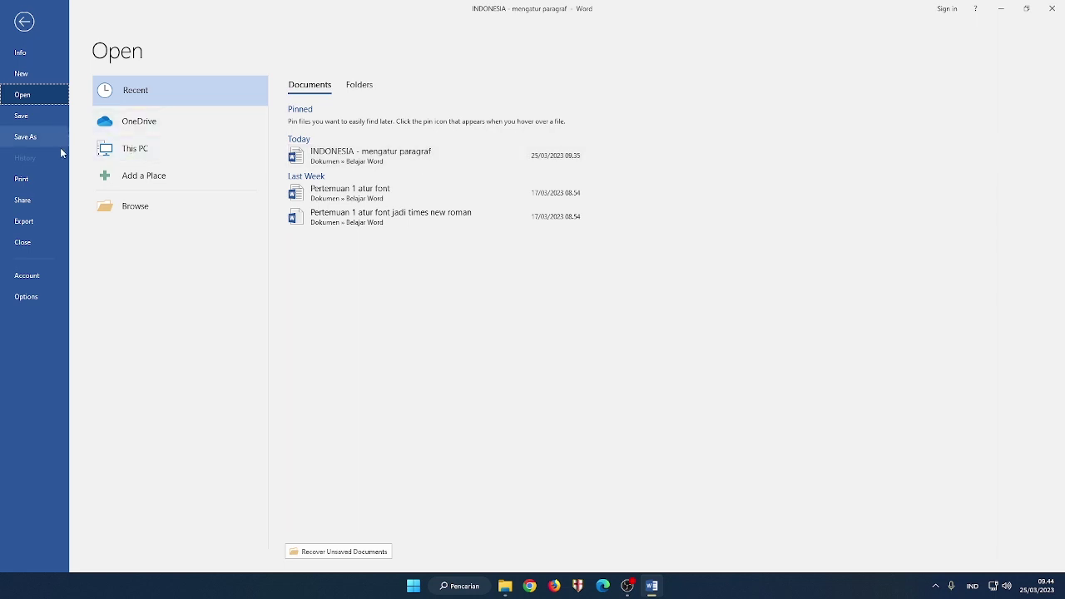
pyautogui.click(361, 84)
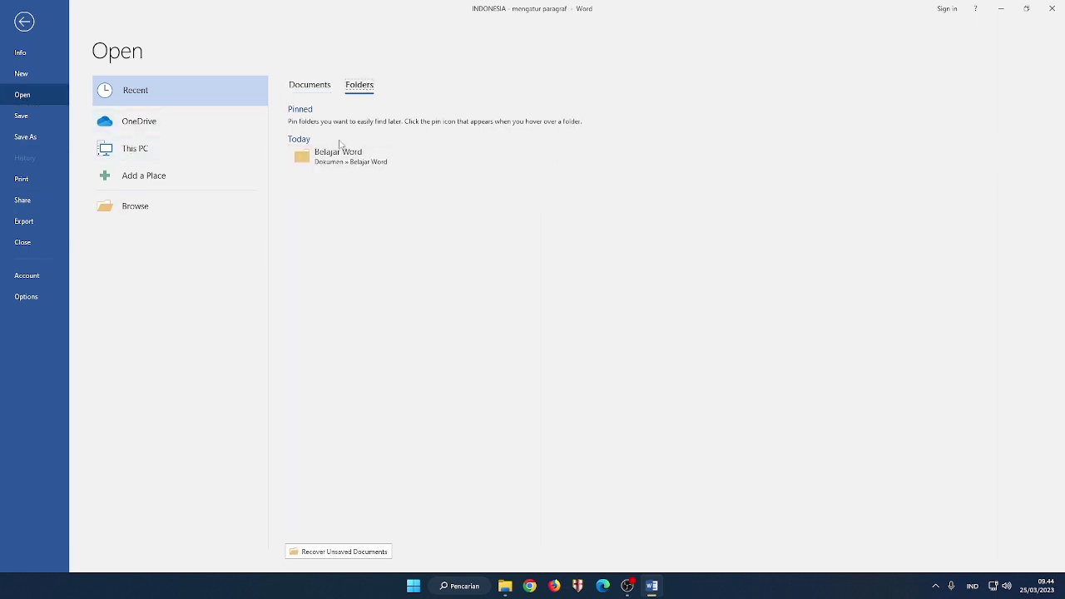
pyautogui.click(310, 86)
pyautogui.click(364, 87)
pyautogui.click(310, 87)
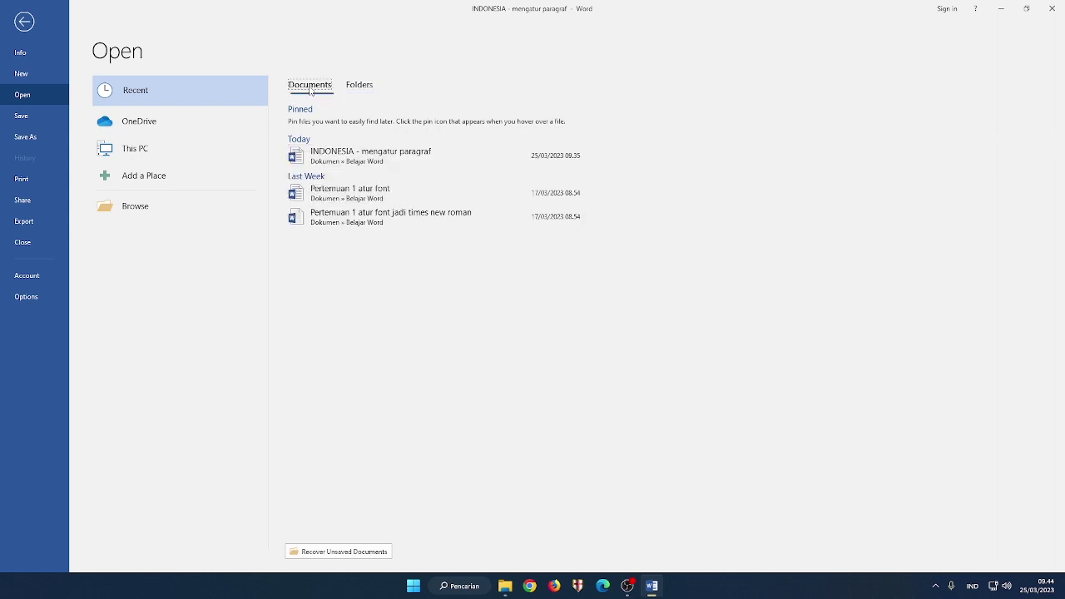
pyautogui.click(370, 85)
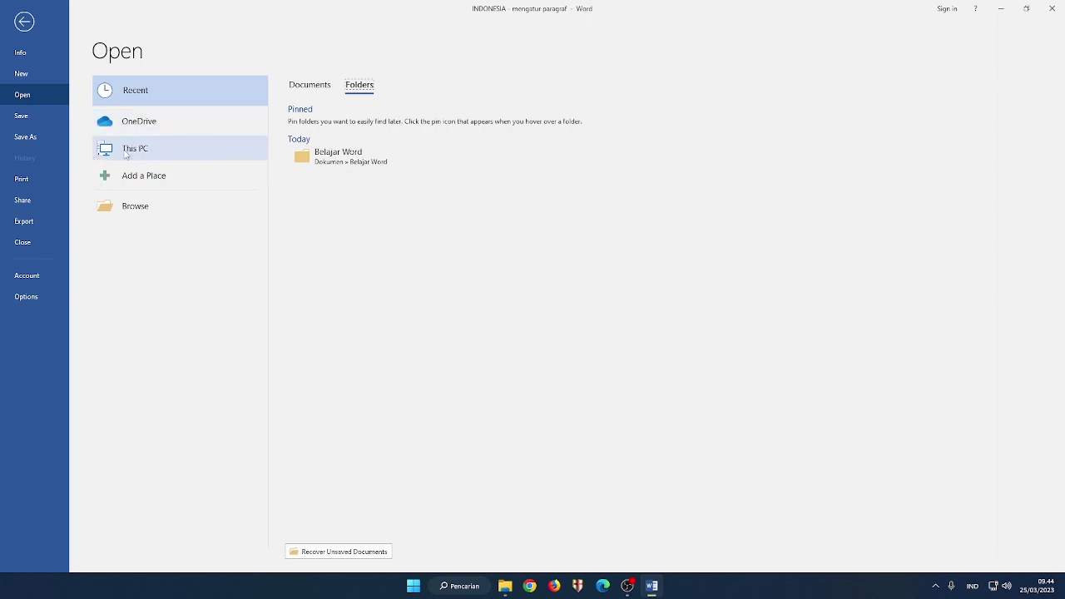
pyautogui.click(157, 182)
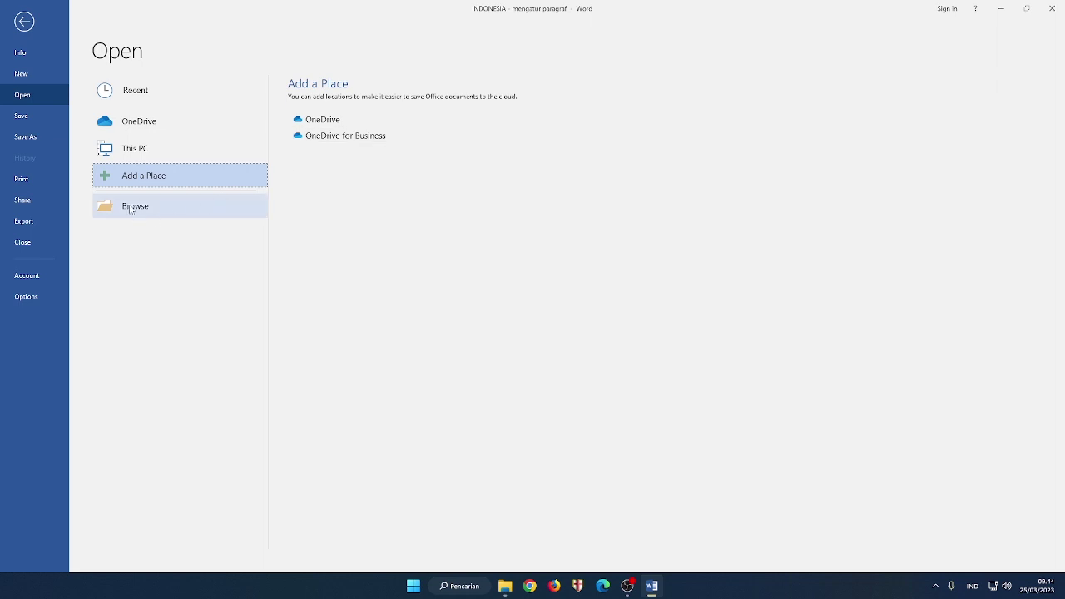
pyautogui.click(160, 153)
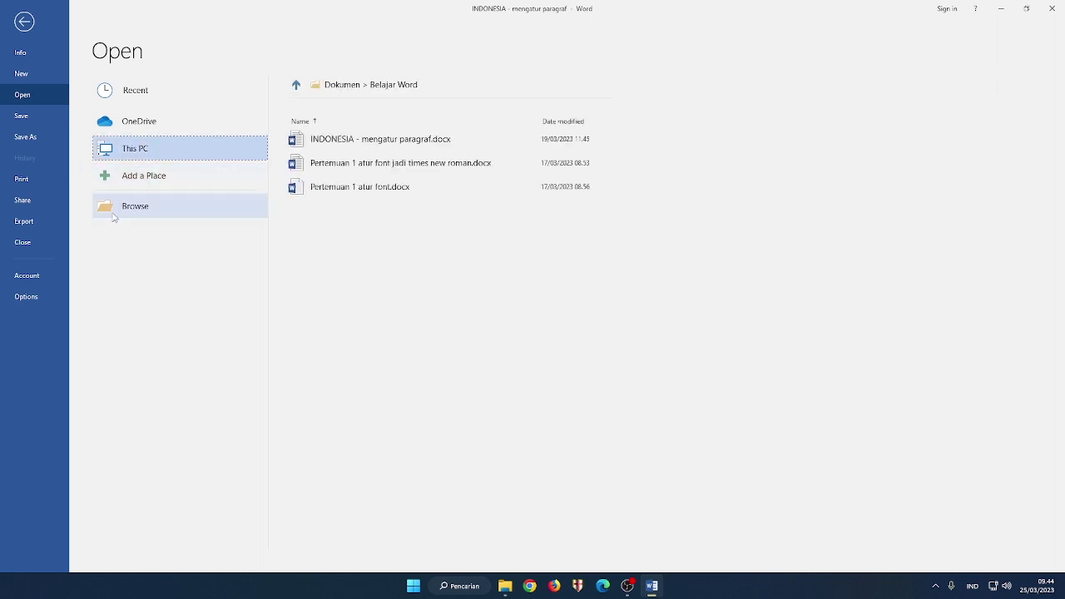
# Save the document, and save a copy in the Belajar Word folder with a first name added after "INDONESIA - mengatur paragraf".
pyautogui.click(33, 123)
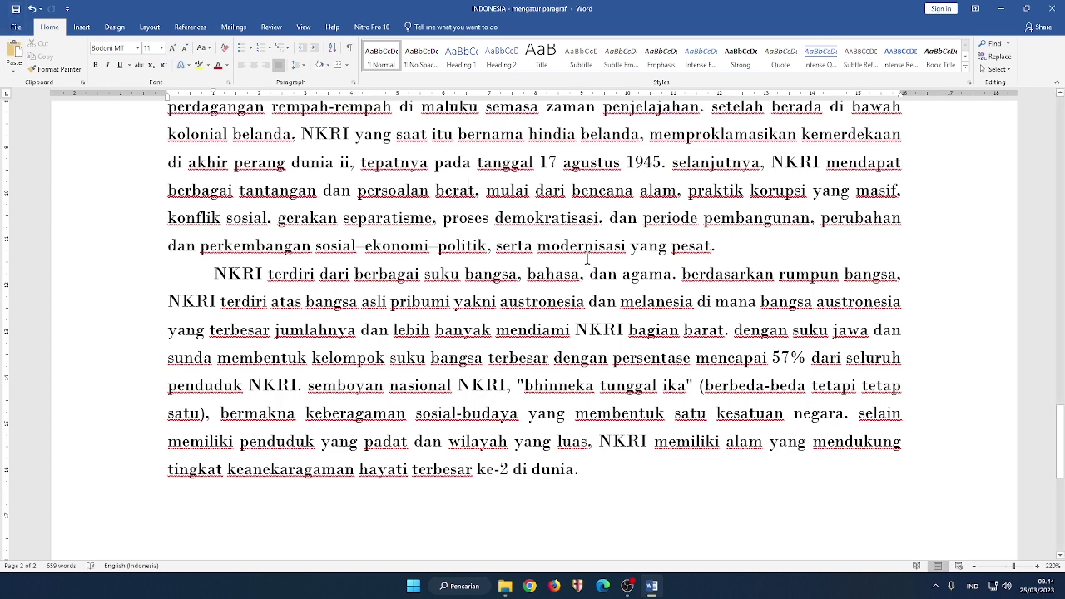
pyautogui.click(15, 27)
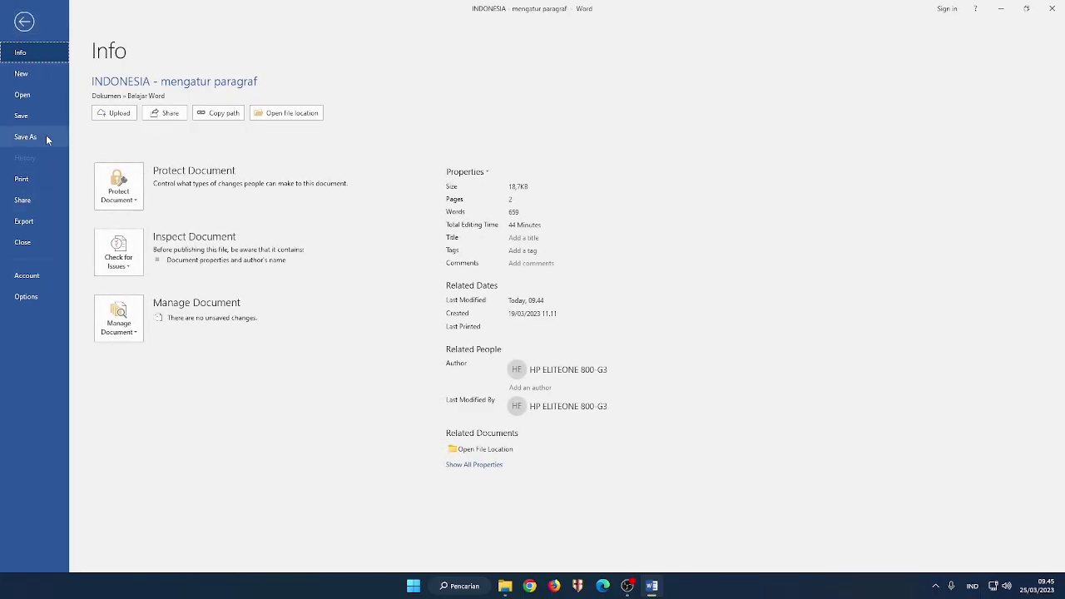
pyautogui.click(47, 139)
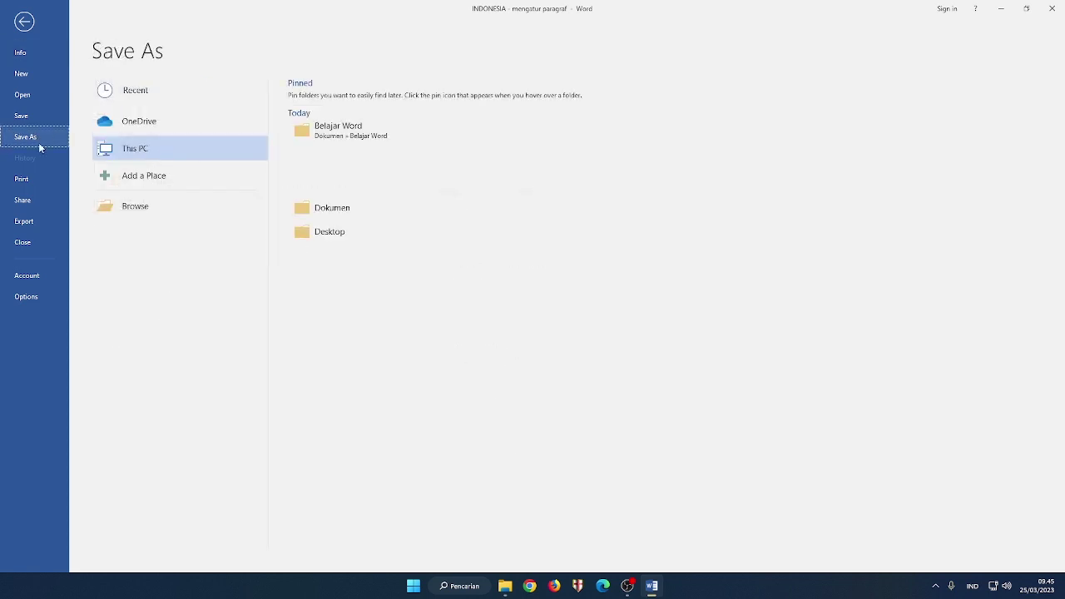
pyautogui.click(140, 213)
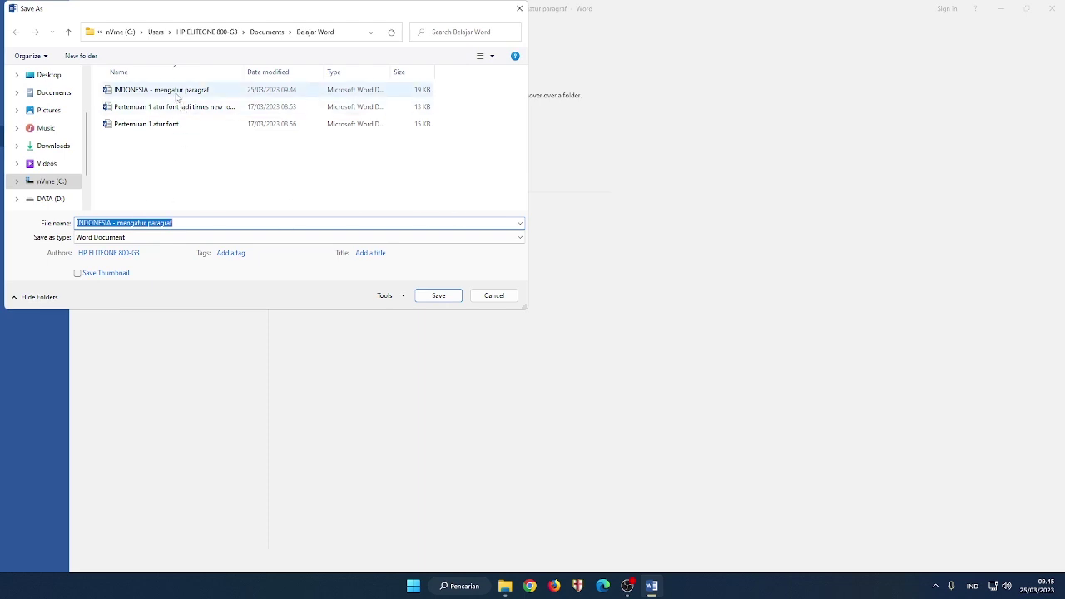
pyautogui.click(189, 223)
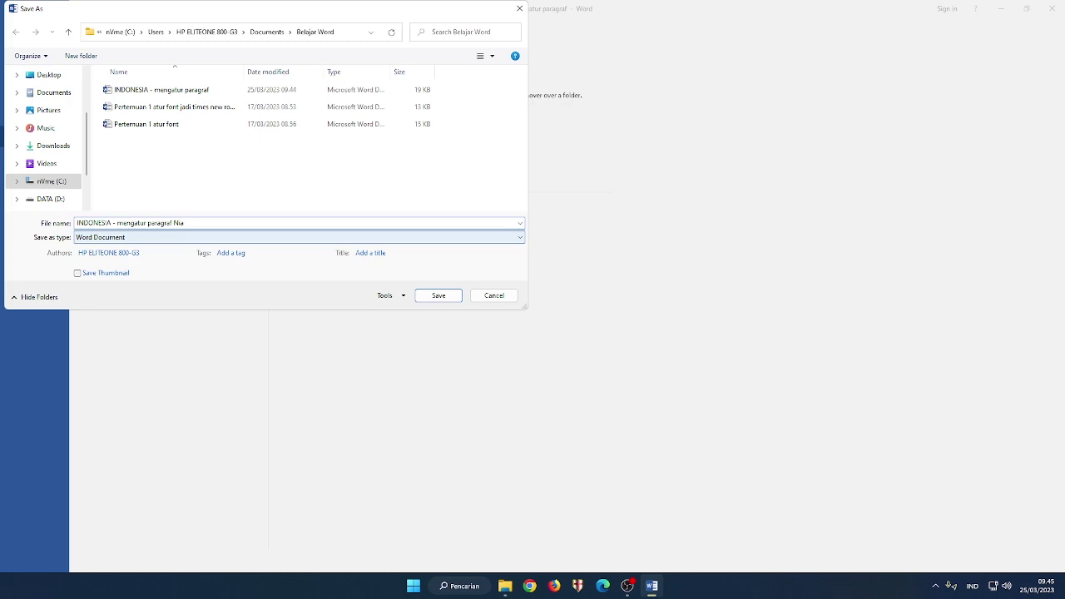
pyautogui.click(438, 295)
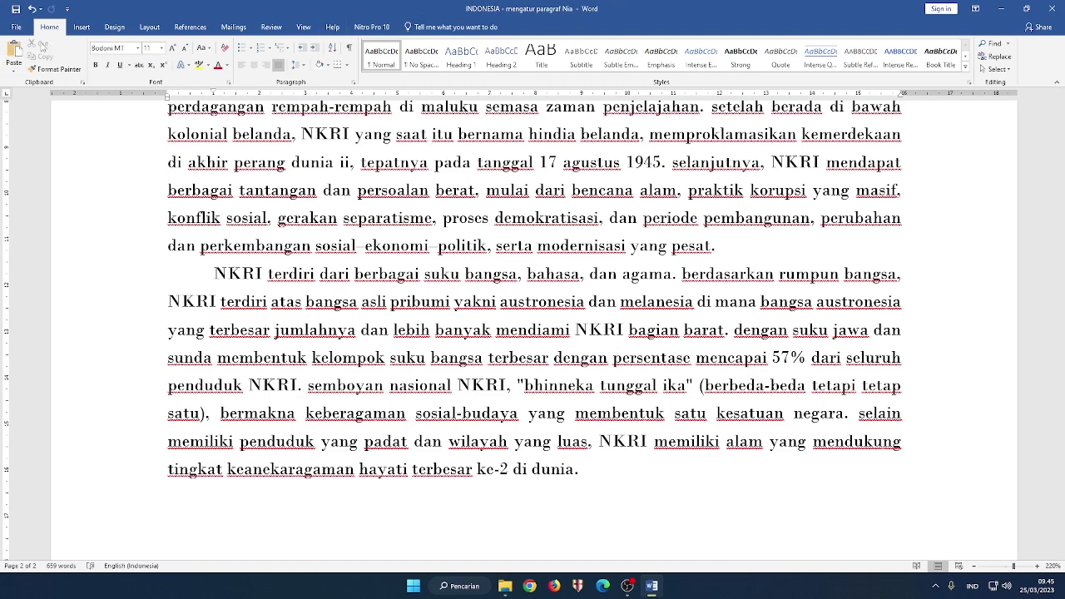
# View the print preview and settings of the document and the list of available printers.
pyautogui.click(20, 28)
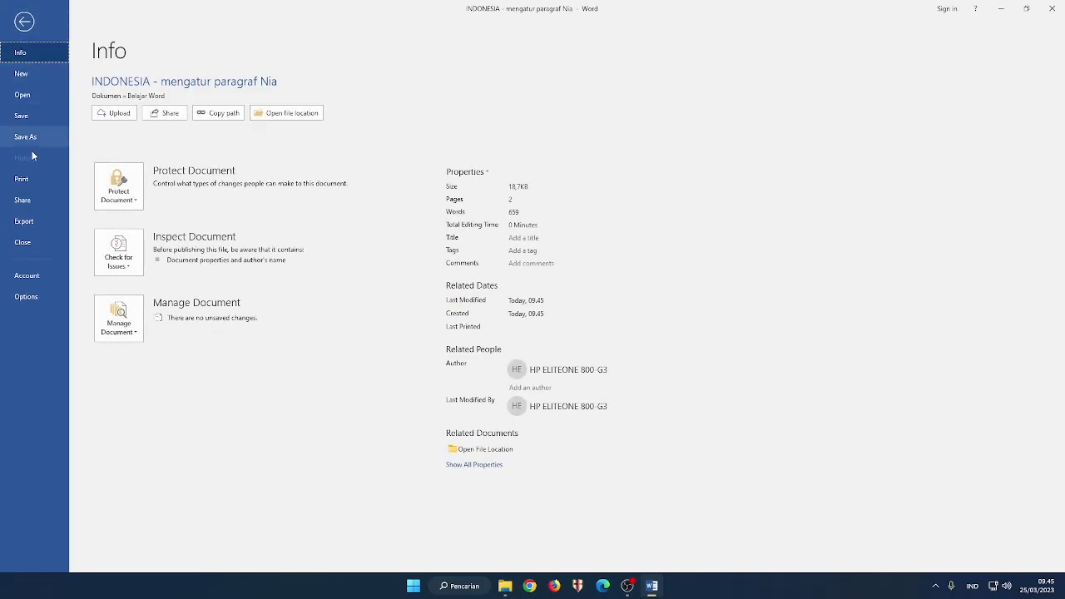
pyautogui.click(23, 179)
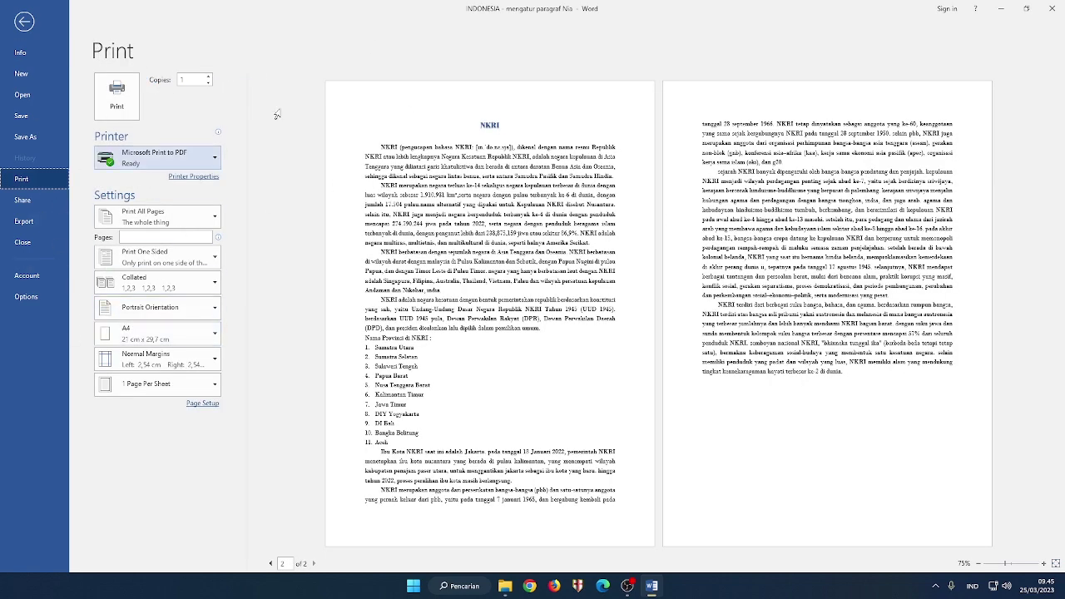
pyautogui.click(174, 158)
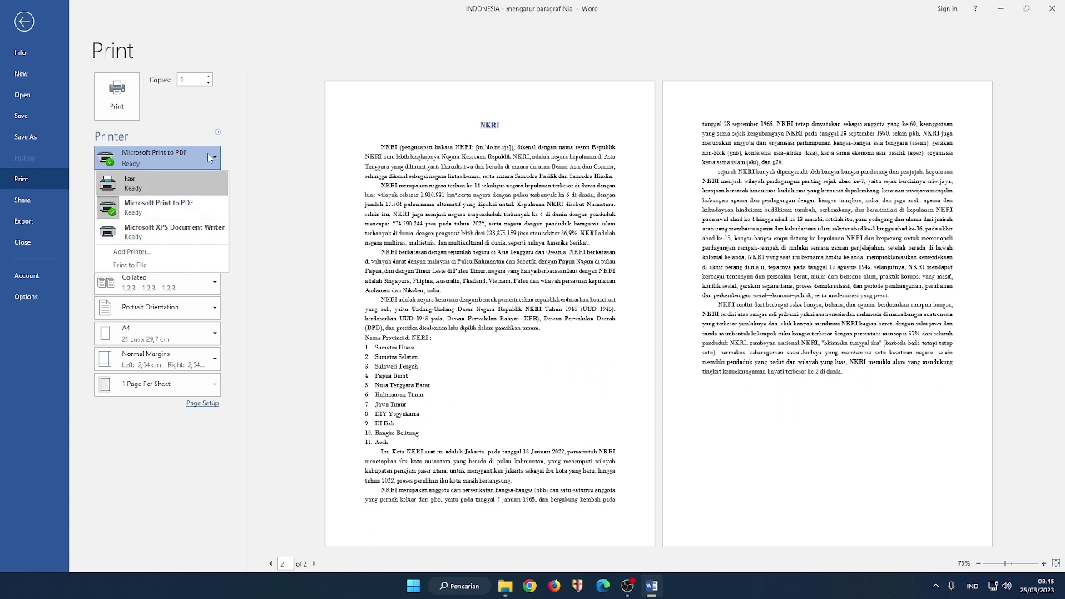
pyautogui.click(214, 159)
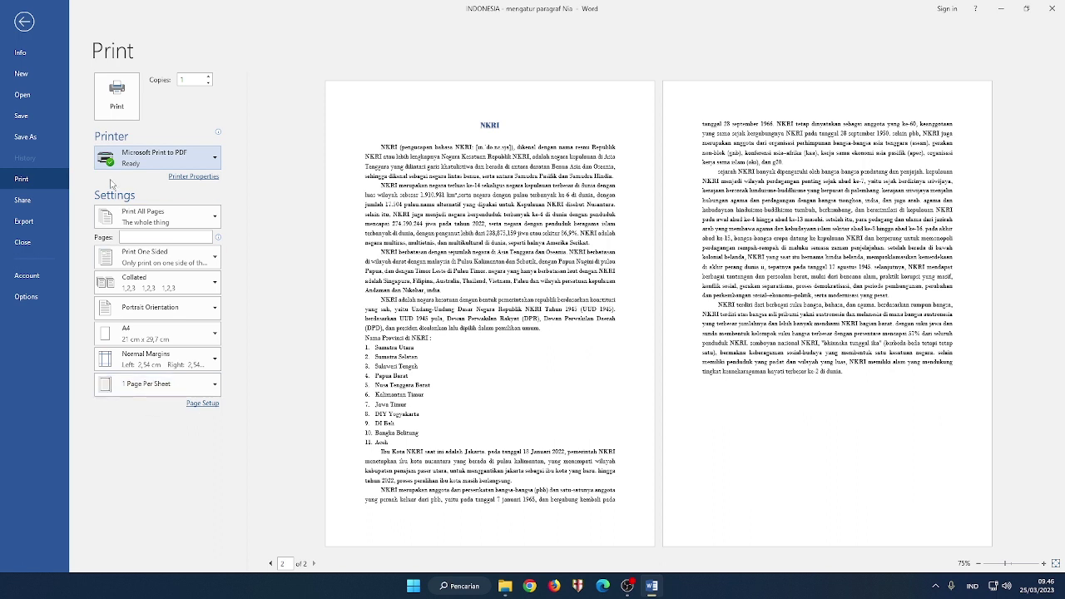
# Try to share the document by email as an attachment, and dismiss the Outlook setup.
pyautogui.click(23, 200)
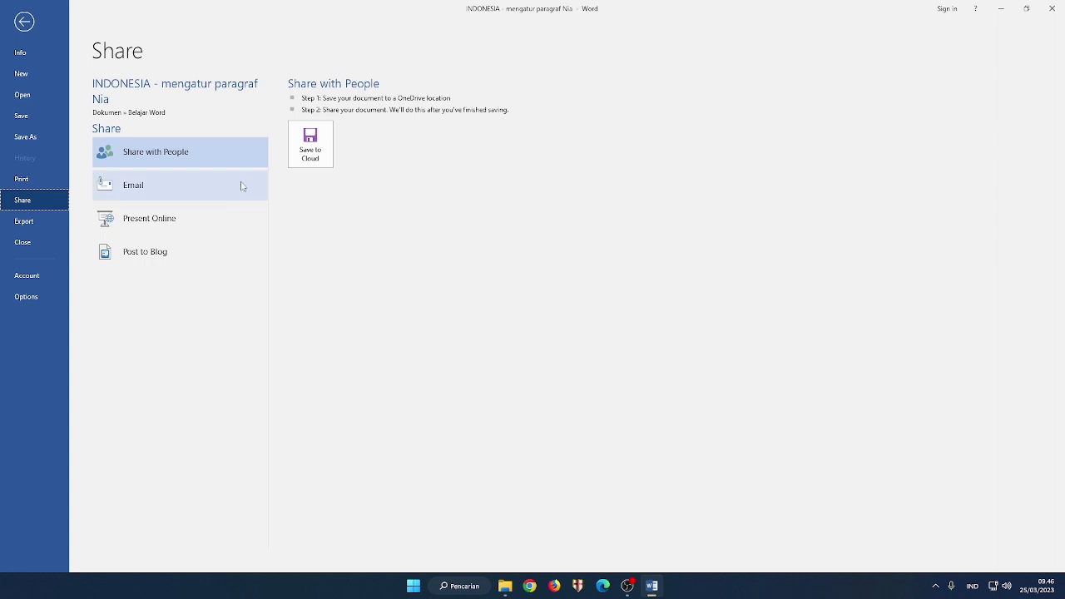
pyautogui.click(177, 194)
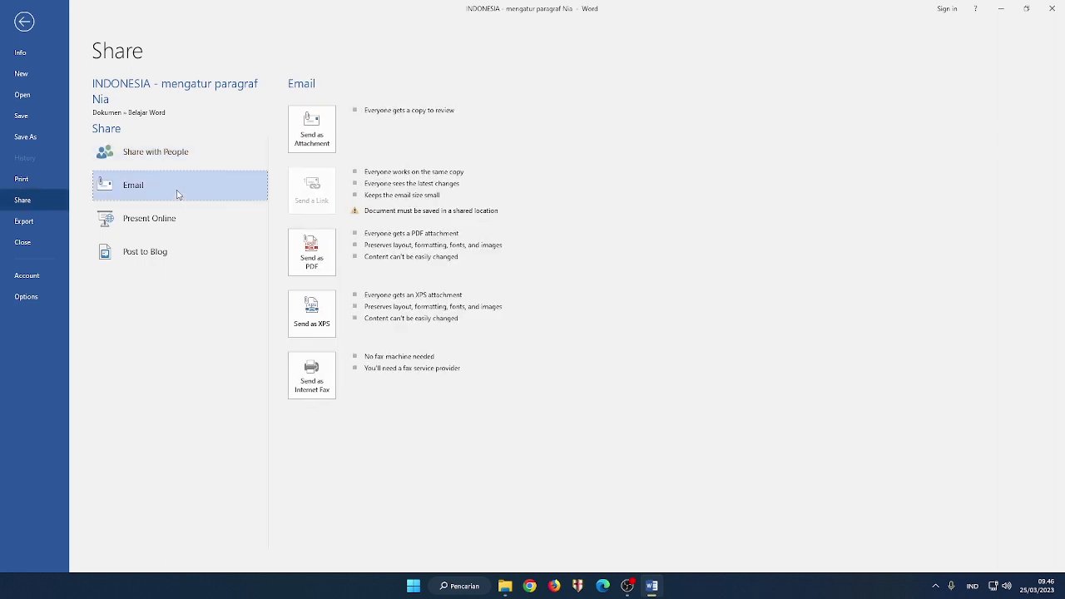
pyautogui.click(311, 140)
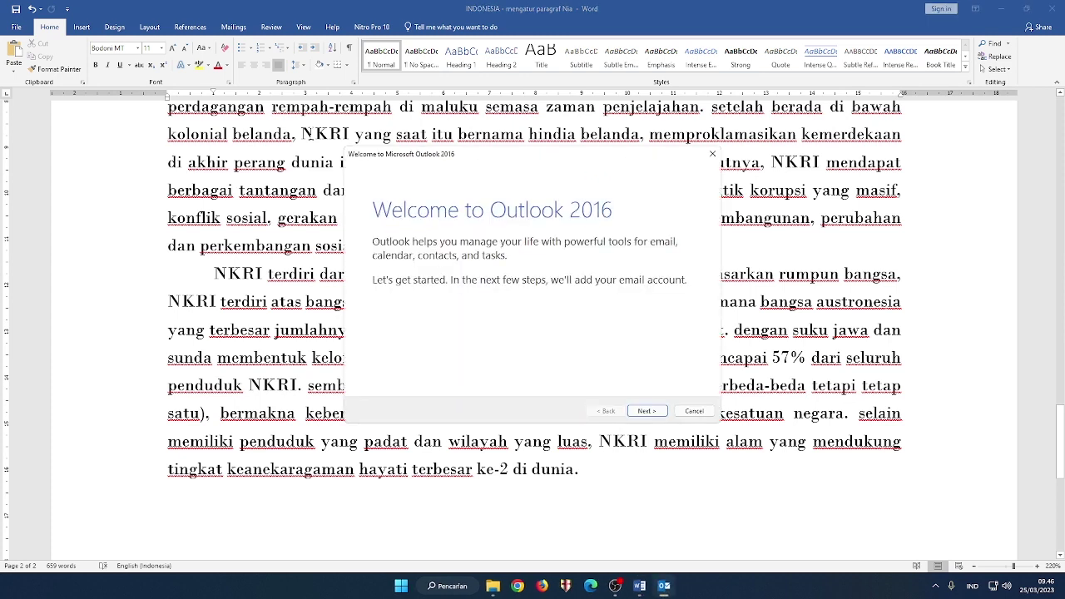
pyautogui.click(712, 154)
pyautogui.click(567, 331)
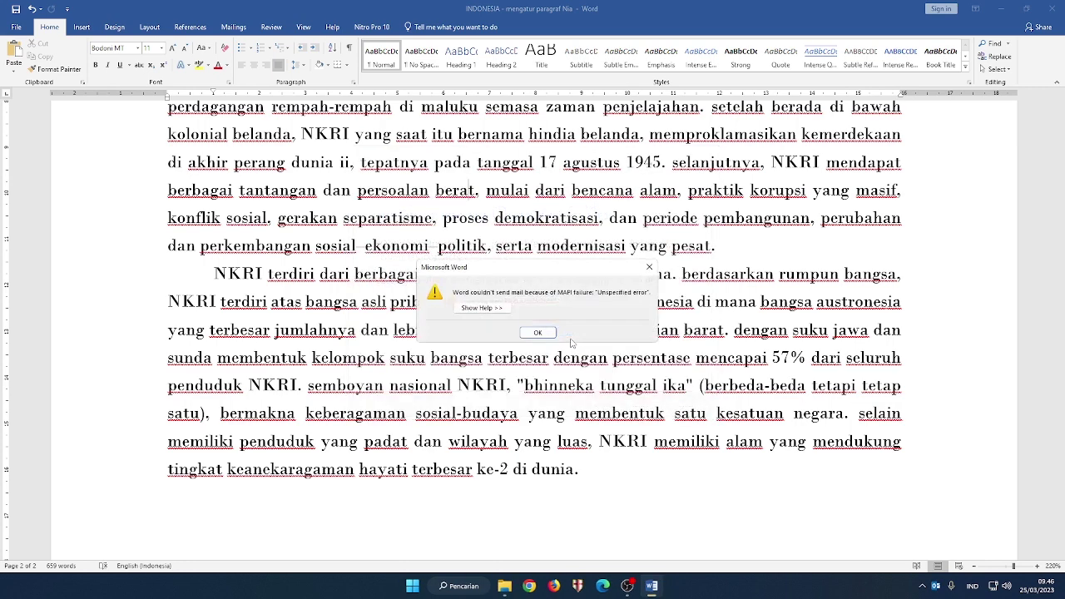
pyautogui.click(541, 335)
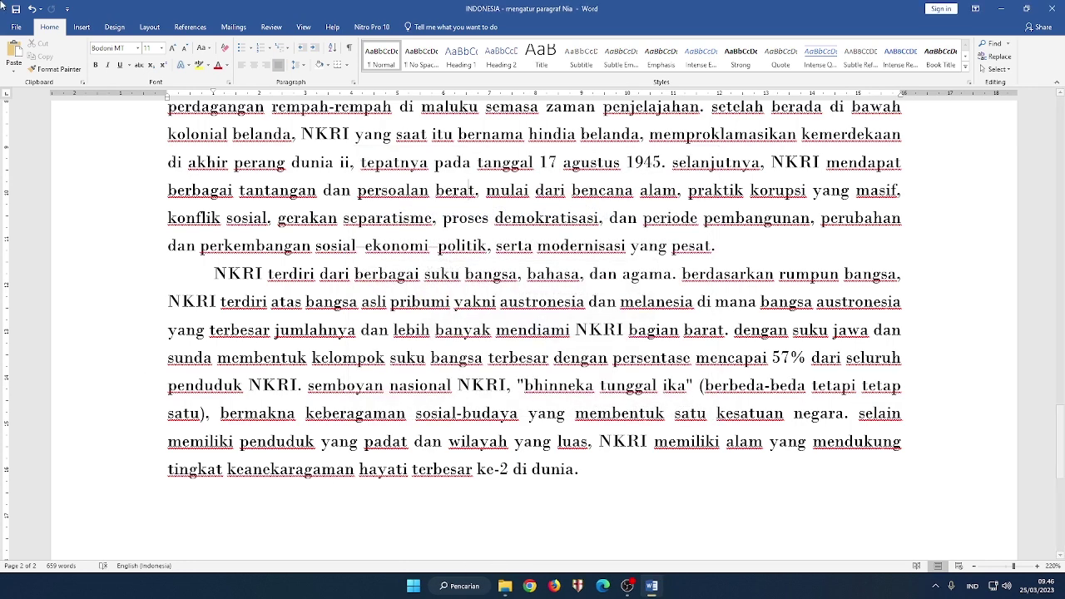
# View the Present Online and Post to Blog sharing options and the PDF/XPS export option.
pyautogui.click(19, 27)
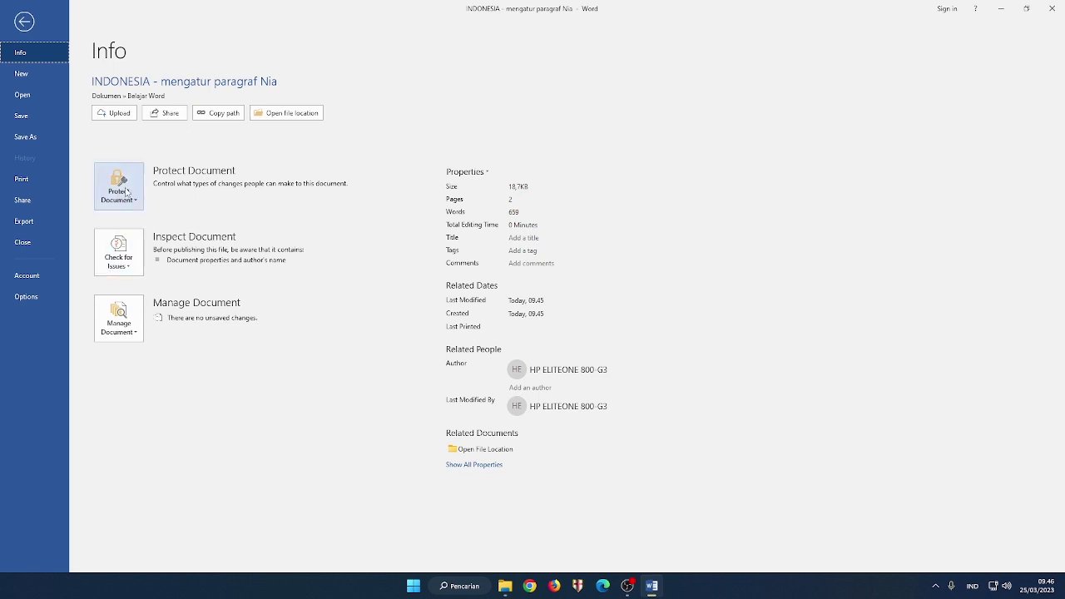
pyautogui.click(29, 201)
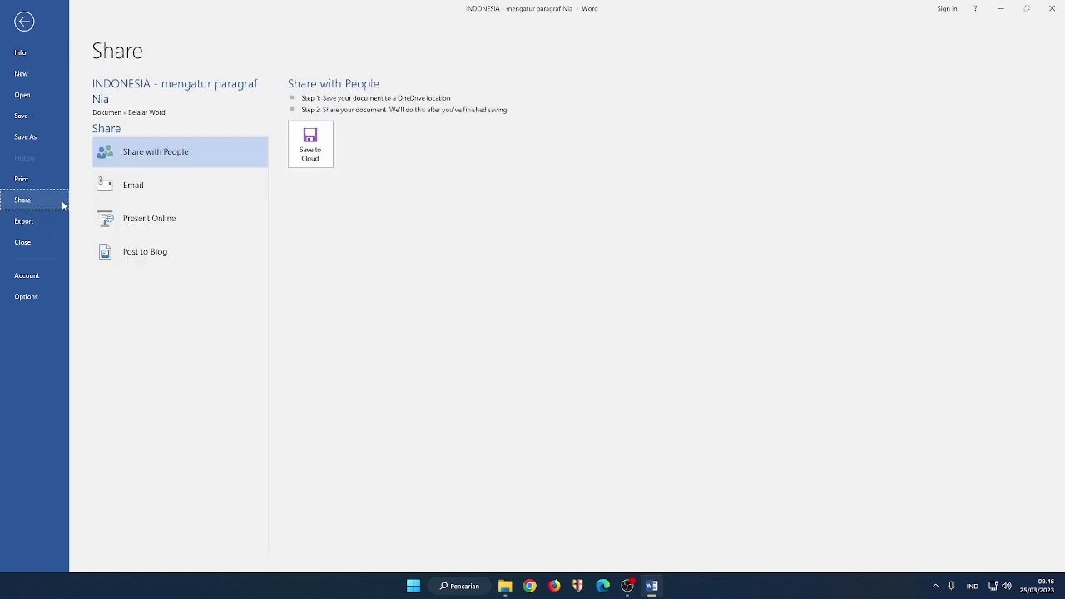
pyautogui.click(167, 228)
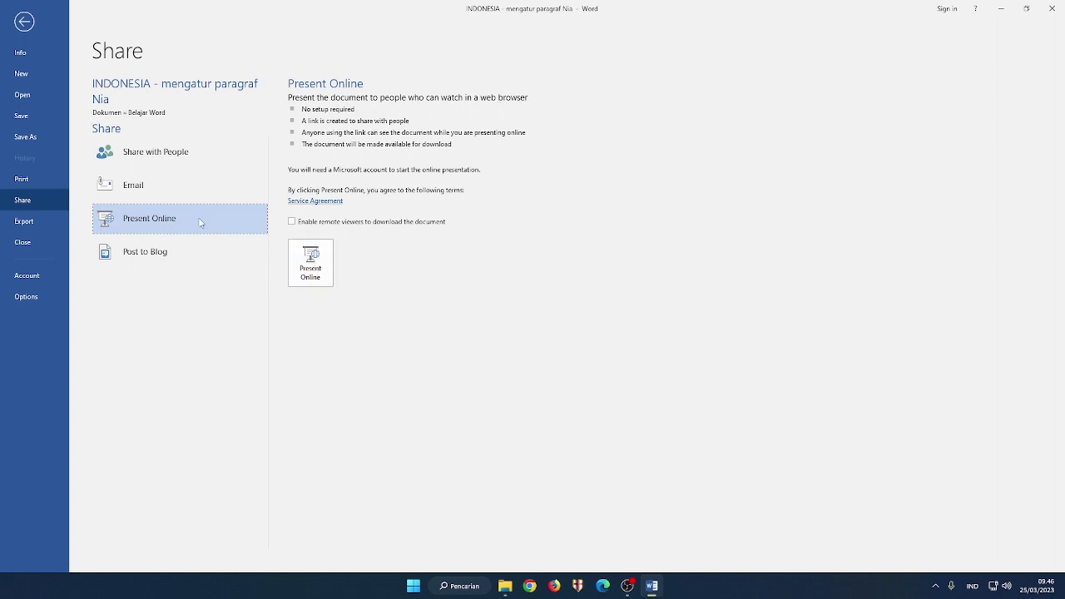
pyautogui.click(134, 253)
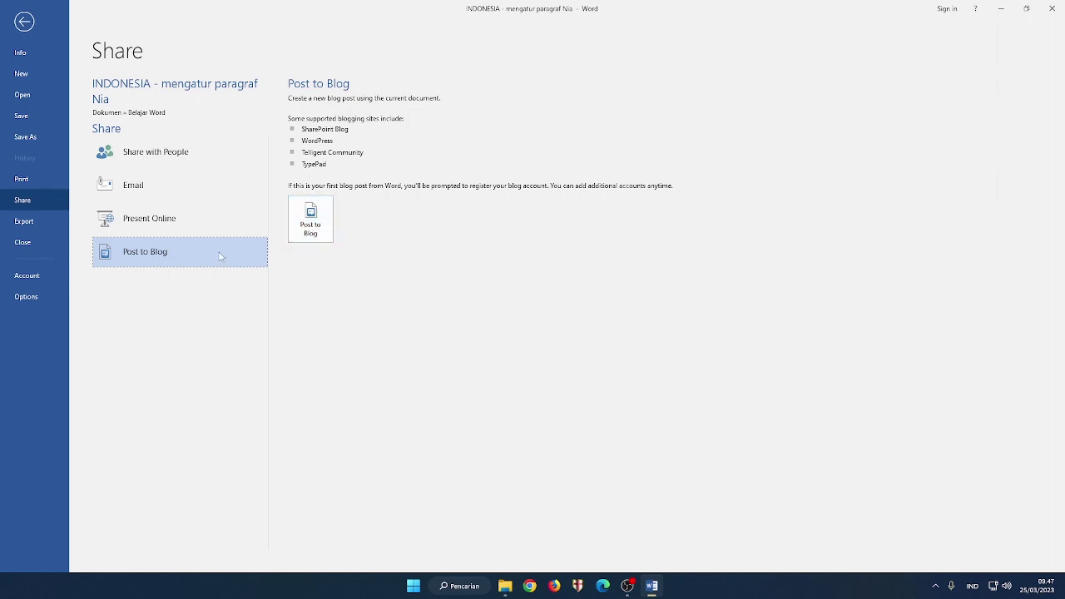
pyautogui.click(52, 223)
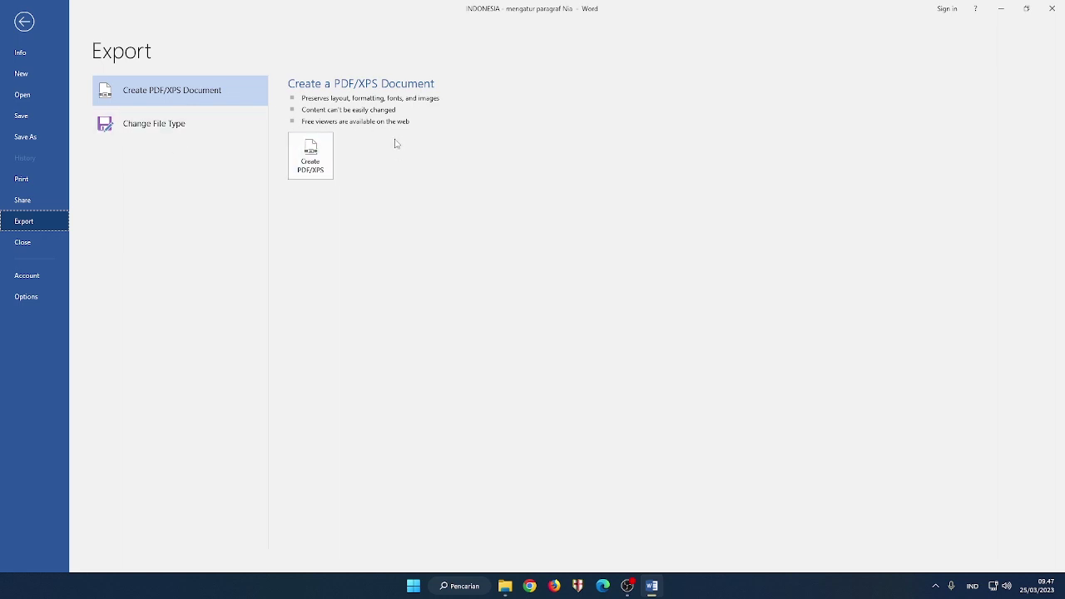
# View the Office account information, and examine the user name and initials settings in the general Word options.
pyautogui.click(38, 276)
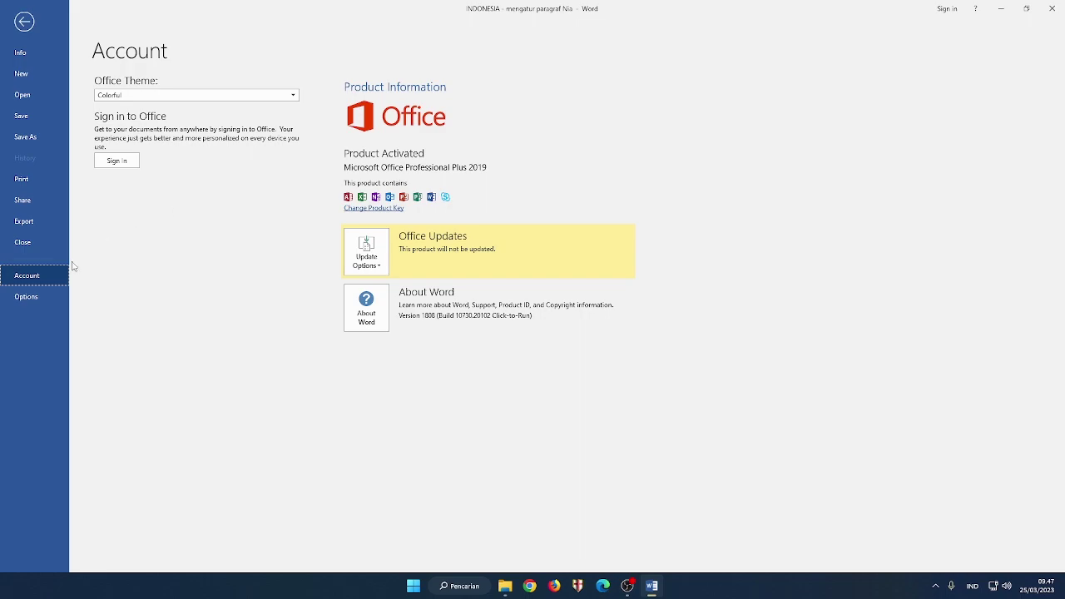
pyautogui.click(23, 298)
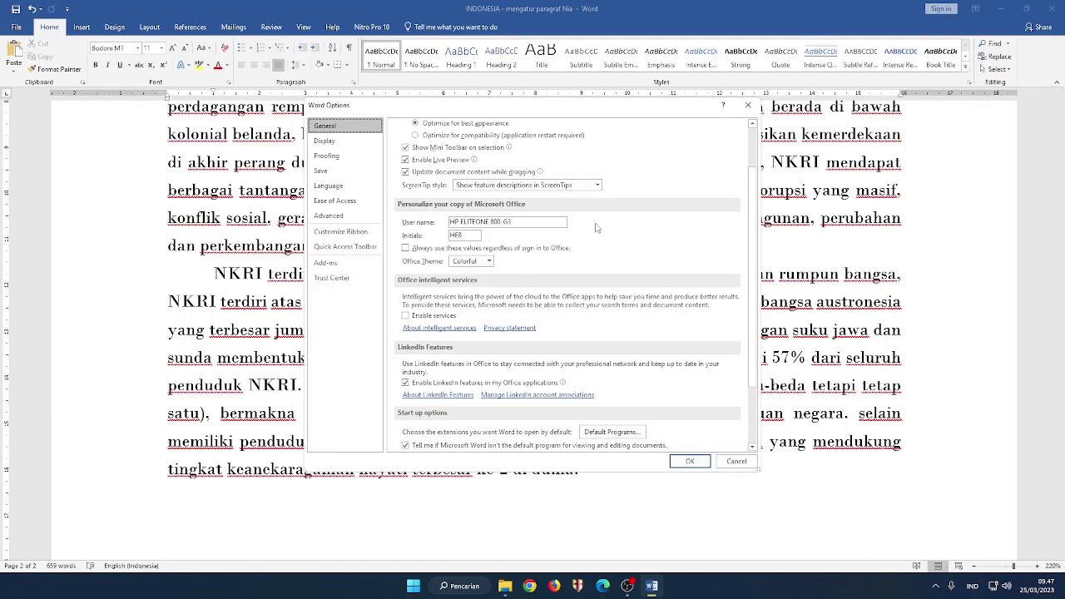
pyautogui.click(508, 222)
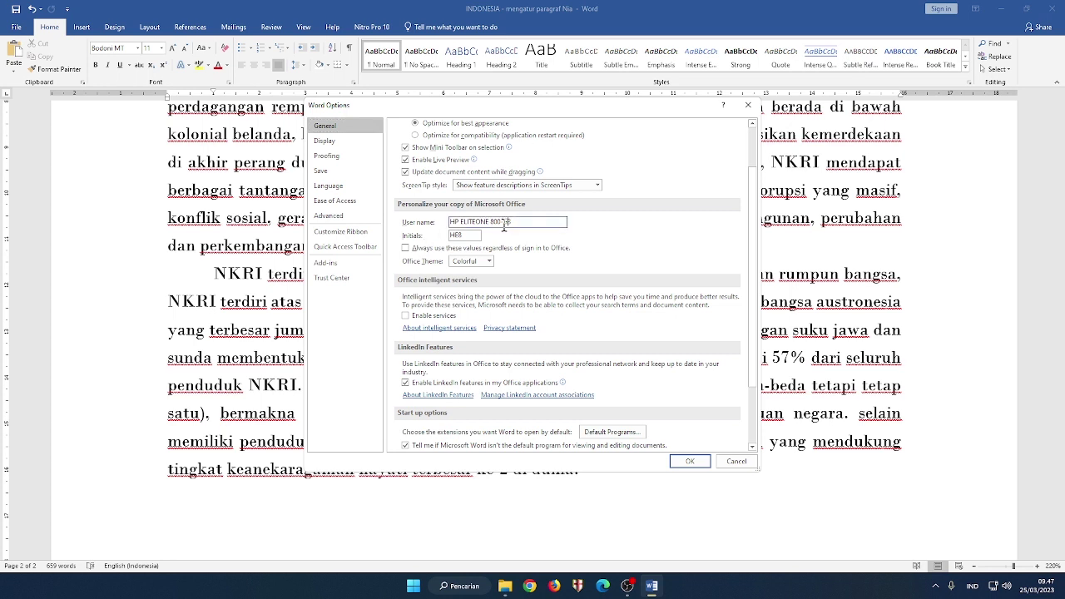
pyautogui.click(457, 237)
pyautogui.hotkey('shift', 'Tab')
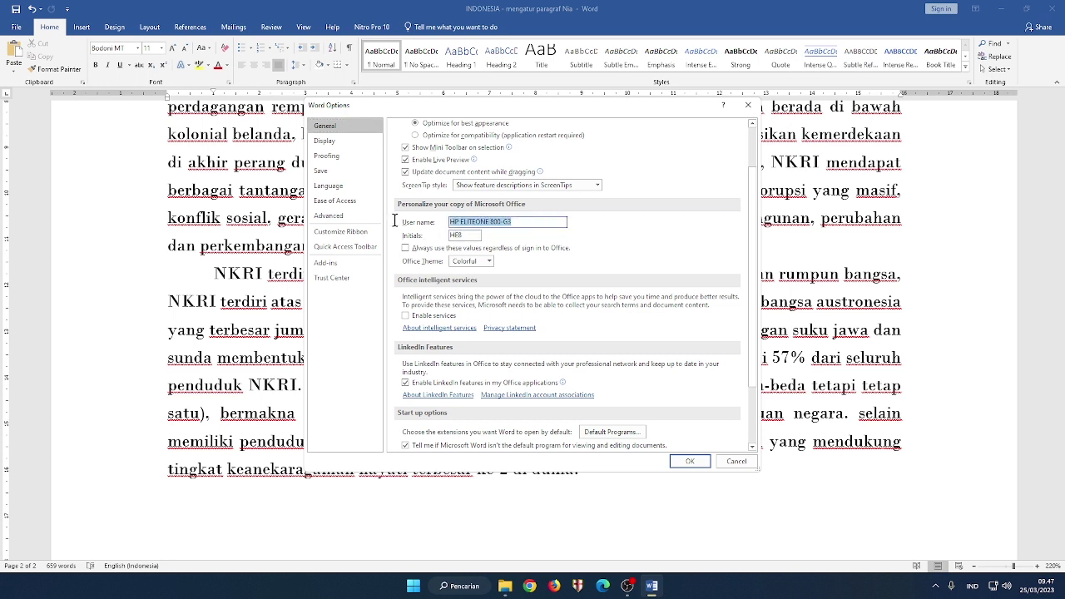
pyautogui.click(542, 223)
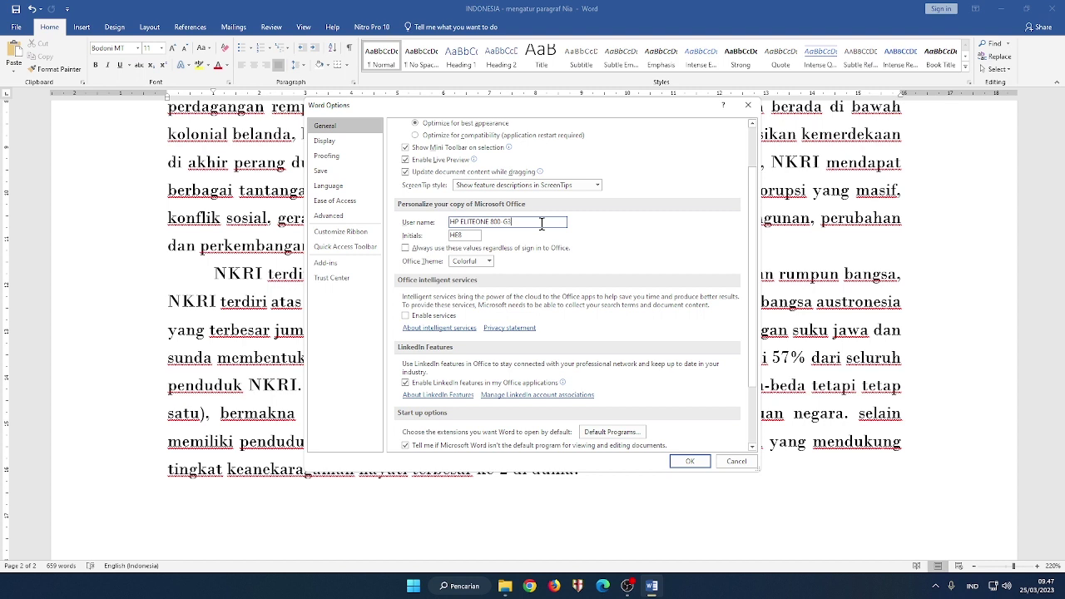
pyautogui.moveTo(542, 223); pyautogui.dragTo(411, 231)
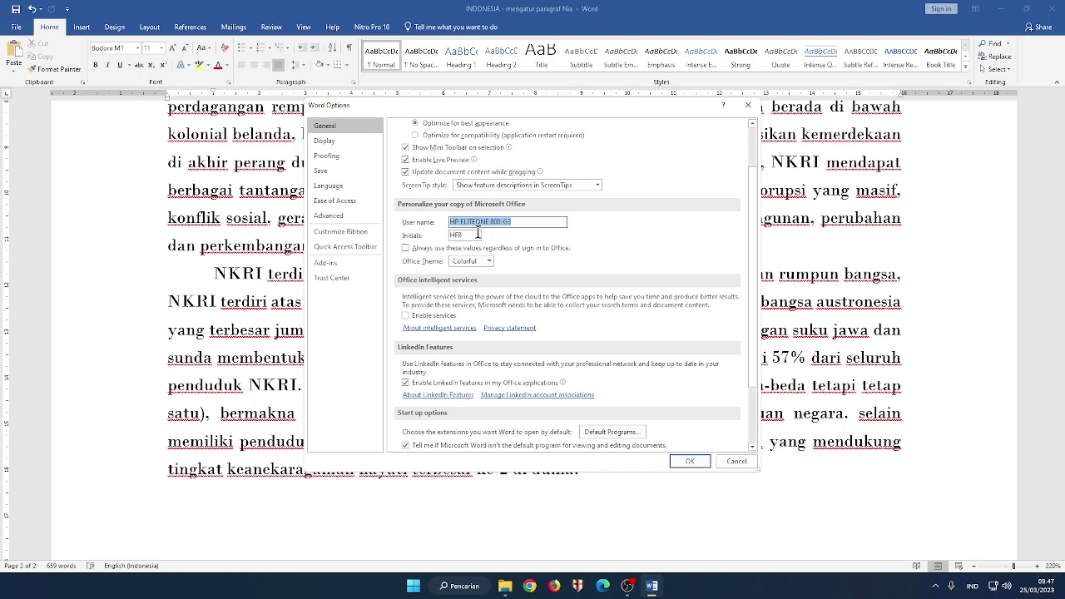
pyautogui.scroll(2, 533, 276)
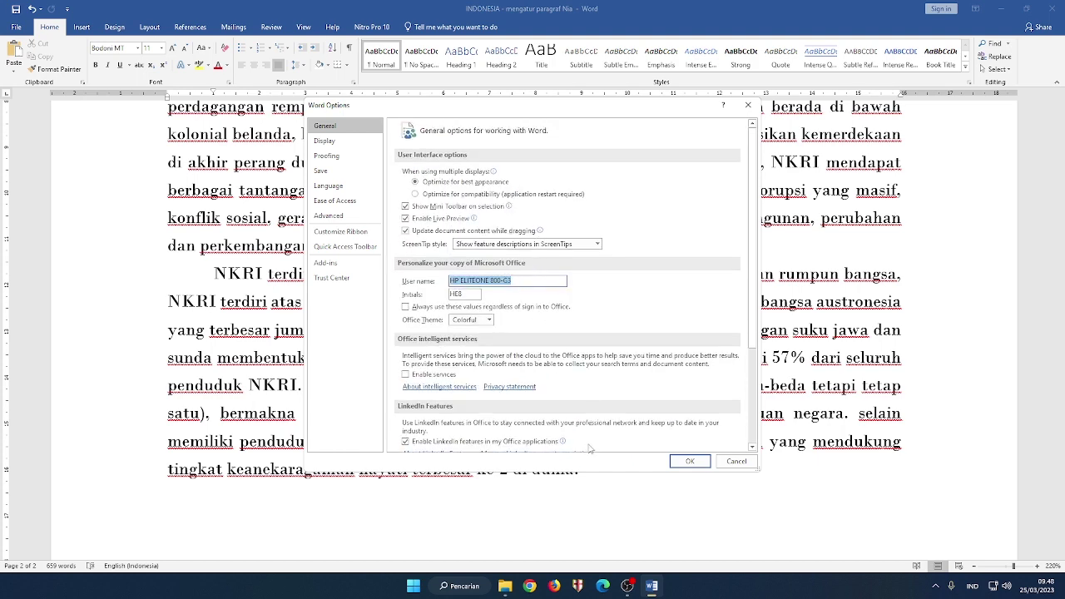
# View the Display, Proofing, Save and Language options, and close the Word options without applying changes.
pyautogui.click(325, 141)
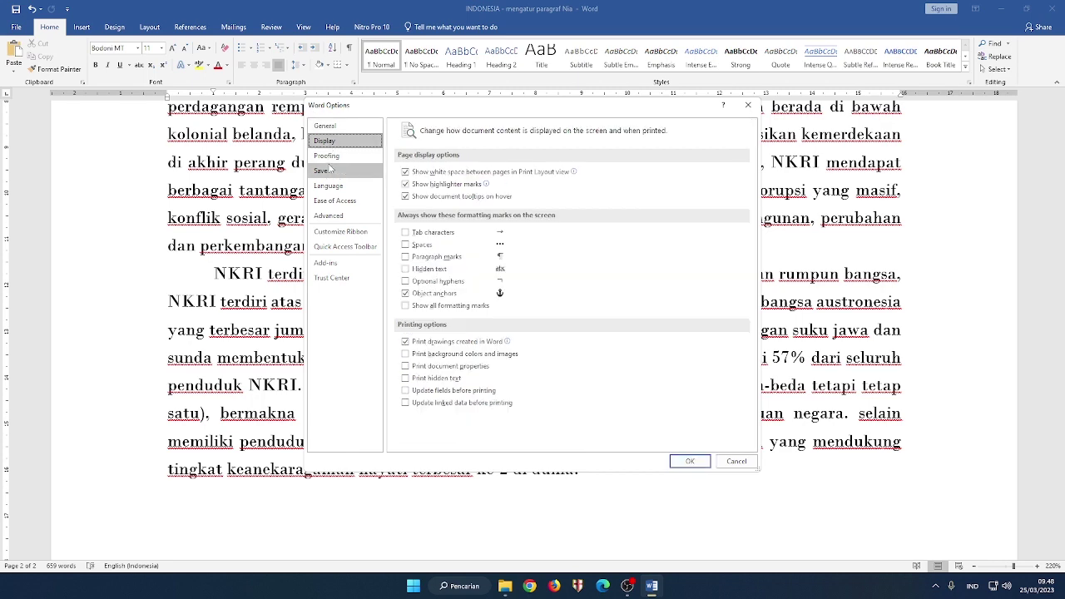
pyautogui.click(331, 156)
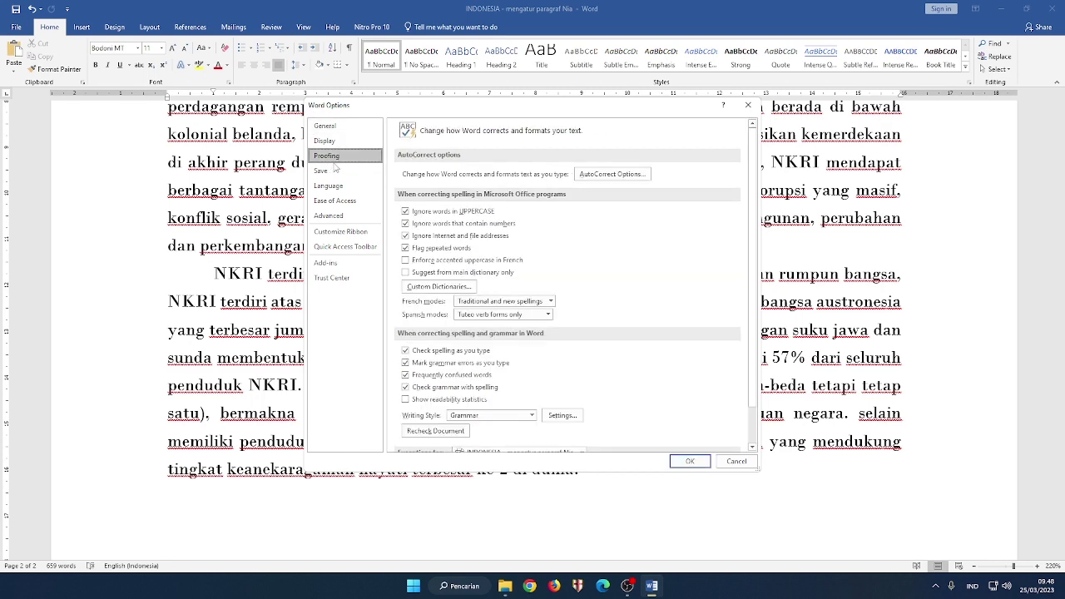
pyautogui.click(335, 170)
pyautogui.click(333, 187)
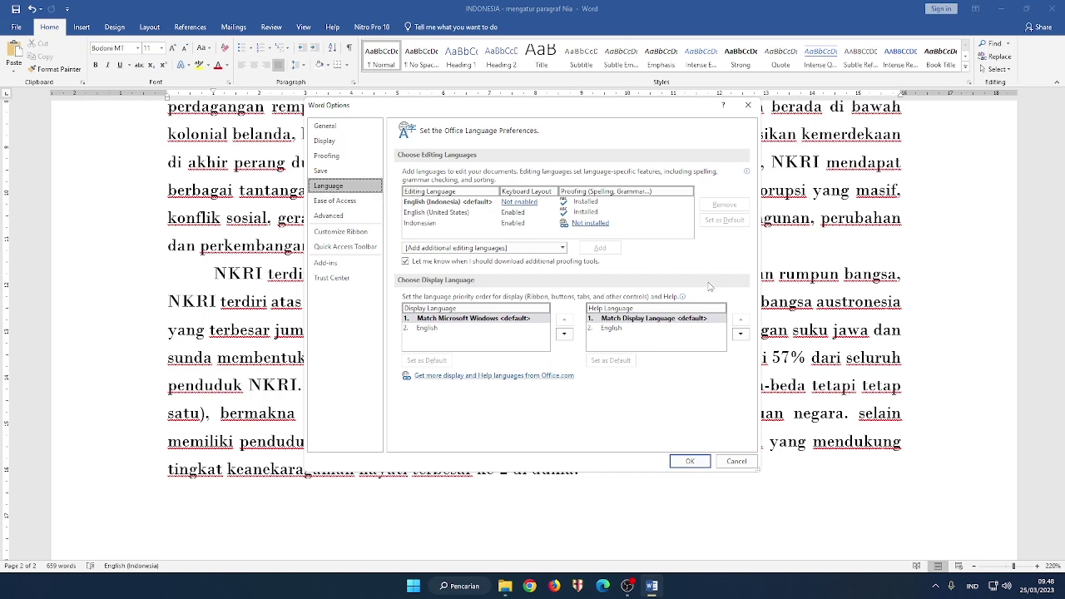
pyautogui.click(741, 467)
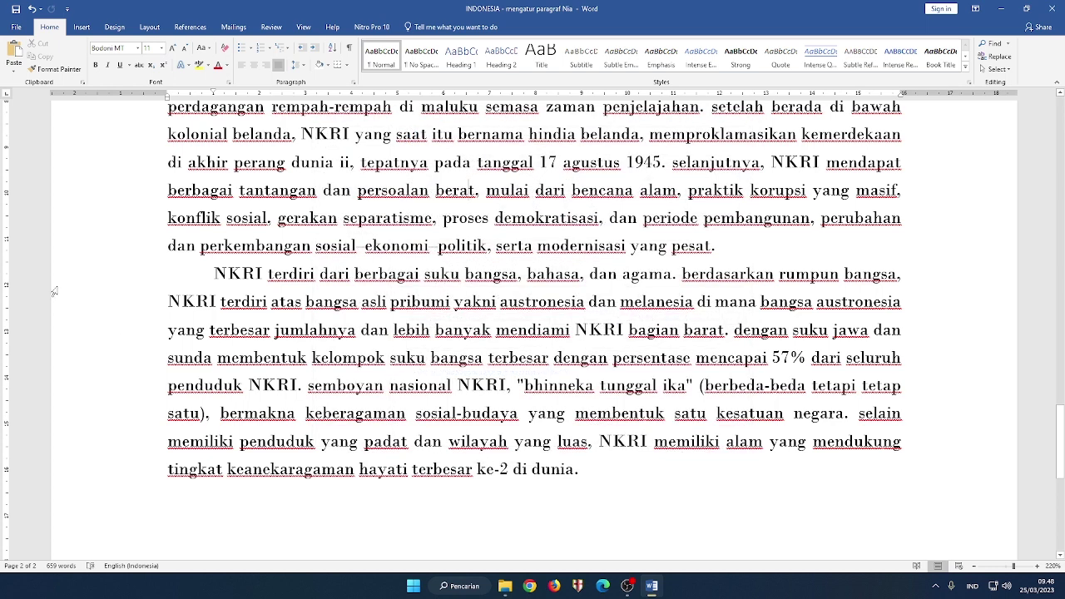
pyautogui.click(83, 27)
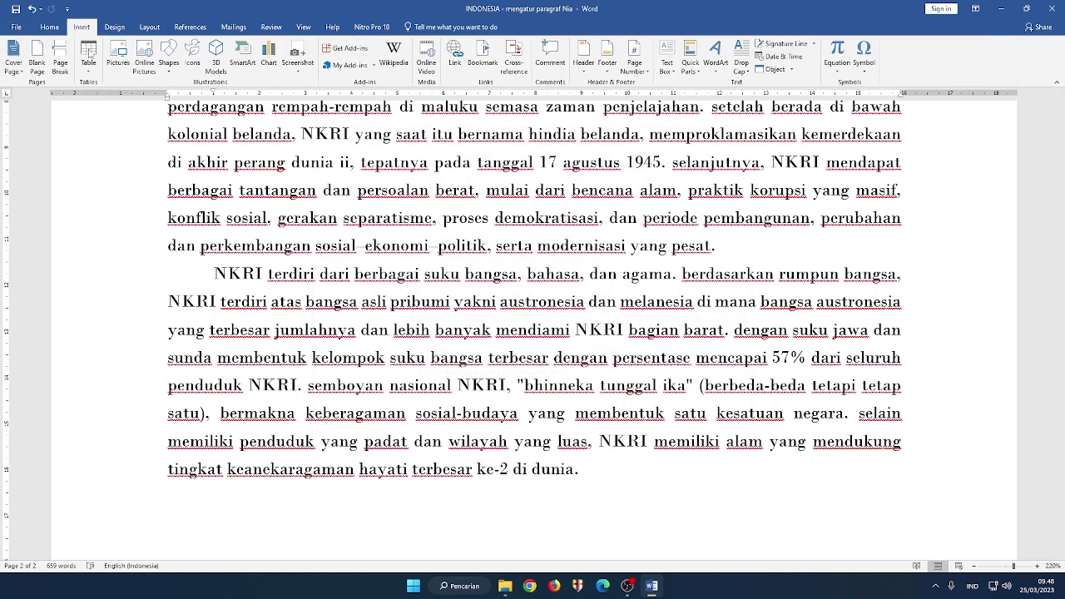
pyautogui.click(49, 26)
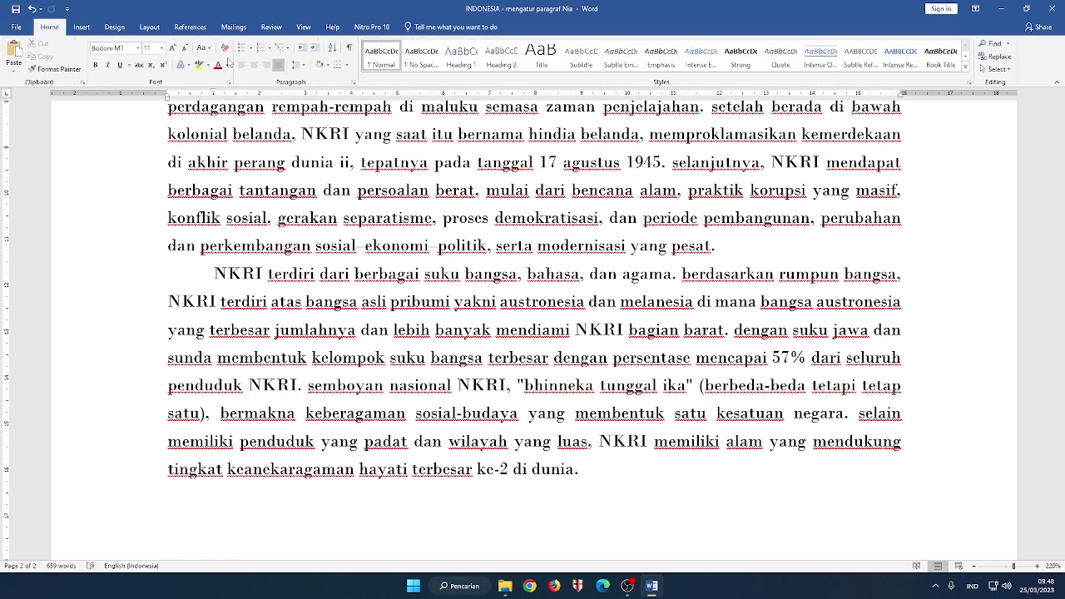
pyautogui.click(25, 28)
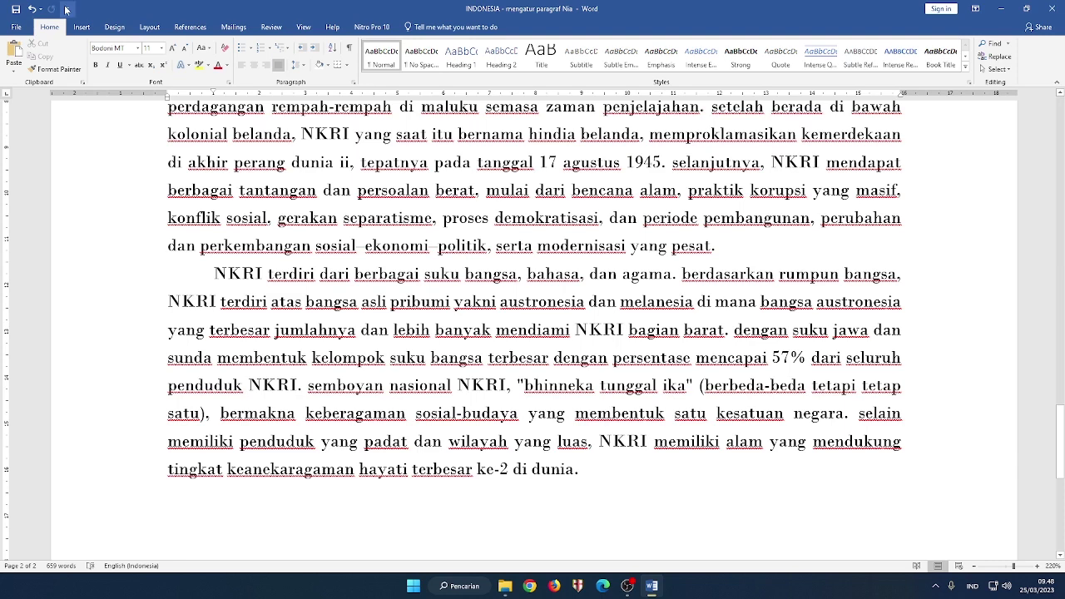
# Add the New command to the Quick Access Toolbar.
pyautogui.click(69, 9)
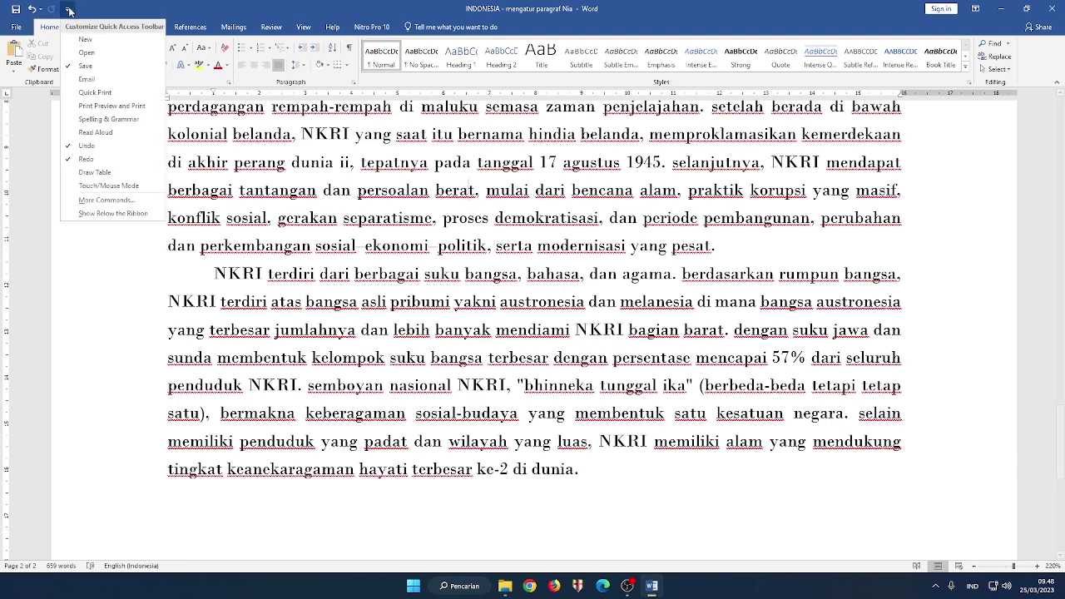
pyautogui.click(66, 10)
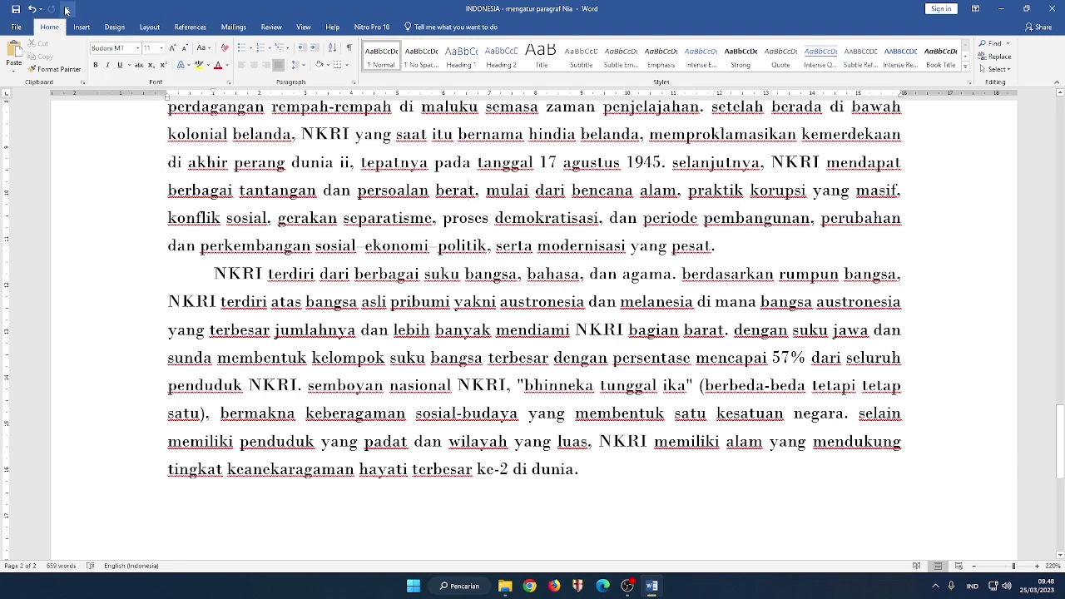
pyautogui.click(66, 10)
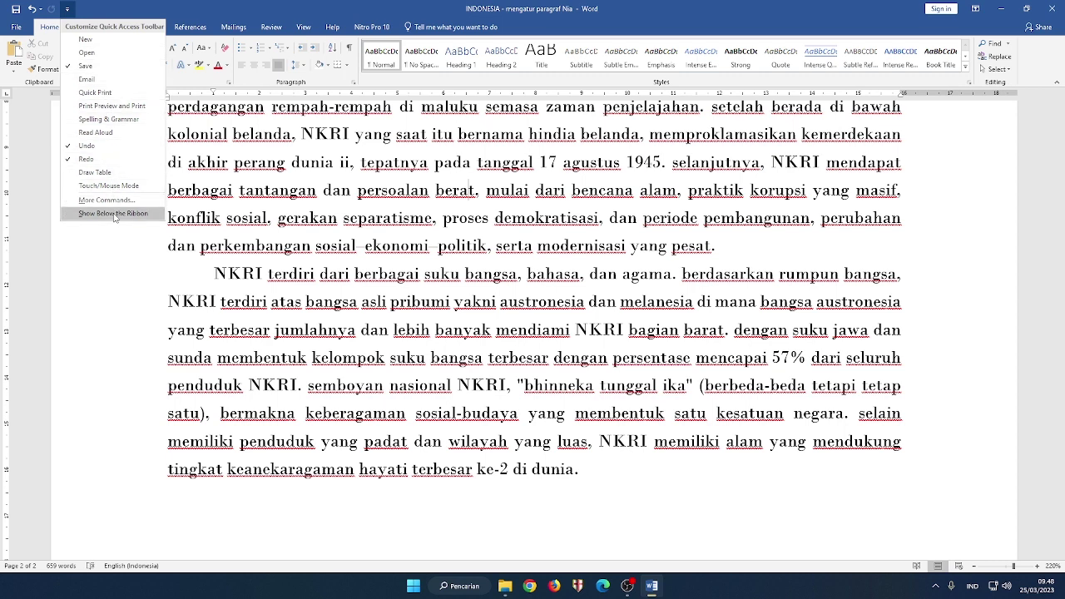
pyautogui.click(93, 39)
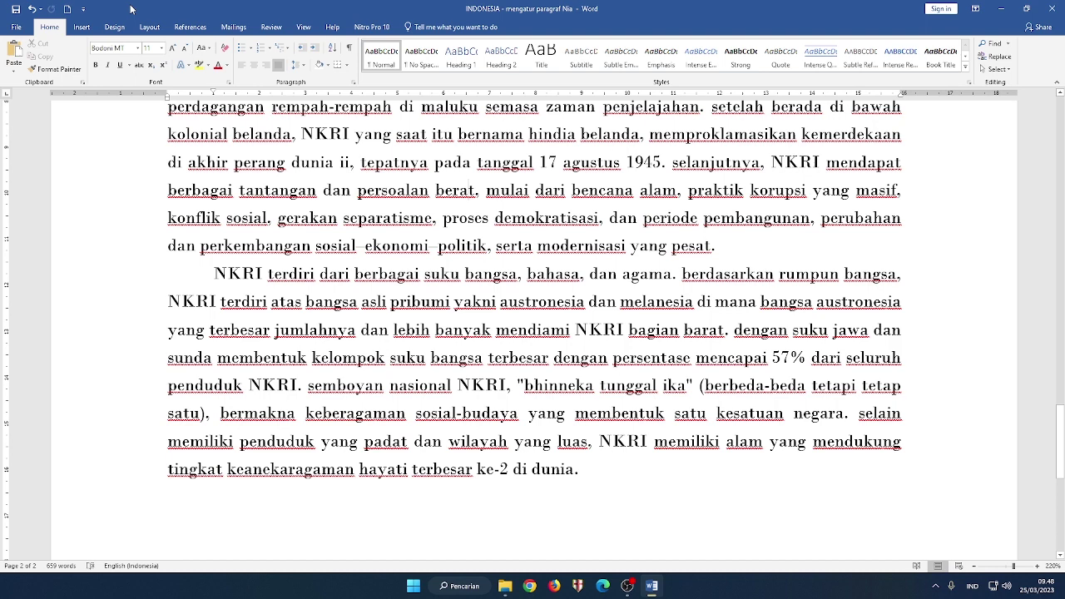
pyautogui.click(83, 9)
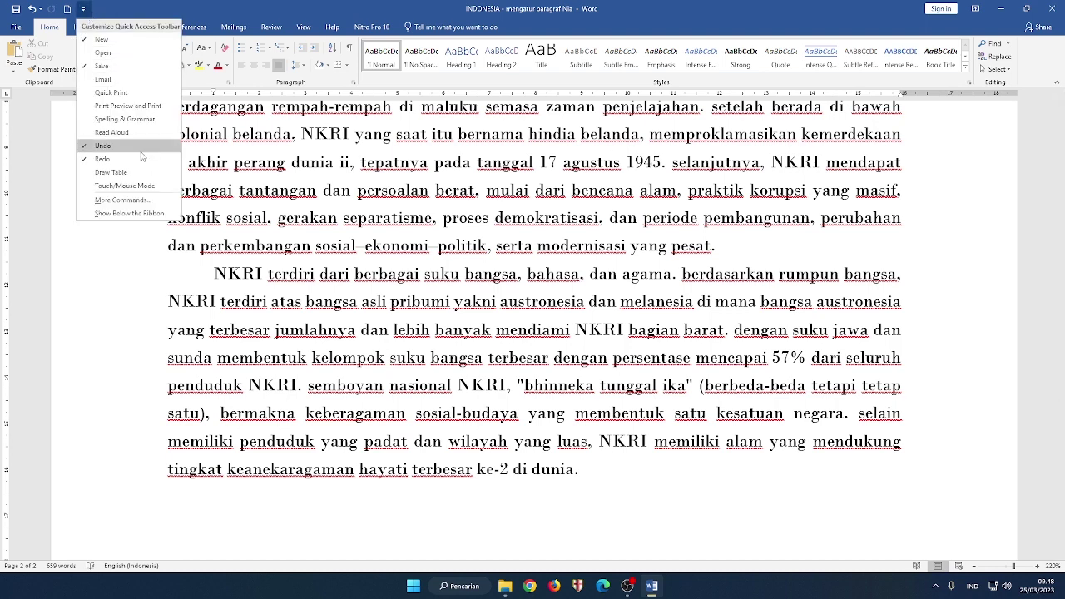
pyautogui.press('Escape')
pyautogui.click(81, 29)
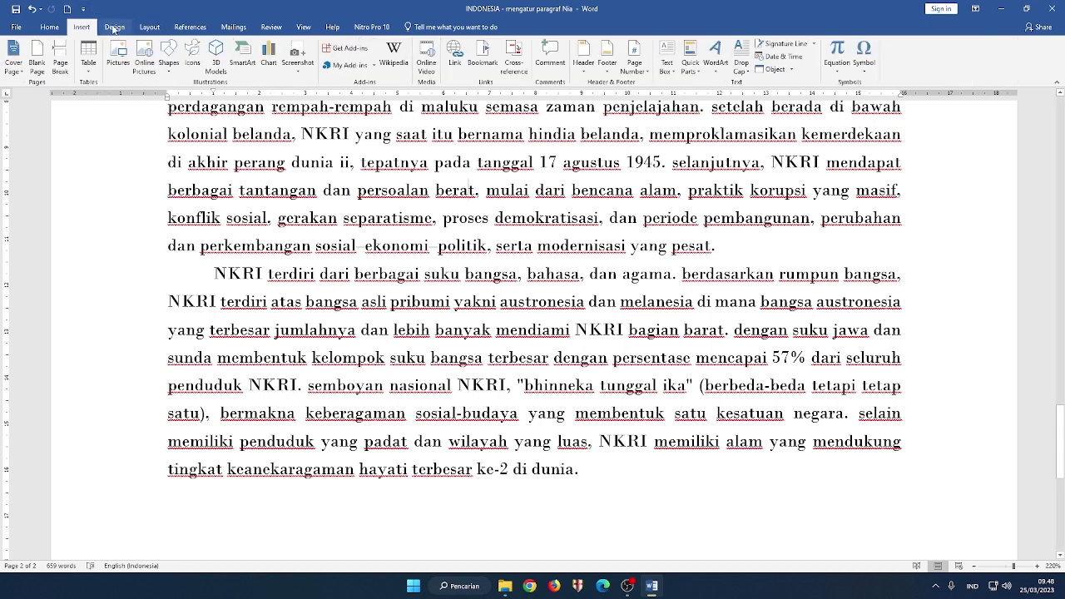